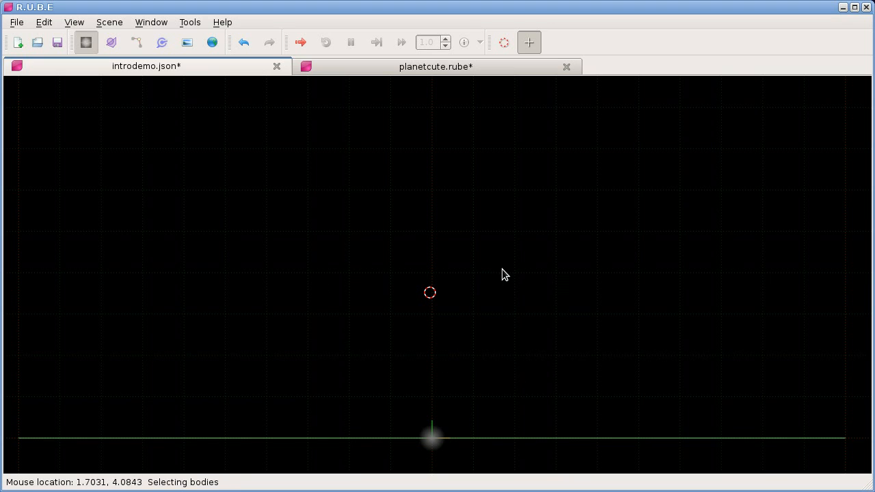
- Bring up the Box2D testbed and the JavaScript loader page to view the ground scene in both
left_click(405, 431)
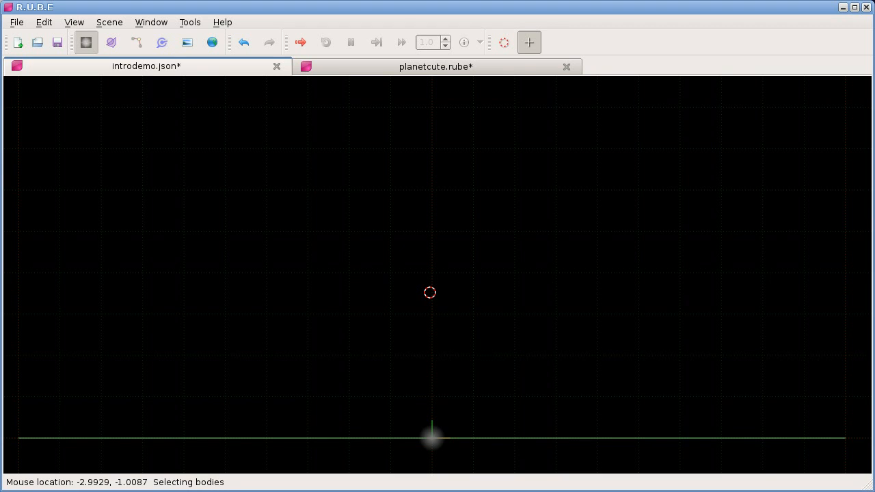
key("alt+Tab")
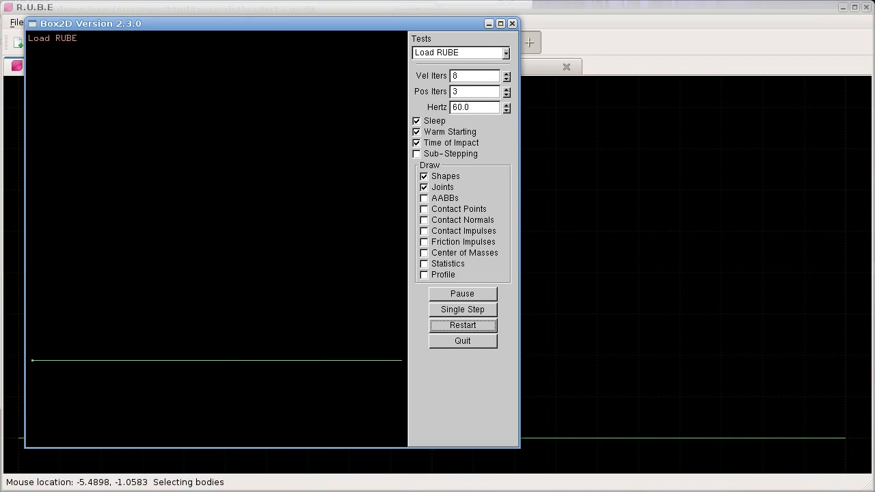
key("alt+Tab")
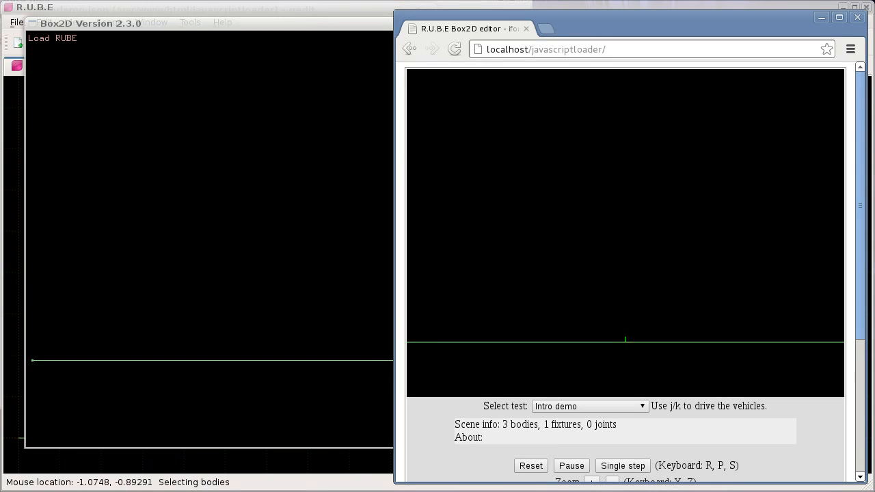
- Examine introdemo.json in gedit, including its body list, the ground body's fixture and the chain vertices
key("alt+Tab")
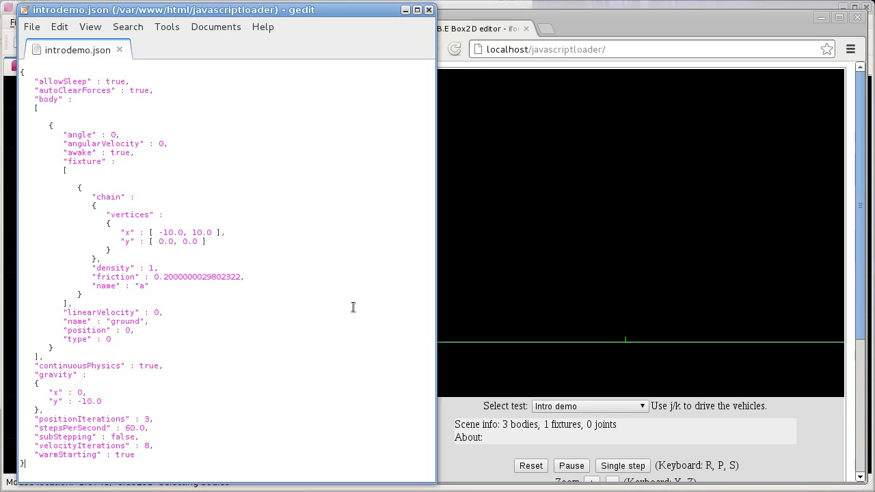
left_click_drag(46, 466, 27, 68)
left_click(130, 163)
left_click_drag(36, 99, 59, 100)
left_click_drag(59, 155, 100, 161)
left_click_drag(93, 197, 147, 259)
left_click(208, 204)
left_click(158, 136)
- Switch to R.U.B.E and add a body with a square fixture above the middle of the ground line
left_click(8, 459)
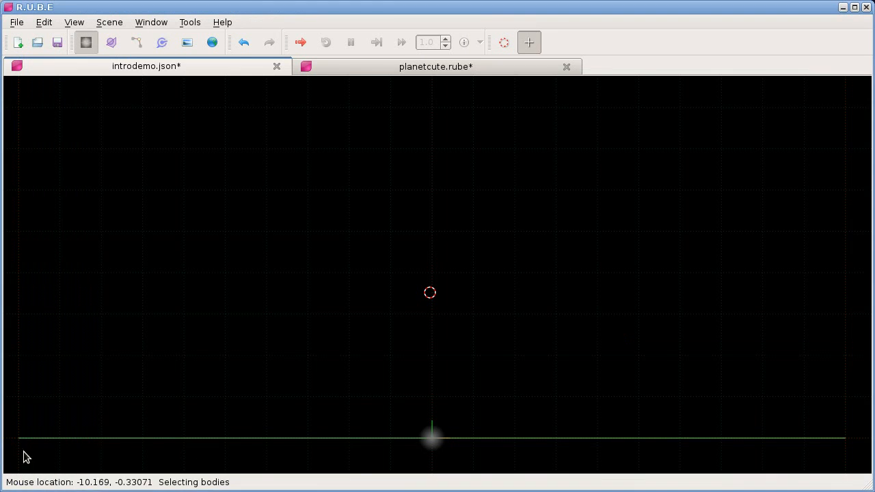
left_click_drag(430, 293, 432, 301)
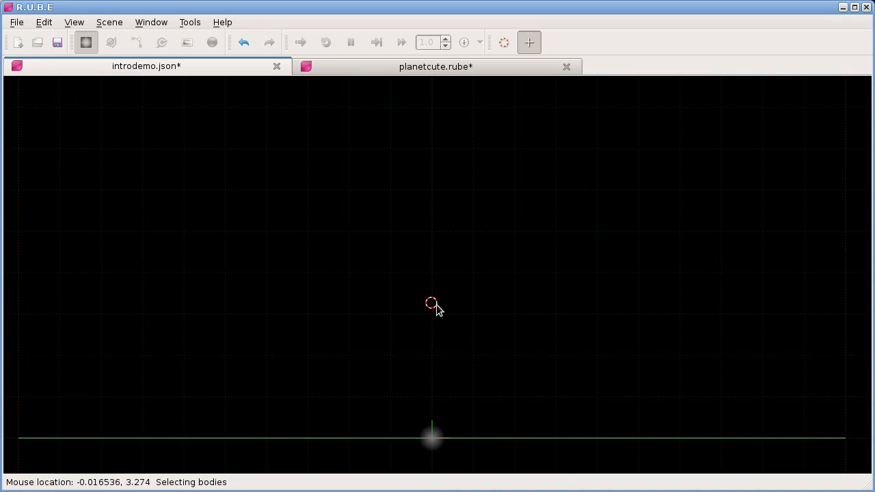
right_click(454, 243)
mouse_move(488, 250)
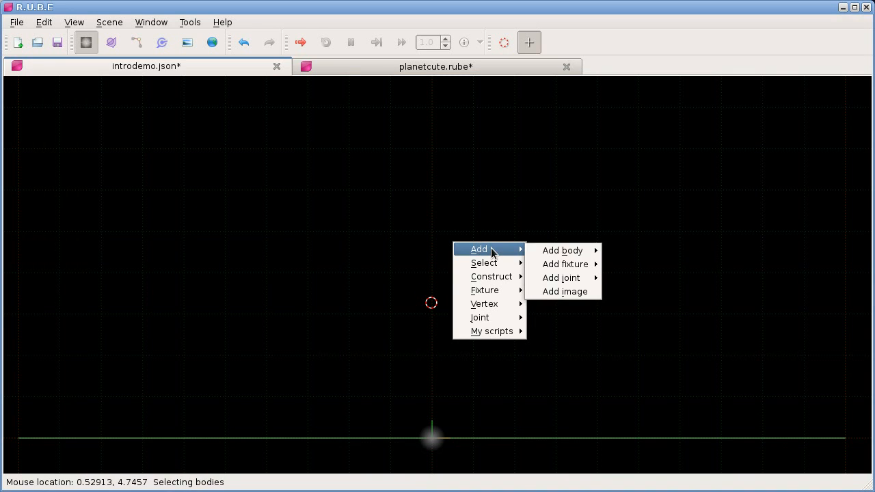
mouse_move(603, 255)
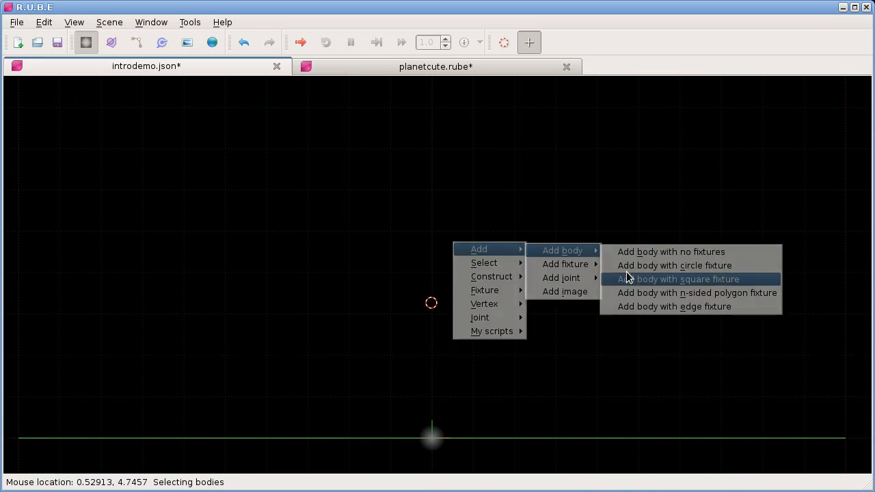
left_click(625, 279)
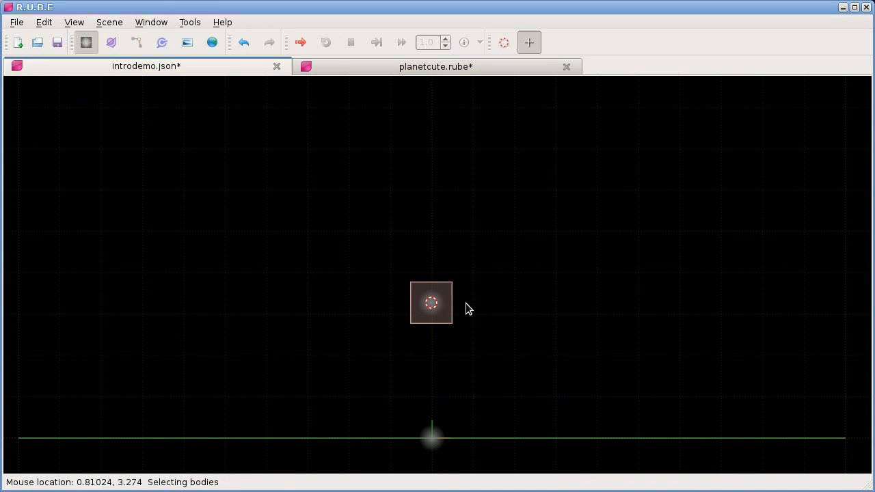
- Scale the square body to about twice its size and rotate it so that it sits tilted
key("s")
left_click(528, 292)
key("r")
left_click(528, 233)
key("r")
left_click(500, 248)
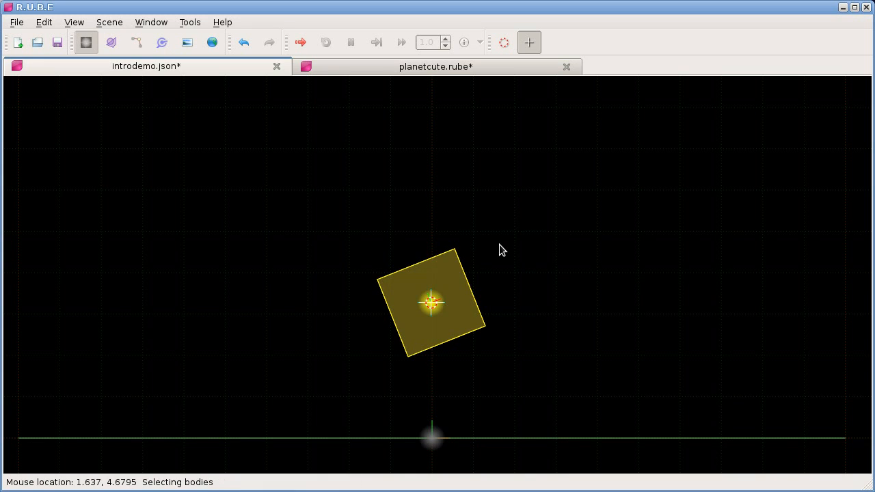
right_click_drag(518, 272, 521, 271)
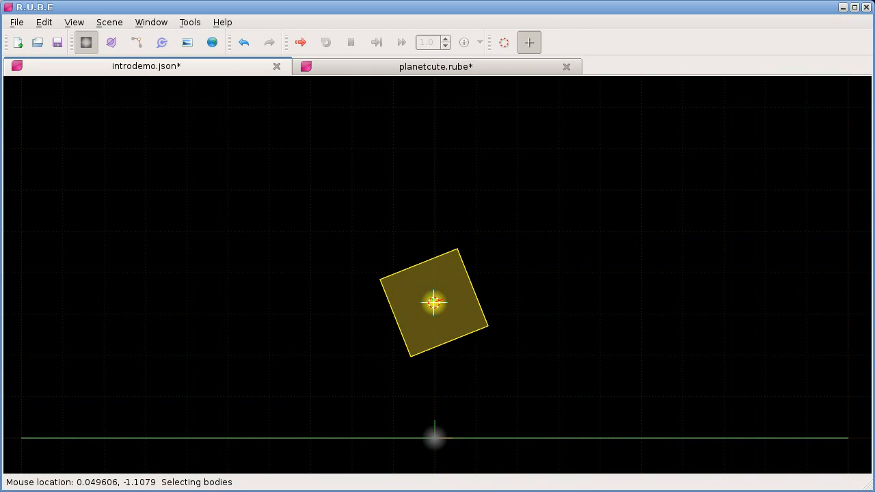
- Switch to the JavaScript loader page, reset the Intro demo repeatedly and pull the box around
key("alt+Tab")
left_click(529, 466)
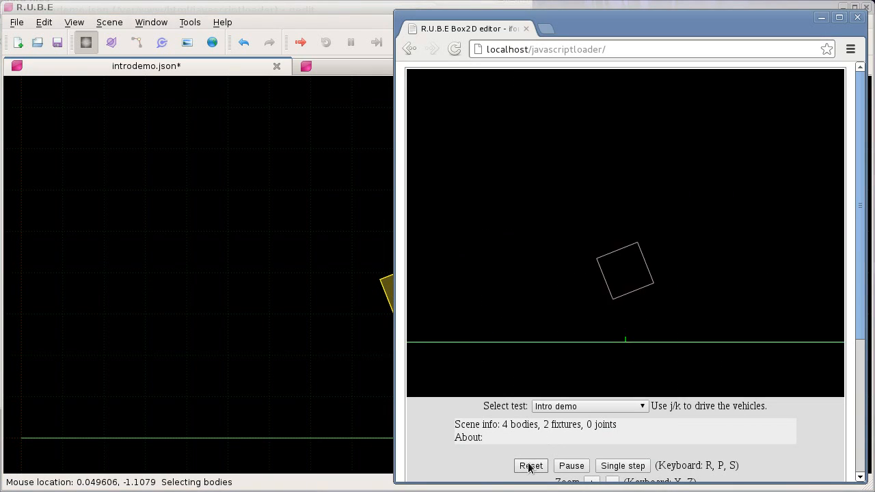
left_click_drag(618, 320, 628, 281)
left_click(532, 467)
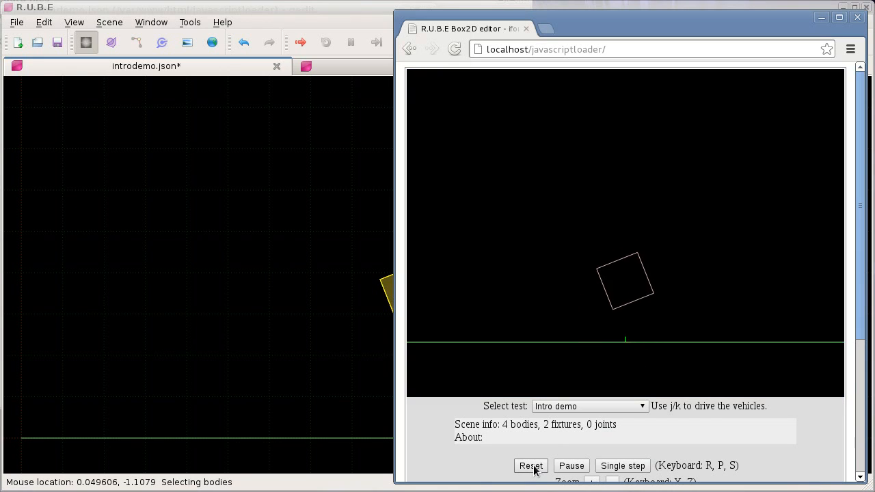
left_click(533, 467)
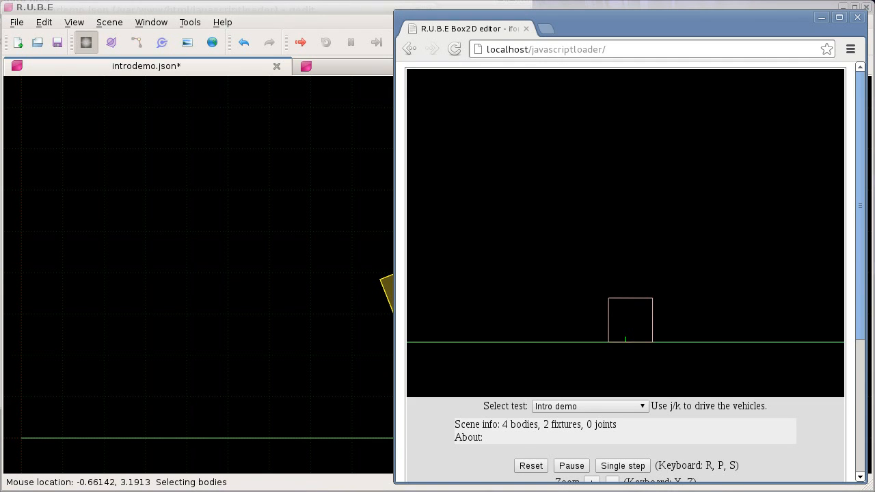
- Run ./copy.sh in the terminal, then restart the Load RUBE test in the Box2D testbed and throw the box
key("alt+Tab")
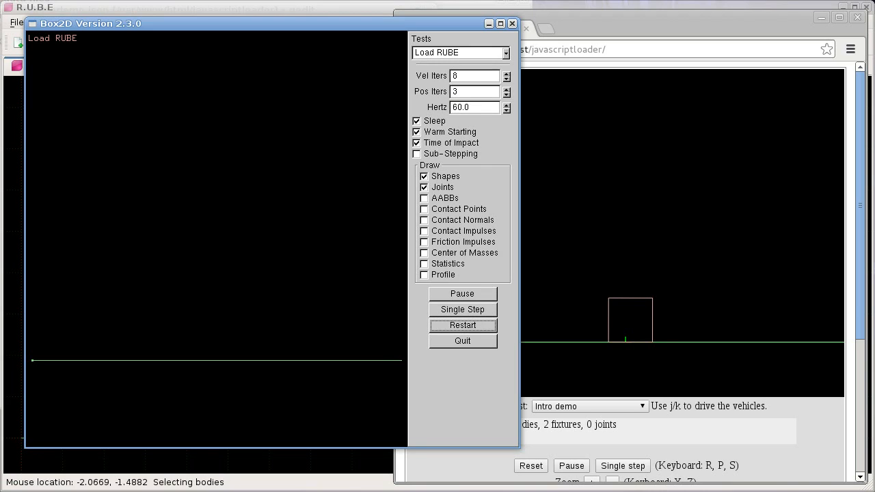
key("alt+Tab")
key("Up")
key("Return")
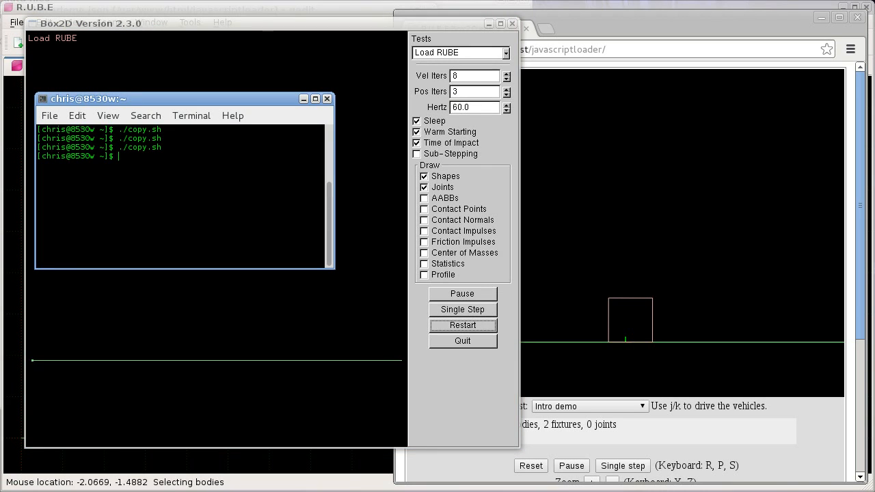
left_click(416, 363)
left_click(448, 325)
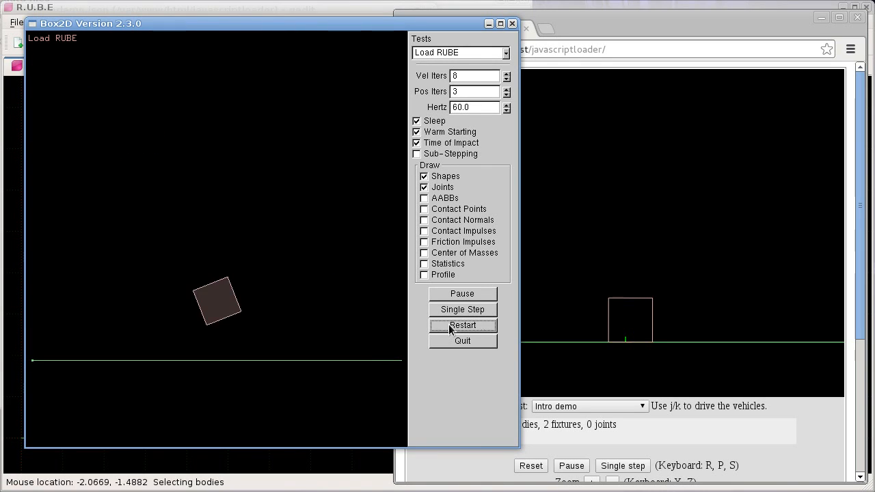
left_click_drag(219, 351, 250, 316)
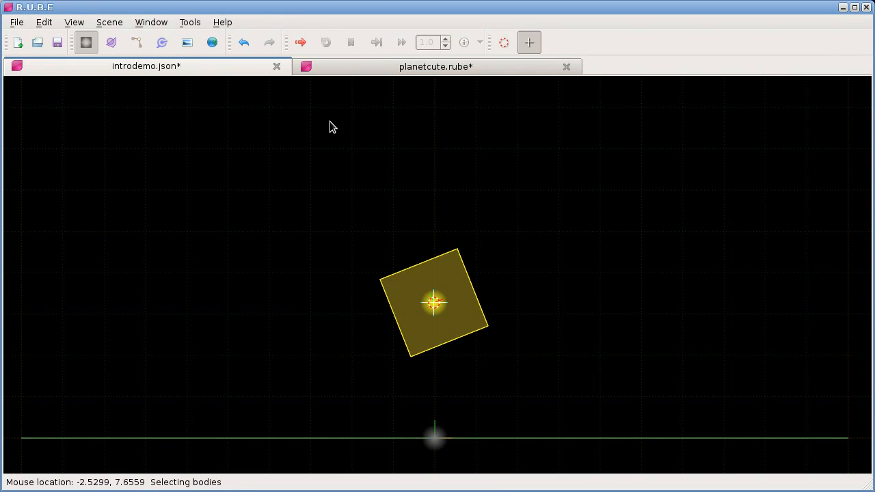
- Play the introdemo.json scene in R.U.B.E's own simulation window and pull the box around
left_click(301, 42)
left_click_drag(611, 236, 373, 128)
left_click_drag(471, 277, 479, 250)
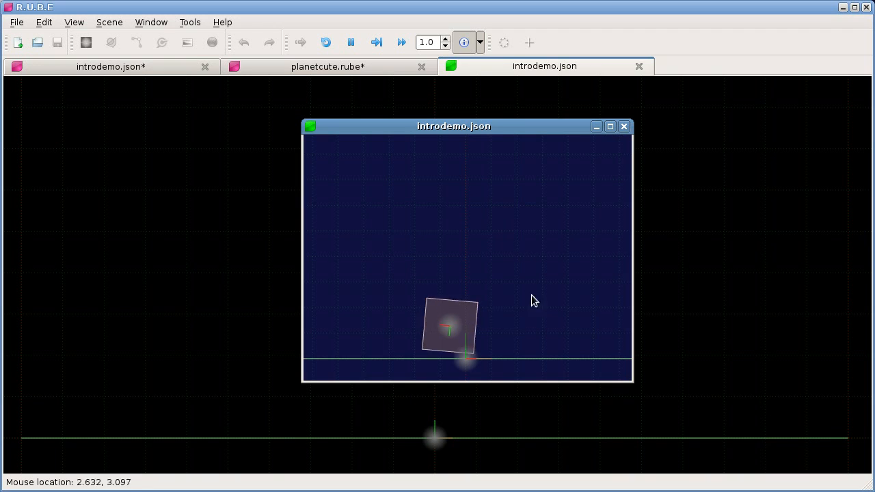
left_click_drag(436, 334, 473, 280)
- Pause the simulation, advance it three single steps and resume it
key("space")
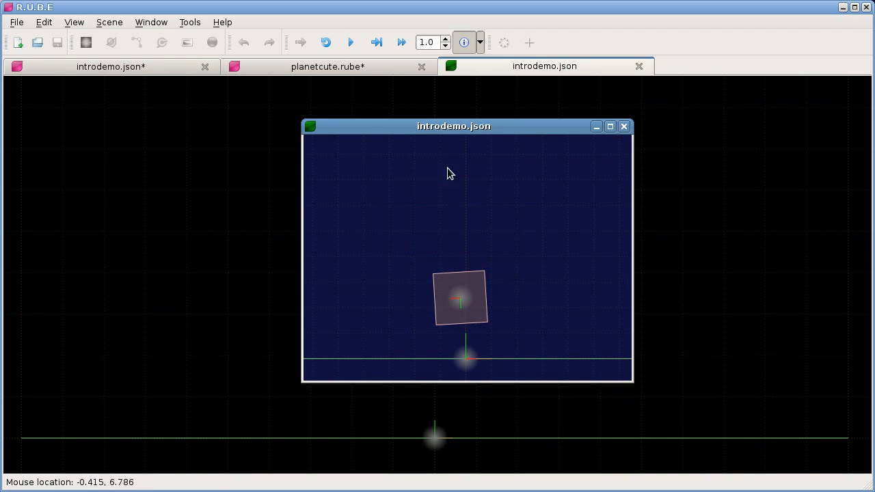
left_click(376, 42)
left_click(376, 43)
left_click(376, 43)
left_click_drag(468, 295, 490, 291)
key("space")
- Throw the simulated box around, move the simulation window clear of the edited body and close it
left_click_drag(469, 328, 476, 294)
left_click_drag(434, 335, 512, 231)
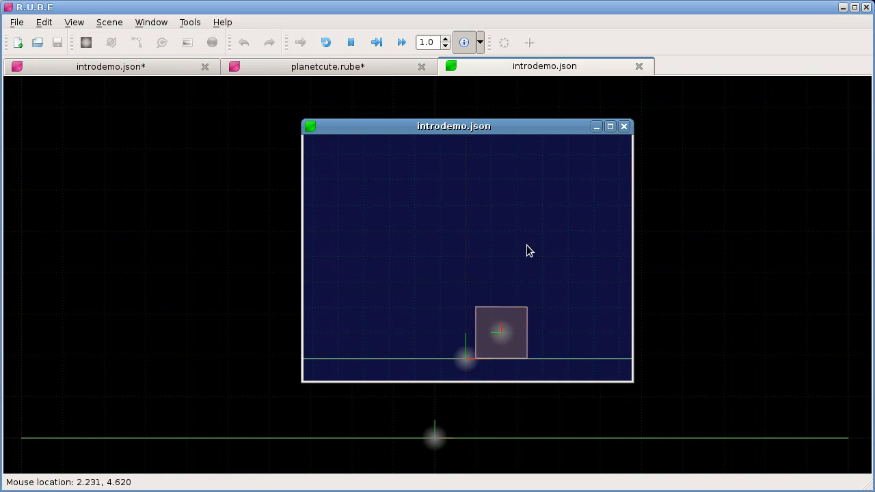
left_click_drag(504, 358, 531, 280)
mouse_move(710, 160)
left_mouse_down()
mouse_move(688, 162)
mouse_move(702, 159)
left_mouse_up()
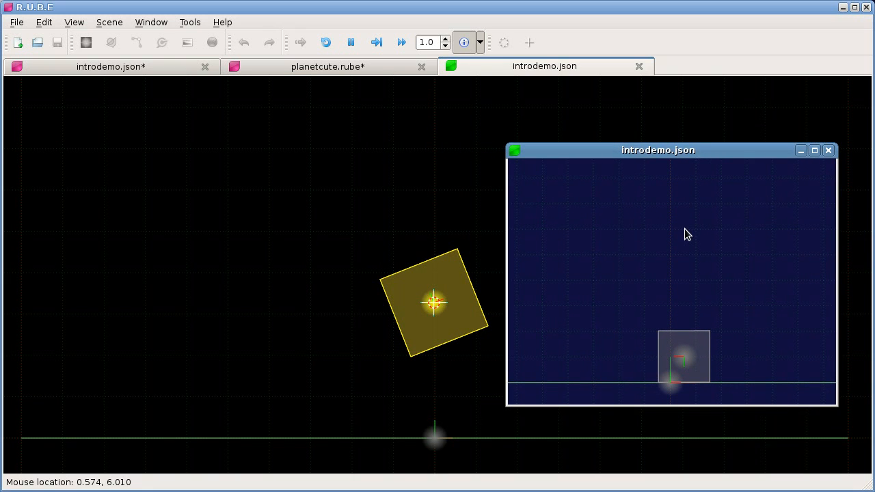
left_click(828, 150)
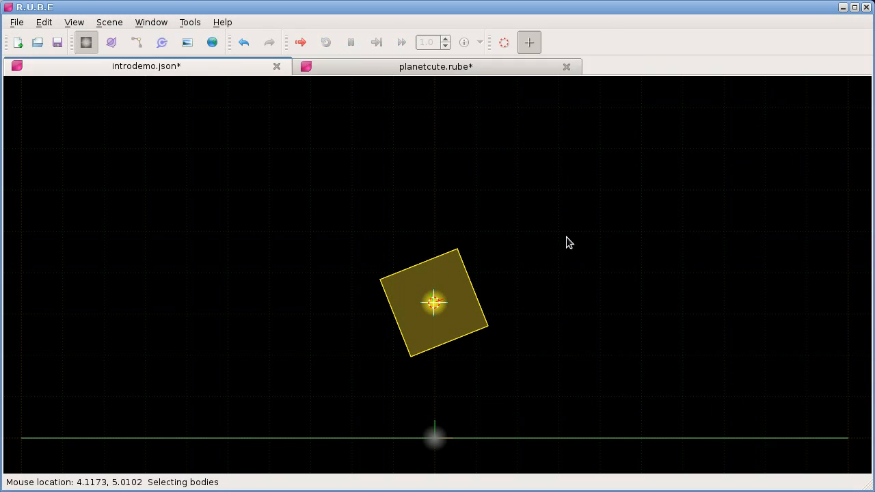
- Add a body with a circle fixture above the tilted square
right_click_drag(438, 299, 441, 181)
right_click(483, 194)
mouse_move(507, 197)
mouse_move(601, 198)
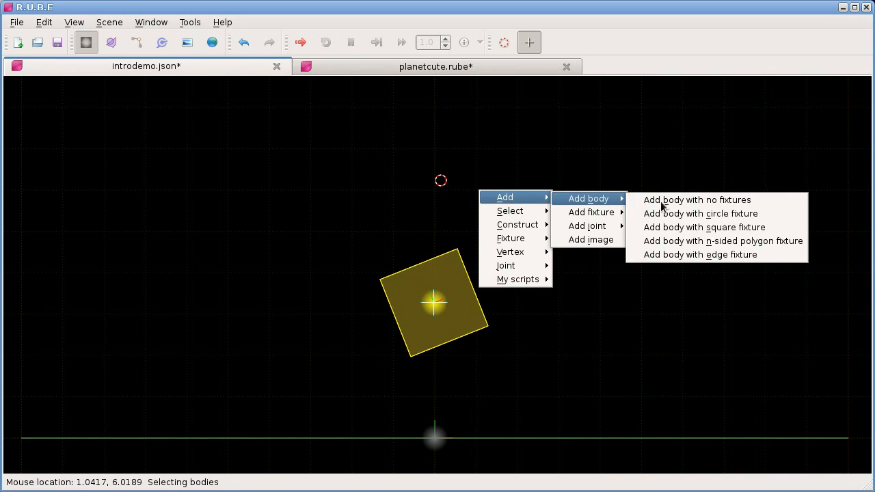
left_click(721, 216)
- Scale the circle body to about twice its size and move it to the upper left of the square
left_click(446, 193)
key("s")
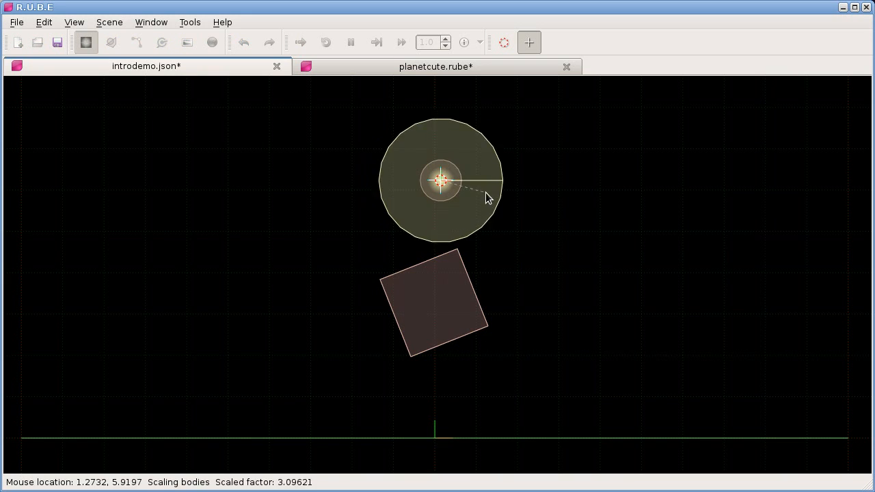
key("t")
- Add a body with a five-sided polygon fixture to the upper right of the square
key("c")
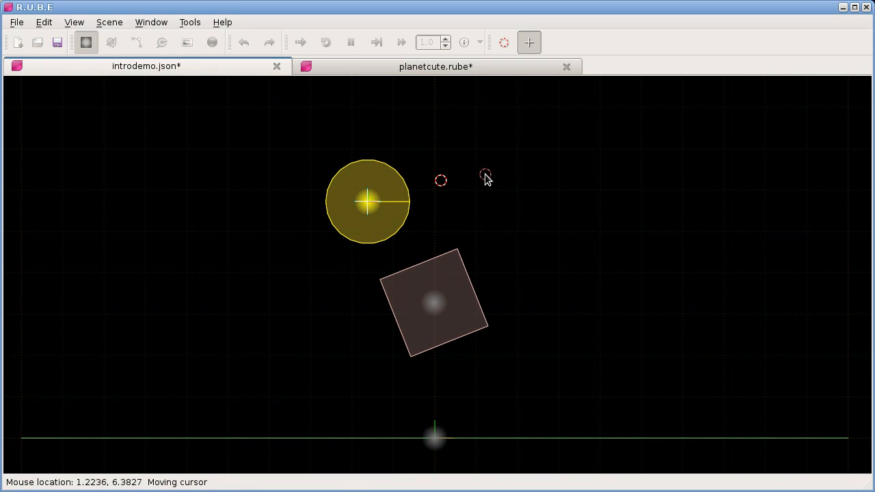
right_click(508, 181)
mouse_move(538, 187)
mouse_move(641, 197)
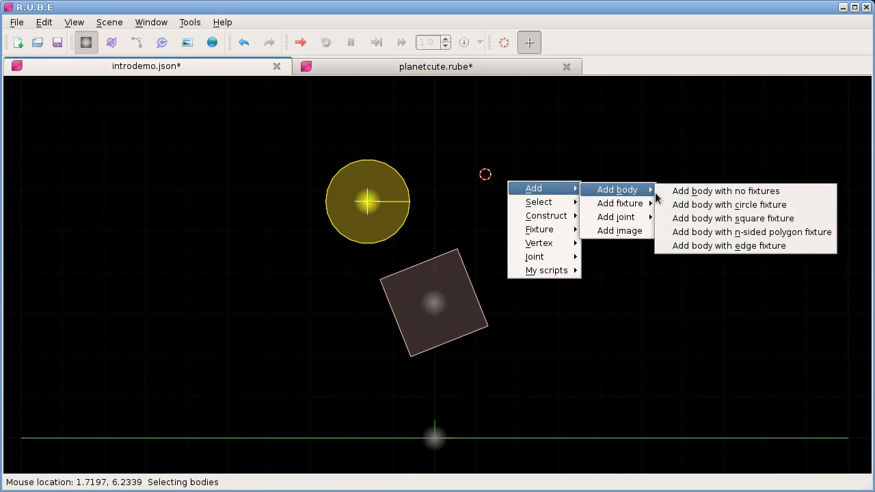
left_click(692, 233)
left_click(514, 208)
- Scale the pentagon body to about three times its size
left_click(493, 178)
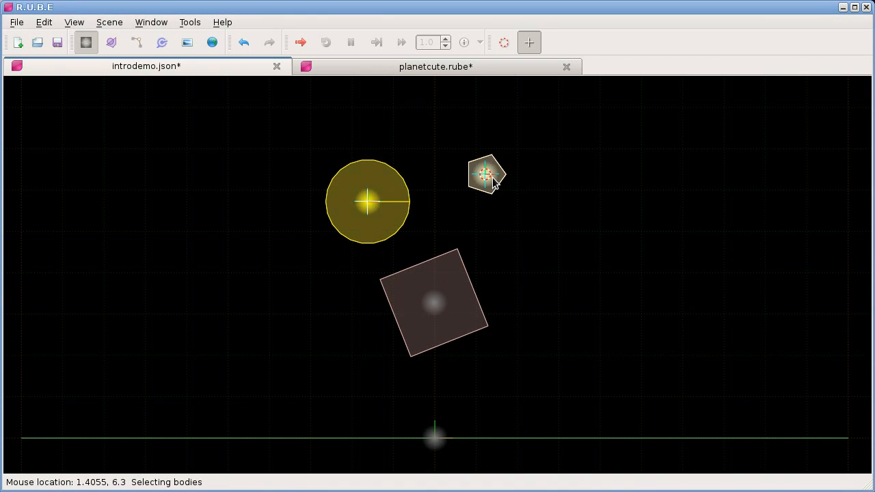
key("s")
left_click(508, 184)
- Add a body with an edge fixture to the right of the square, below the pentagon
left_click(559, 255)
right_click(601, 255)
mouse_move(622, 264)
mouse_move(724, 266)
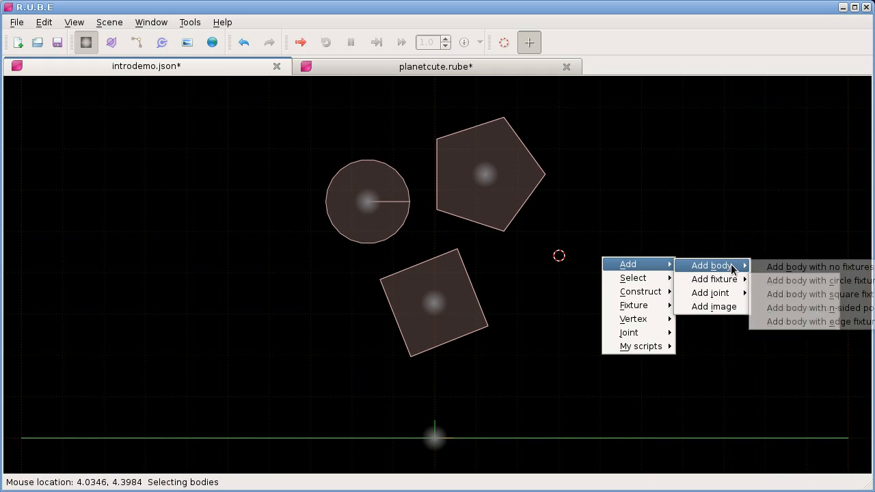
left_click(781, 321)
- Scale the edge body to nearly three times its length
left_click(577, 258)
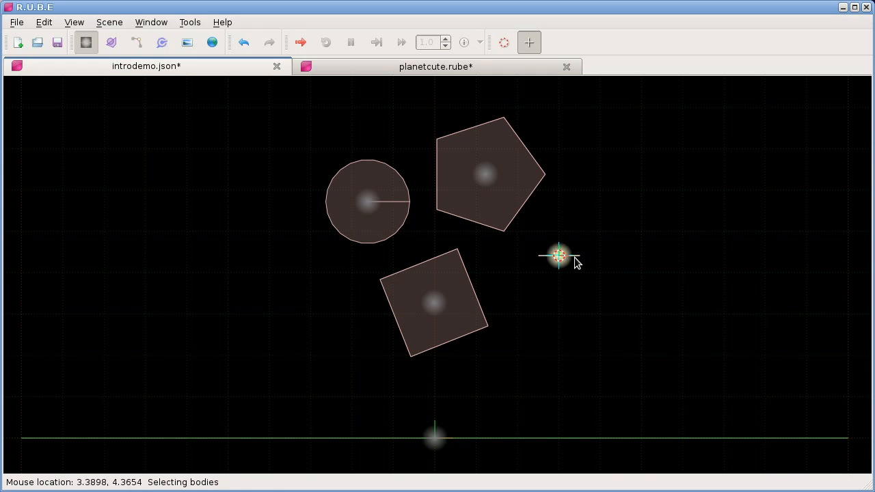
key("s")
left_click(636, 276)
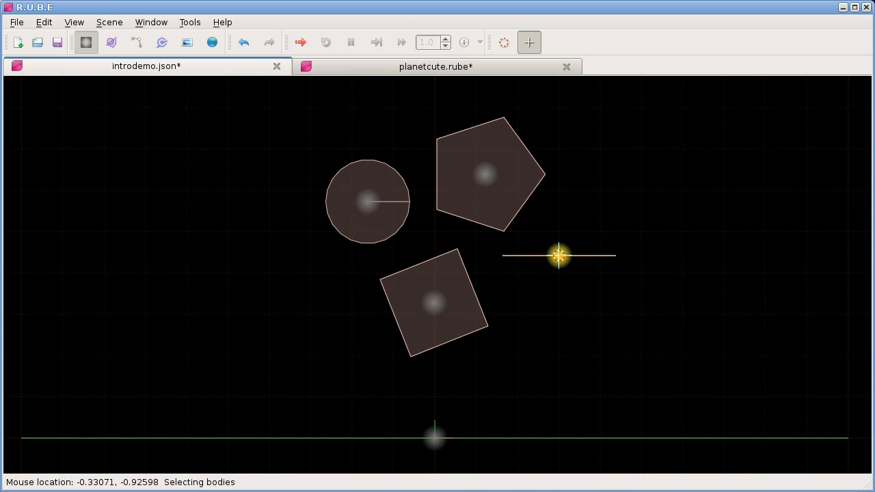
- Reset the Intro demo on the JavaScript loader page, throw the circle around and return to R.U.B.E
key("alt+Tab")
left_click(532, 466)
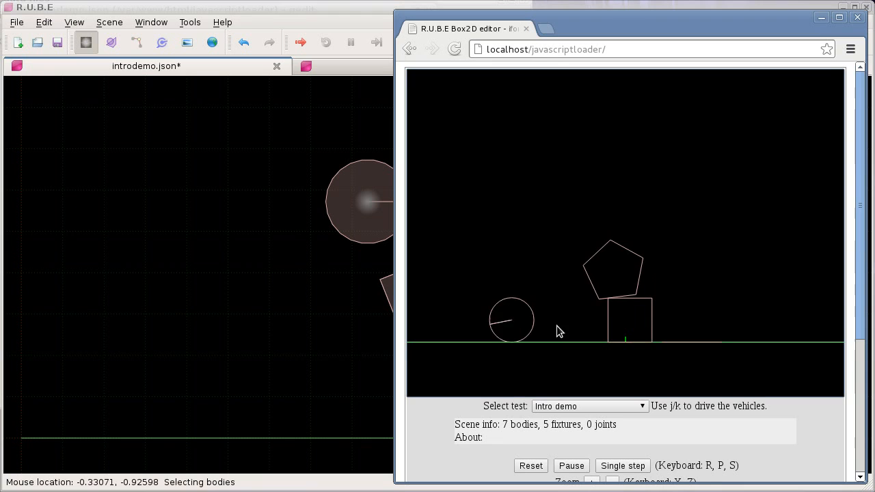
left_click_drag(509, 312, 582, 294)
left_click_drag(471, 326, 506, 332)
left_click(290, 274)
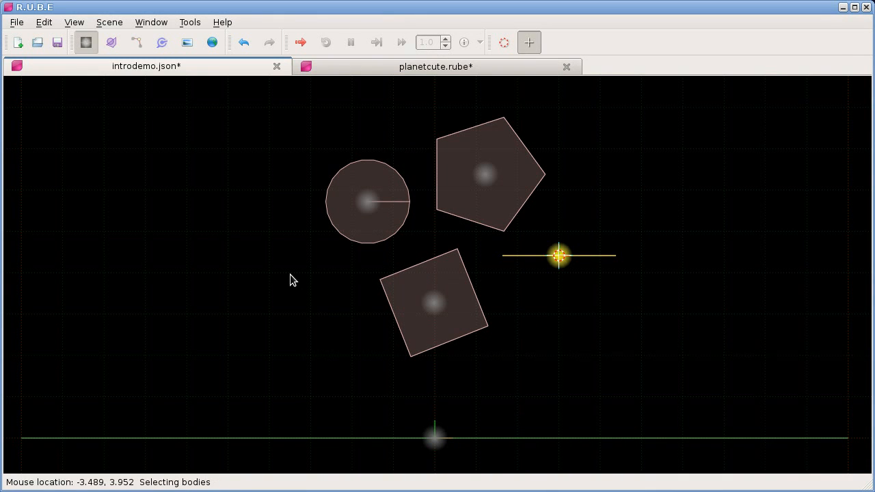
- Play the scene in R.U.B.E's simulation window, pull the bodies around and close the simulation
key("ctrl+r")
key("space")
left_click_drag(714, 424, 738, 315)
key("ctrl+Tab")
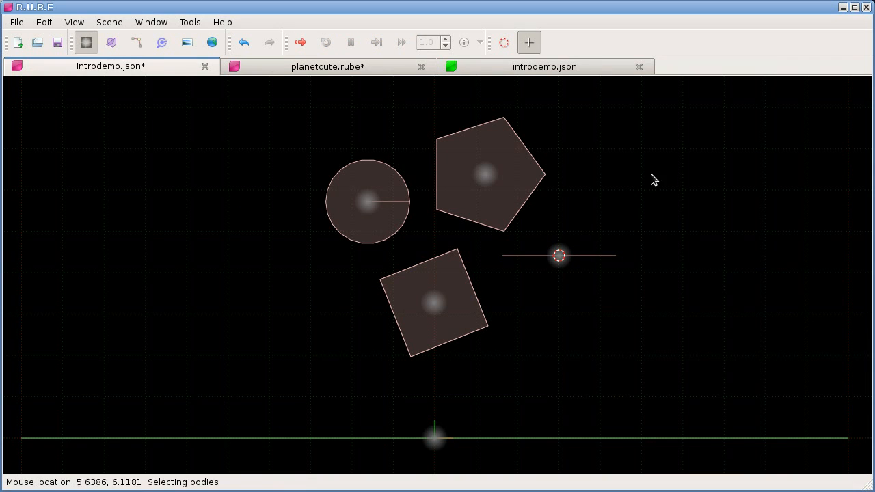
left_click(584, 74)
left_click(861, 234)
- Delete the circle, pentagon and edge bodies, keeping the tilted square
right_click_drag(562, 217, 569, 212)
left_click_drag(287, 132, 632, 261)
key("Delete")
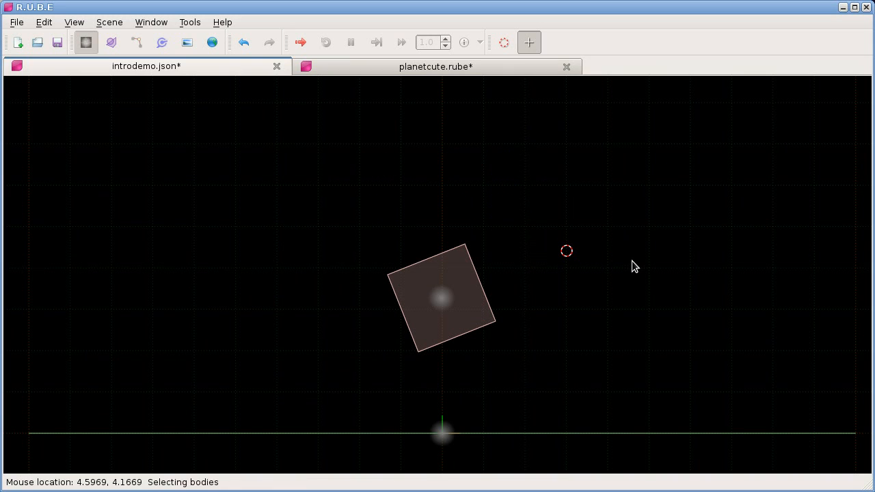
- Undo and redo the deletion of the circle, pentagon and edge bodies
key("ctrl+z")
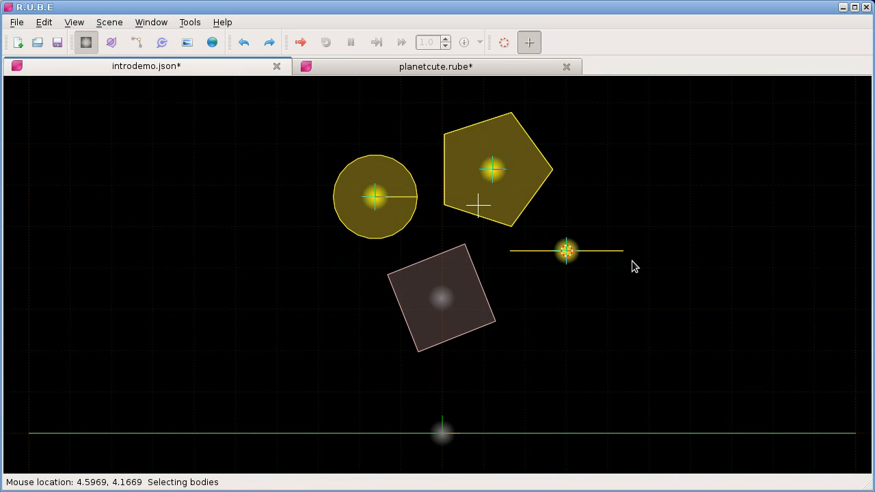
key("ctrl+y")
key("ctrl+z")
key("ctrl+y")
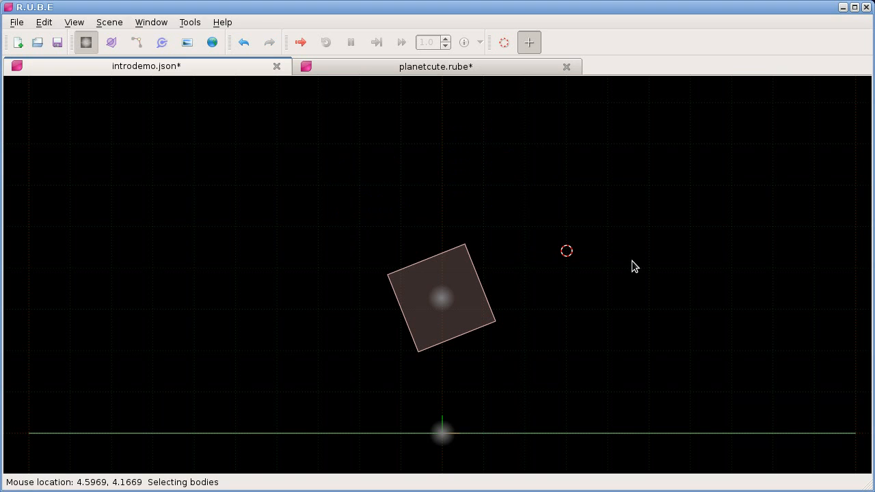
- Edit the tilted square's vertices and move its top vertex up and to the left
mouse_move(581, 278)
right_mouse_down()
mouse_move(569, 281)
mouse_move(571, 292)
right_mouse_up()
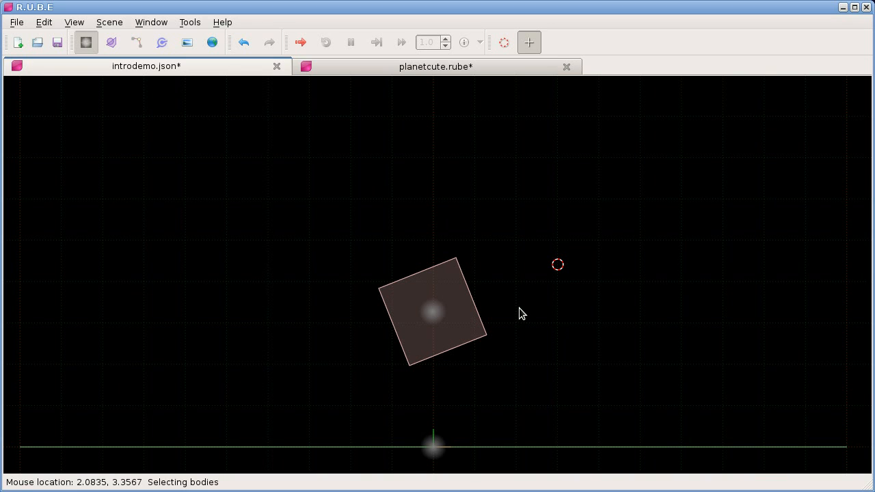
left_click(438, 313)
key("v")
left_click(455, 261)
key("t")
left_click_drag(486, 286, 460, 259)
- Move the polygon's lower-right vertex outward to the right
left_click(486, 333)
key("t")
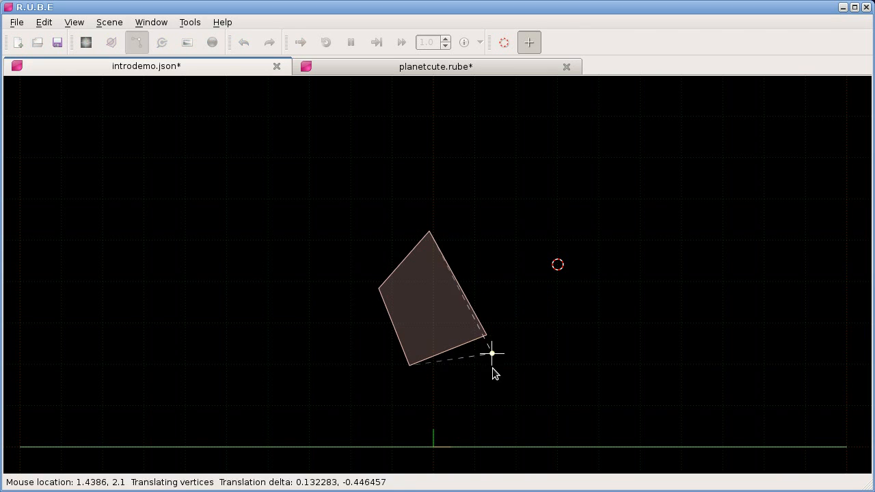
key("t")
left_click(550, 366)
key("t")
left_click(544, 342)
- Rotate the top and lower-right vertices together by about -10 degrees
left_click_drag(395, 167, 608, 353)
key("r")
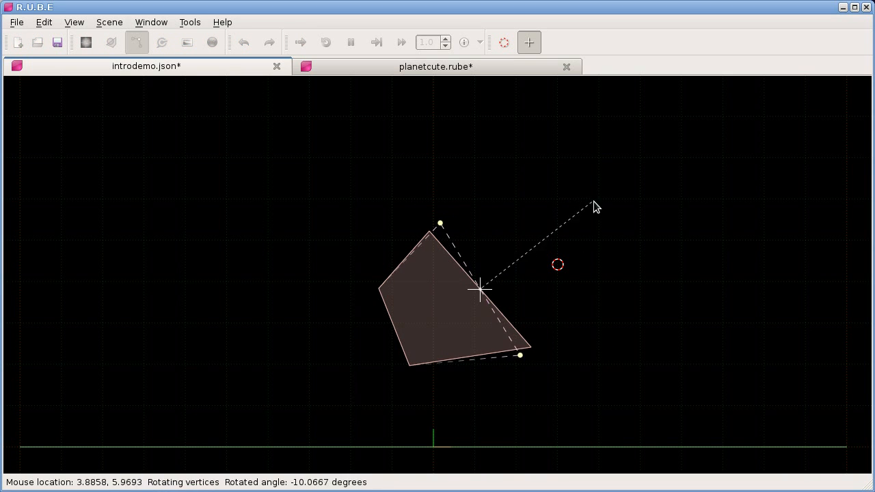
left_click(592, 205)
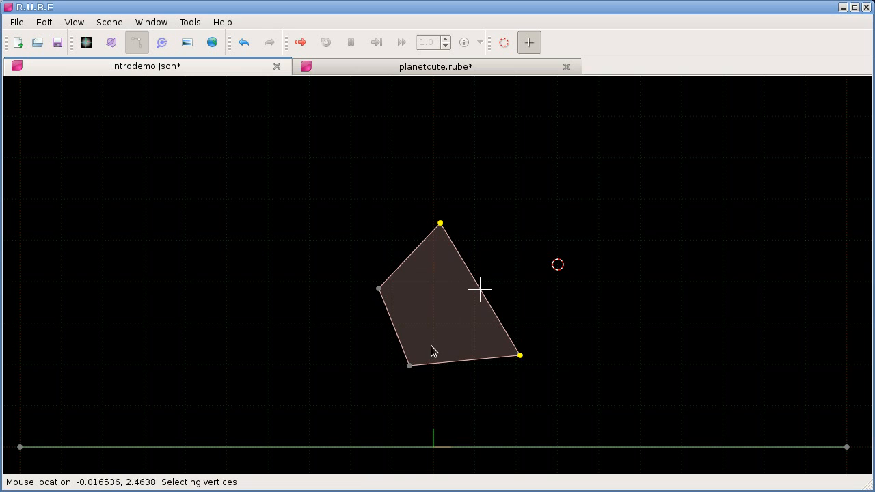
- Move the polygon's top vertex about 0.39 left and 2.93 down to make the shape concave
left_click(441, 223)
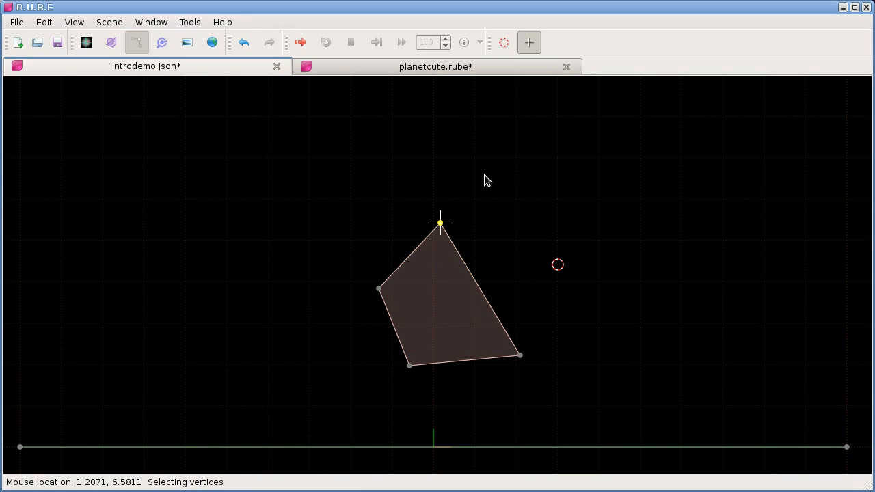
scroll(446, 311, "up", 4)
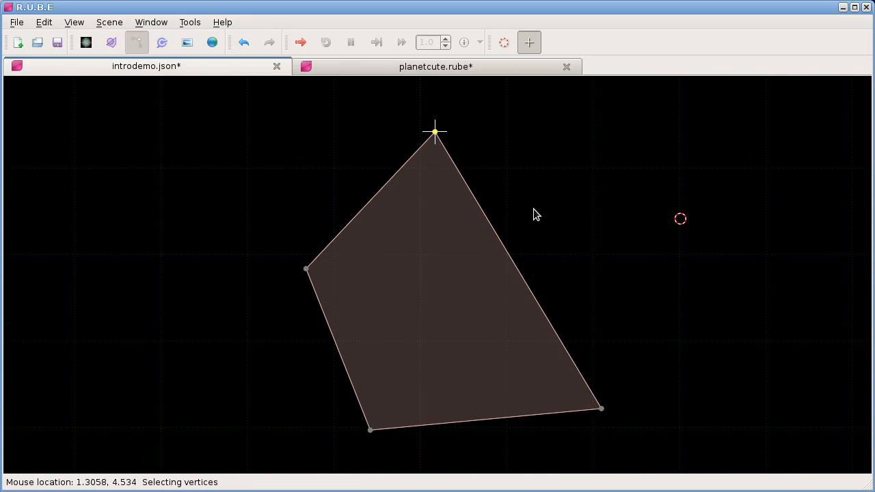
scroll(543, 219, "down", 1)
scroll(542, 219, "down", 1)
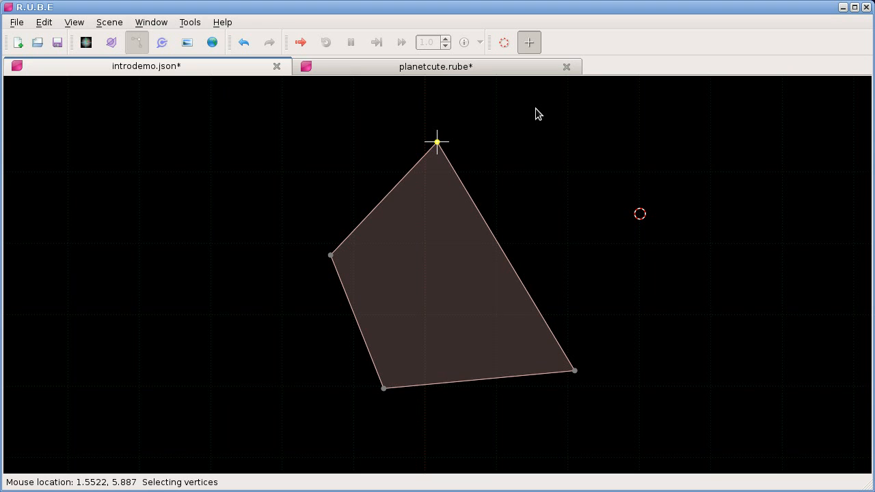
key("g")
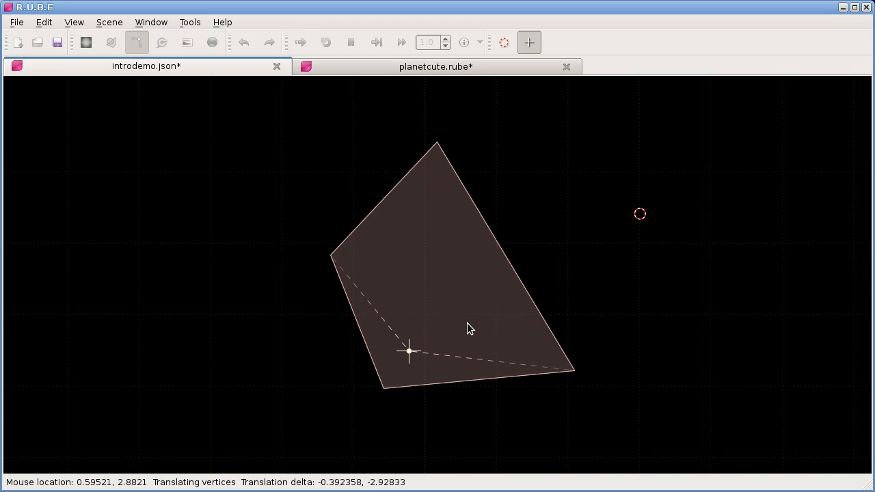
left_click(467, 323)
- Shift the polygon's left vertex slightly inward and pull the inner corner vertex outward to the upper right, making the shape convex
left_click_drag(332, 256, 358, 245)
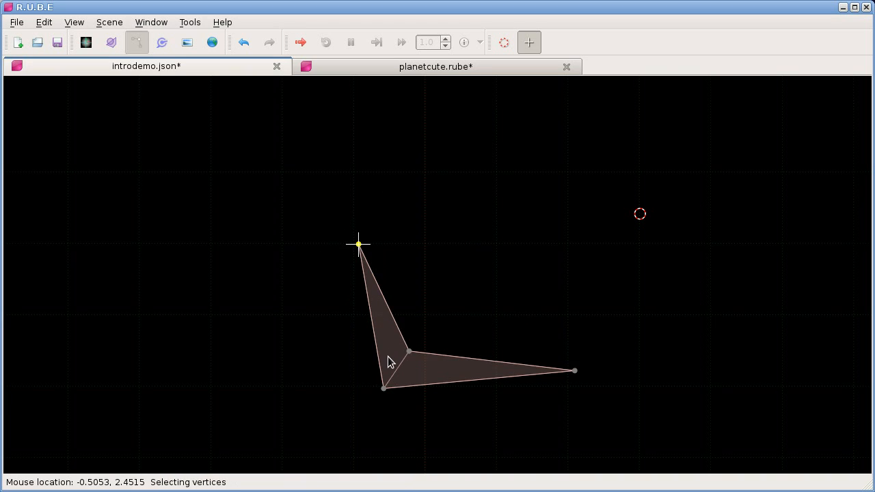
scroll(390, 362, "up", 2)
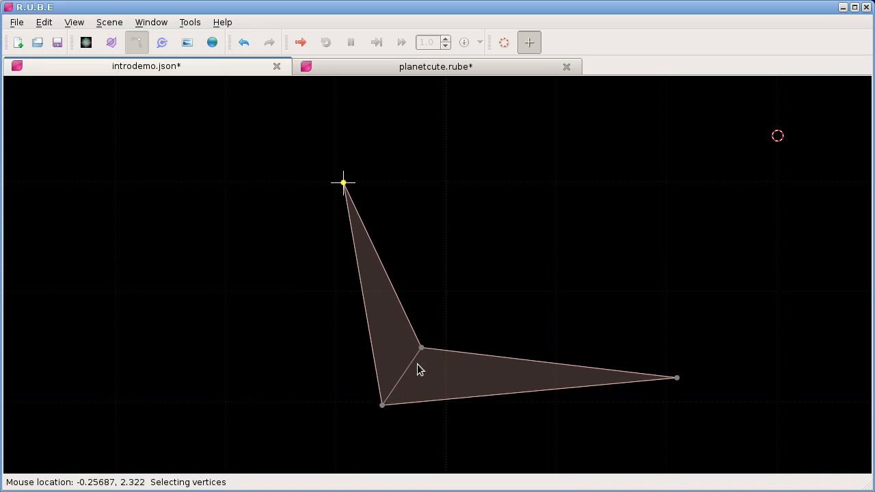
scroll(462, 339, "down", 2)
scroll(461, 340, "down", 1)
left_click_drag(435, 342, 562, 276)
- Add nine vertices freehand from the right-hand vertex, curving over the top and zigzagging down the left side until edges cross
key("a")
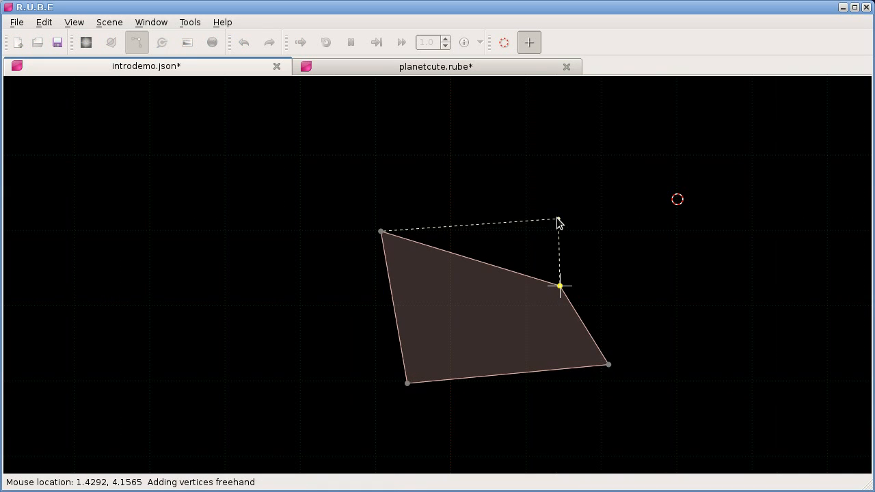
left_click(556, 218)
left_click(495, 142)
left_click(458, 130)
left_click(300, 130)
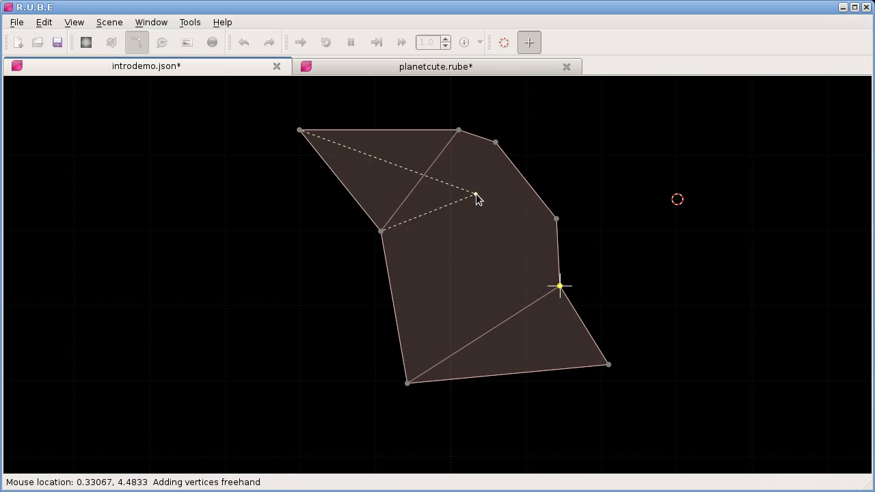
left_click(485, 197)
left_click(259, 202)
left_click(498, 279)
left_click(285, 341)
left_click(496, 322)
key("Escape")
- Delete the original left vertex that causes the crossing edges, and the three inner vertices between the spikes
left_click(381, 233)
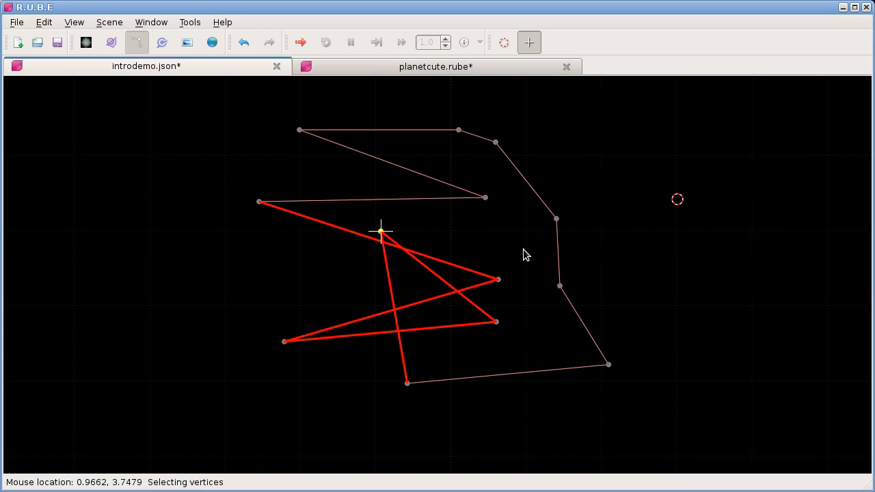
key("Delete")
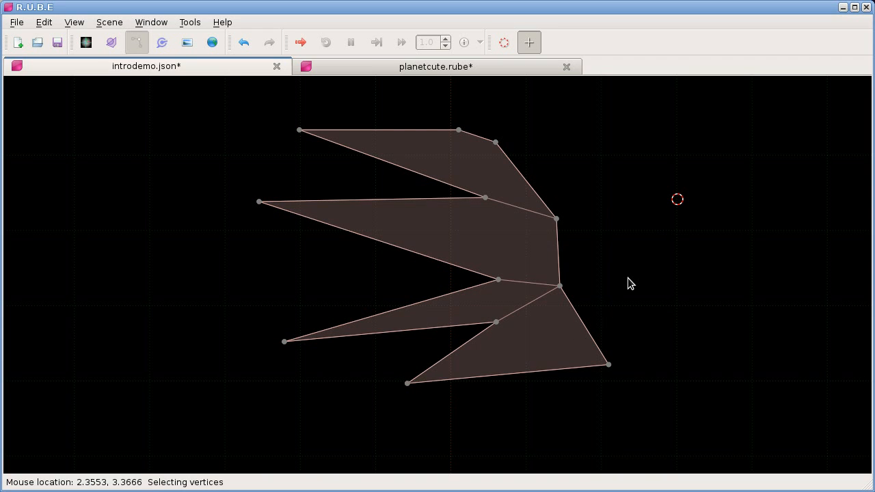
scroll(628, 278, "down", 4)
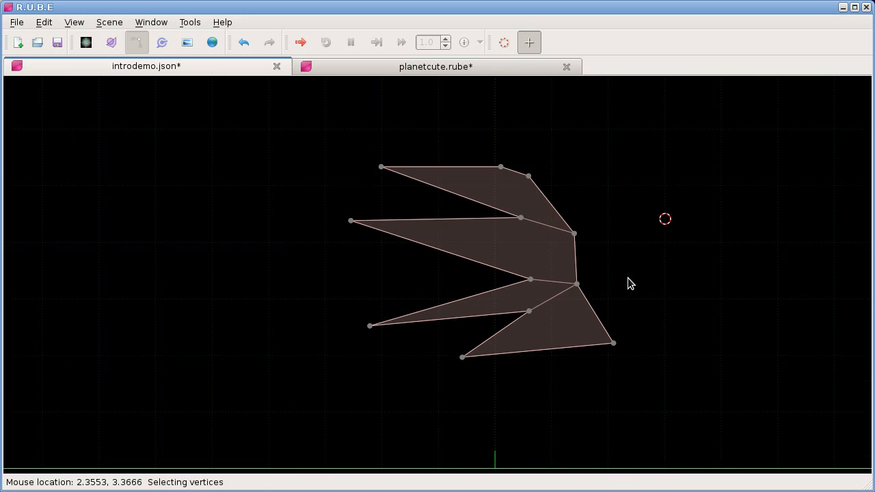
scroll(628, 278, "up", 3)
left_click_drag(505, 212, 537, 339)
key("Delete")
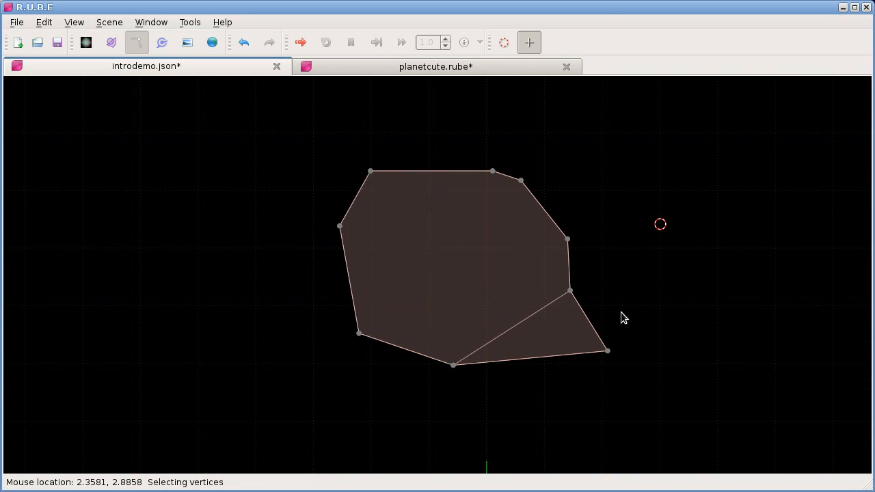
scroll(615, 314, "down", 1)
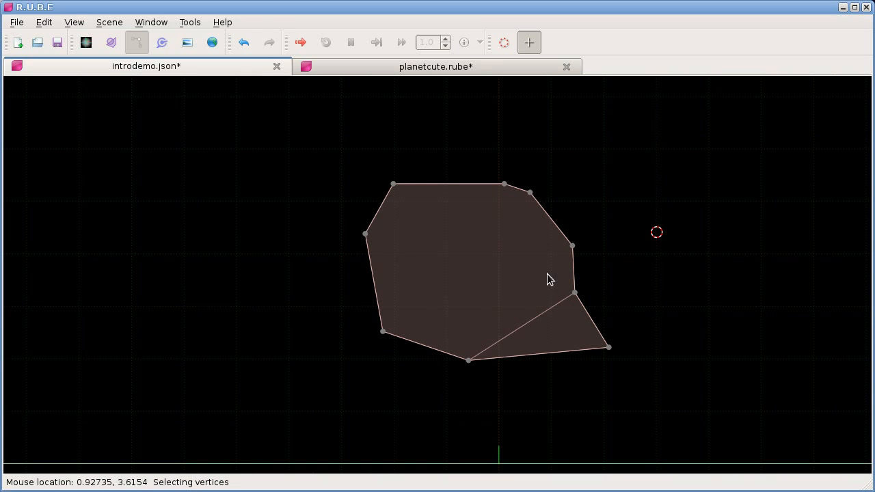
key("Tab")
left_click(509, 304)
key("t")
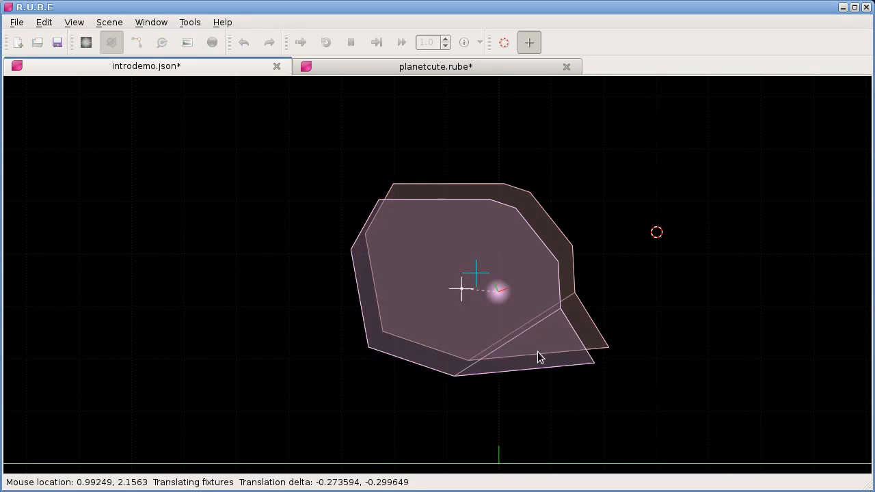
key("Escape")
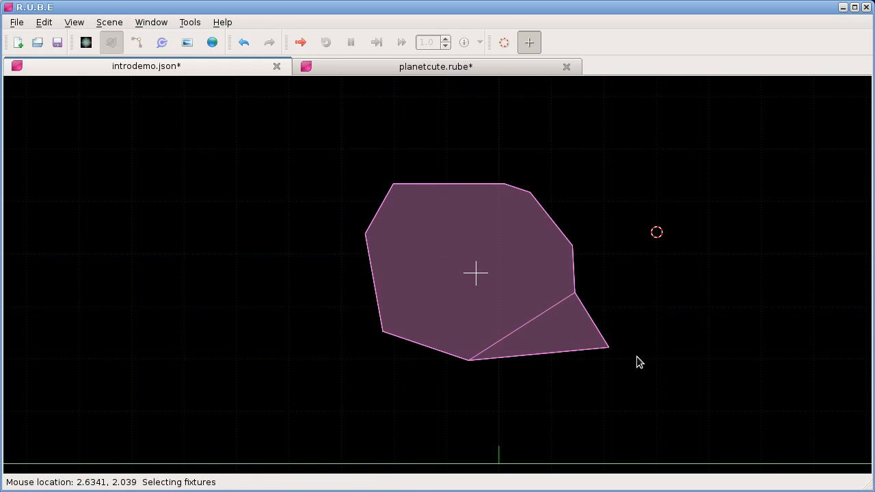
- Set the polygon body's type to static in its properties
key("Tab")
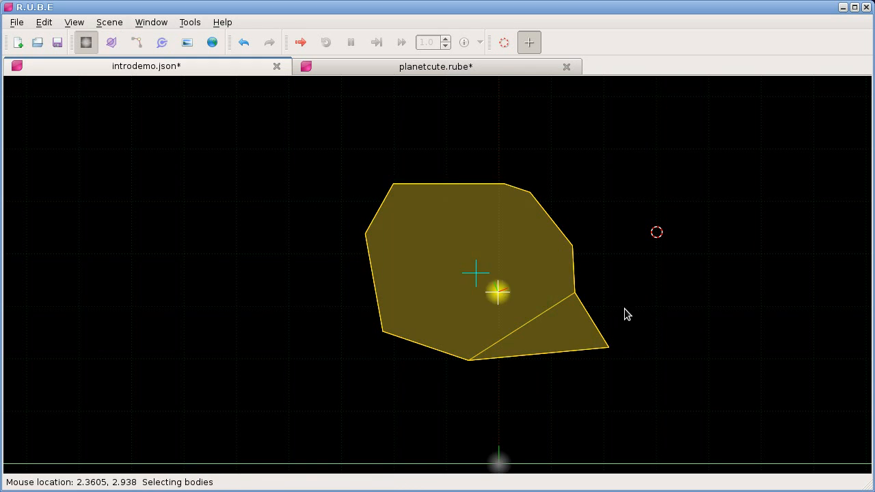
key("F7")
left_click(666, 107)
left_click(666, 107)
left_click(660, 84)
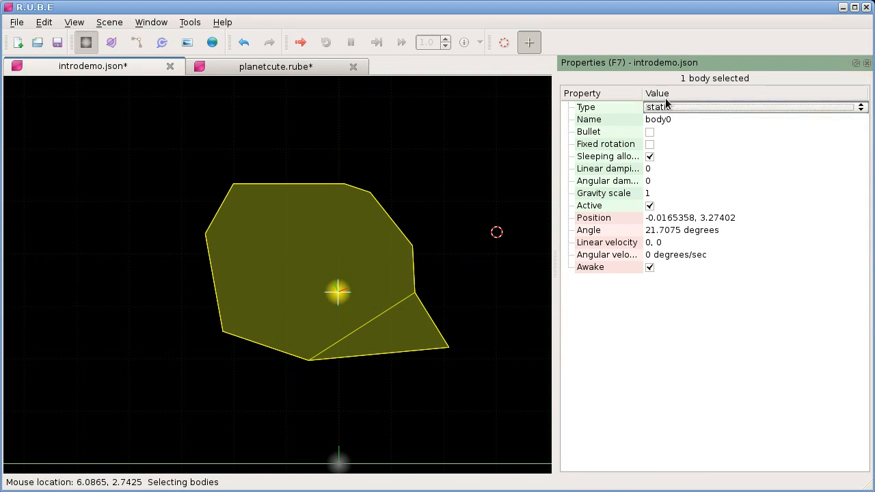
key("F7")
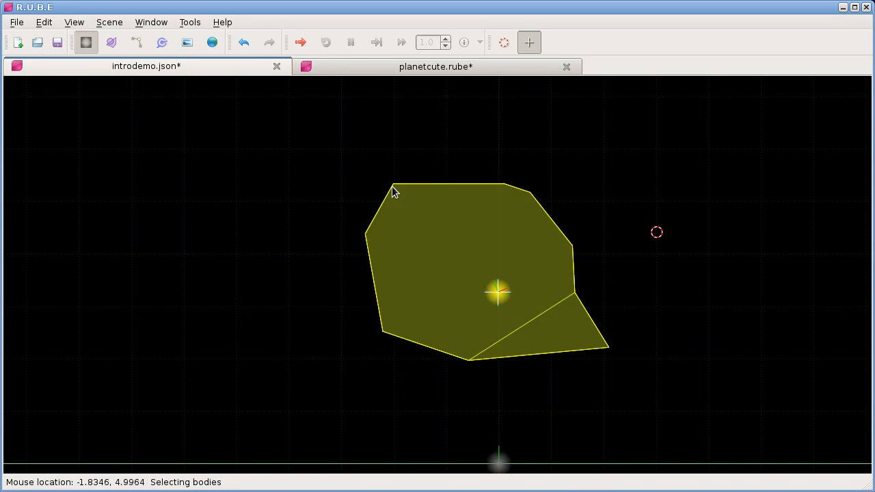
- Delete the three vertices on the left side of the static polygon
key("f")
left_click_drag(337, 163, 426, 397)
left_click(496, 266)
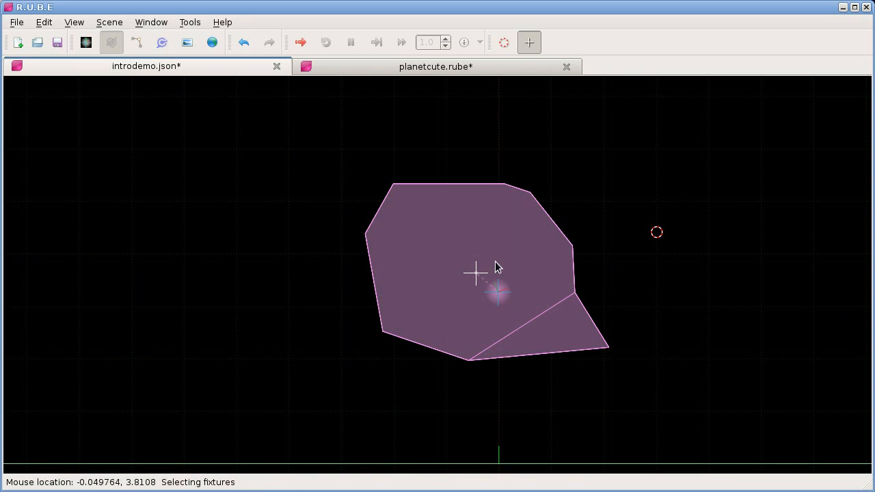
key("v")
left_click_drag(278, 138, 419, 367)
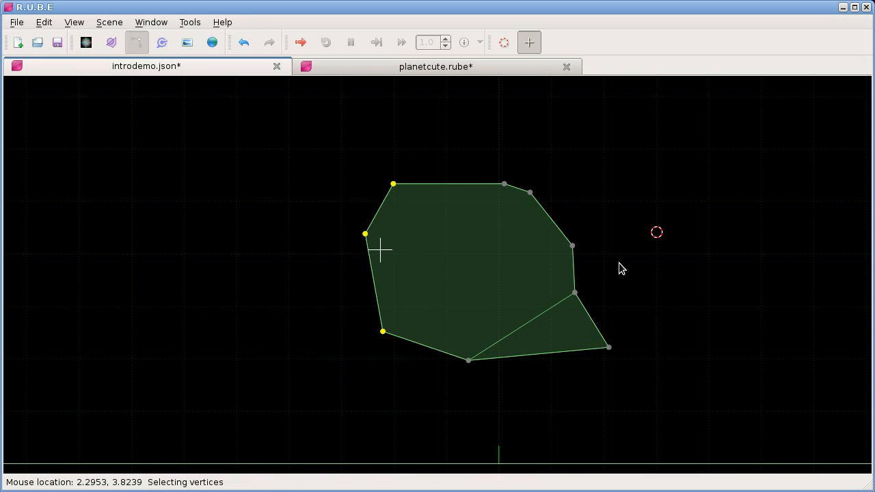
key("Delete")
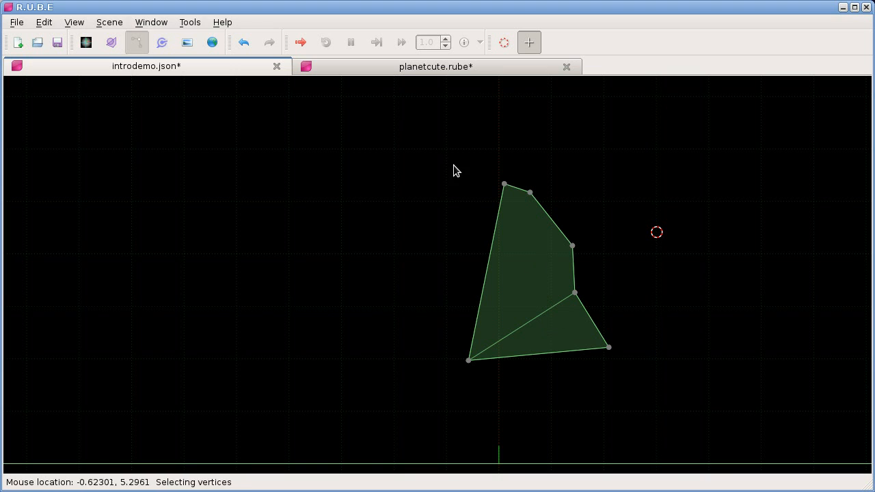
- Move the static body down onto the ground line and rotate it slightly clockwise so its base lies flat
key("b")
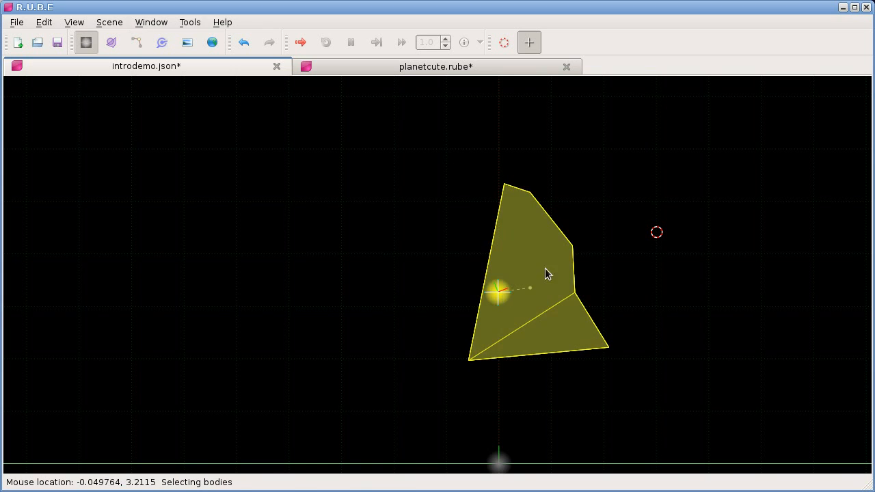
key("g")
left_click(606, 385)
key("r")
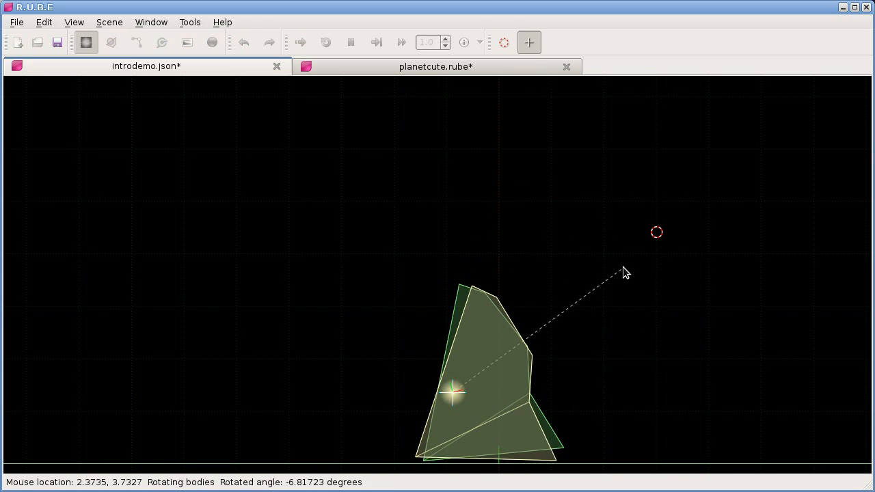
left_click(620, 259)
- Move the polygon's three upper vertices up about 3 units to form a tall tower
key("v")
left_click_drag(419, 240, 567, 370)
key("g")
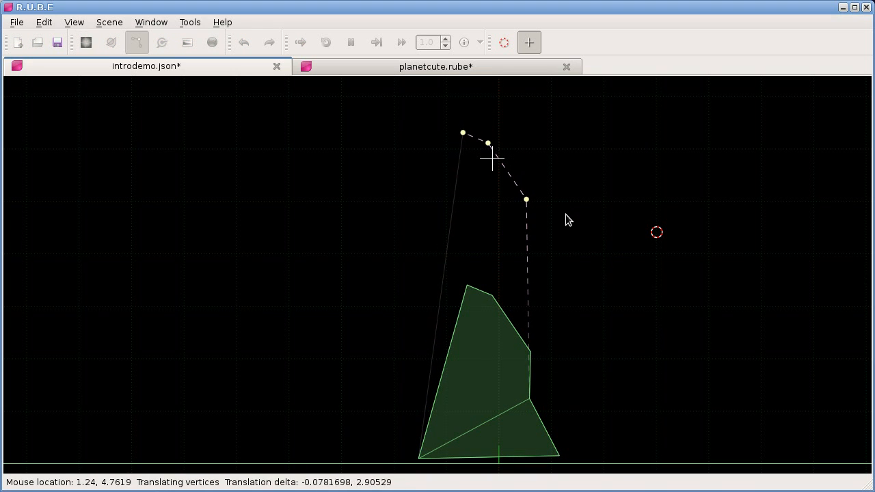
left_click(563, 207)
- Add three vertices freehand from the tower's upper-right vertex to form an arm extending to the right
left_click(525, 195)
key("a")
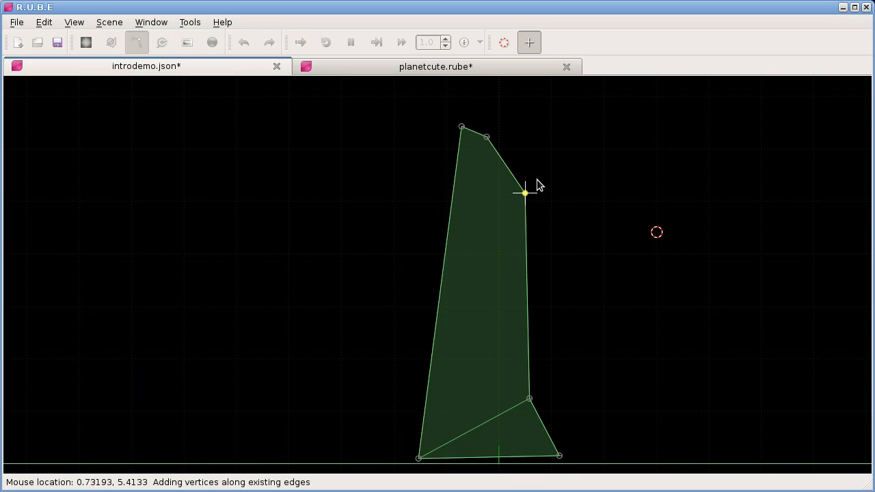
mouse_move(583, 183)
left_mouse_down()
mouse_move(634, 173)
mouse_move(623, 140)
left_mouse_up()
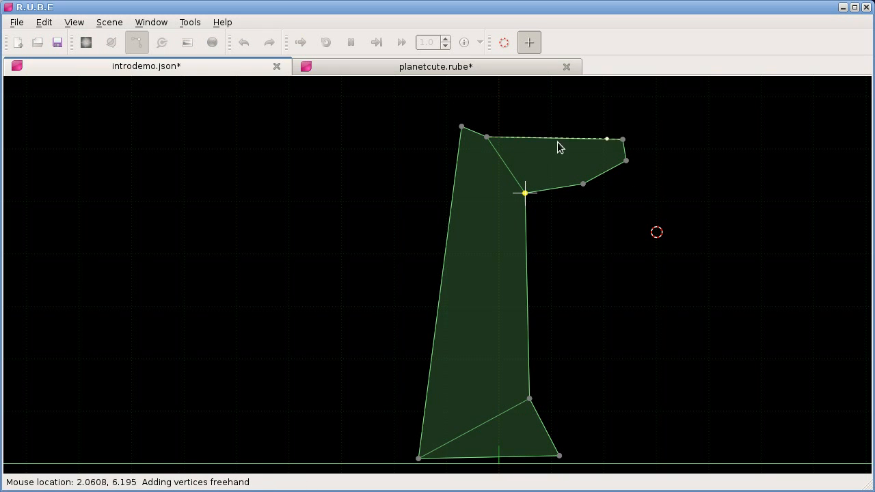
- Add a body with a 3-sided polygon fixture just to the right of the tower arm's tip
right_click_drag(667, 232, 573, 231)
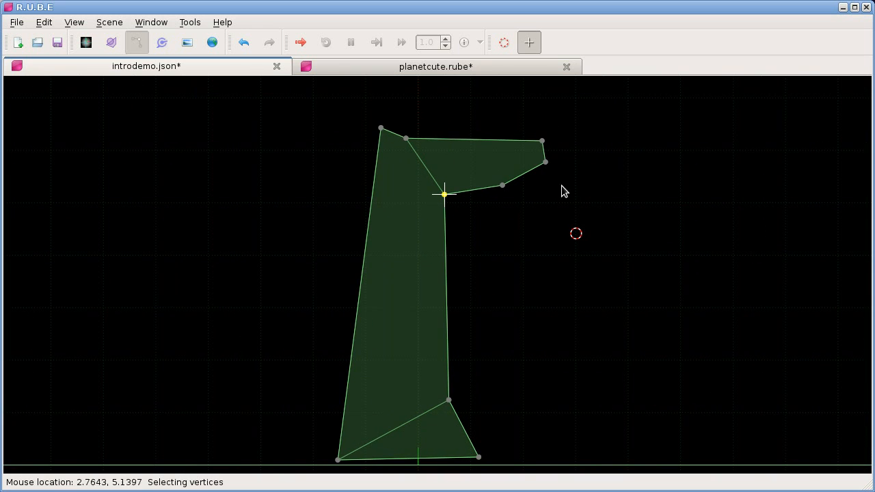
right_click_drag(579, 162, 556, 174)
right_click(567, 166)
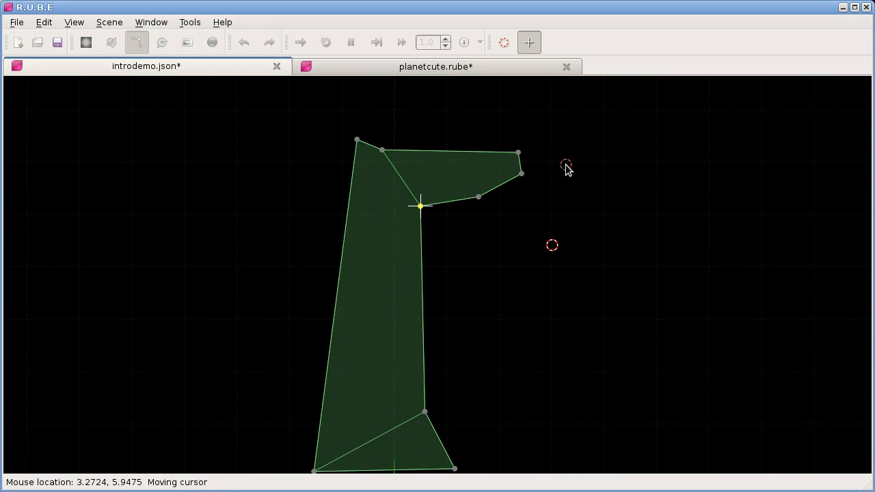
mouse_move(626, 179)
mouse_move(674, 178)
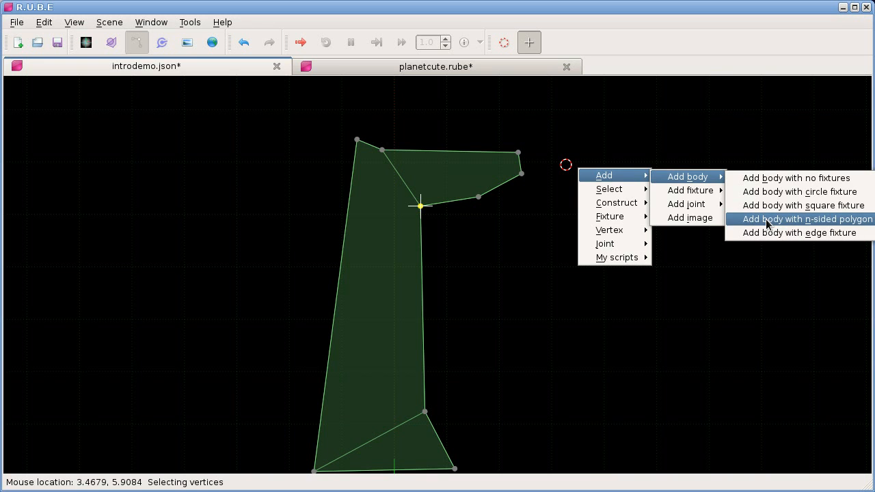
left_click(766, 220)
type("3")
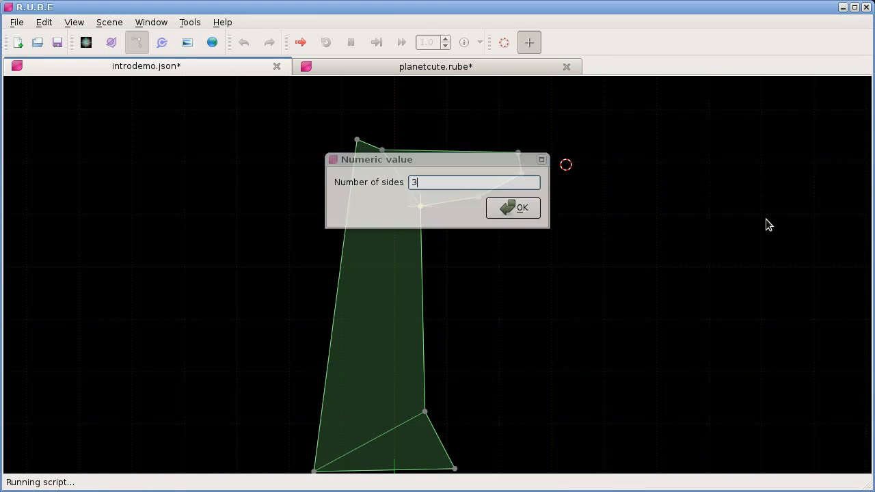
key("Return")
- Rotate the triangle body so it points toward the arm and move it until its point overlaps the arm's tip
scroll(543, 150, "up", 2)
right_click_drag(536, 152, 522, 201)
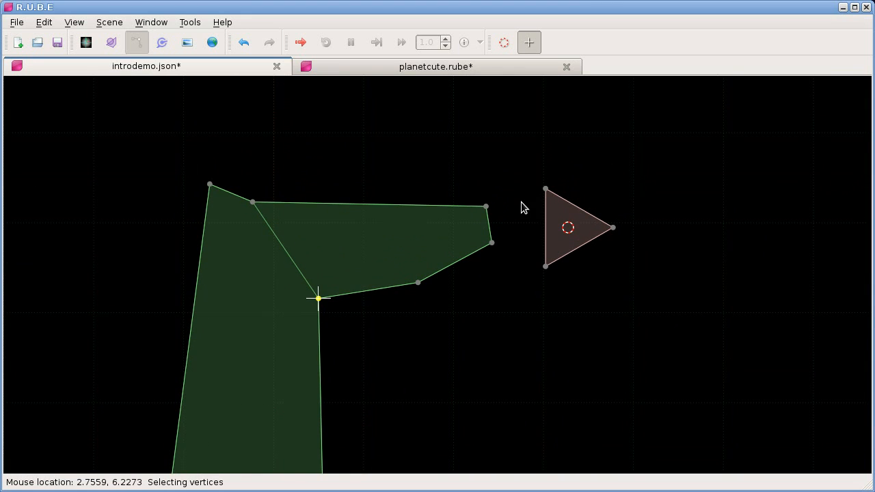
key("b")
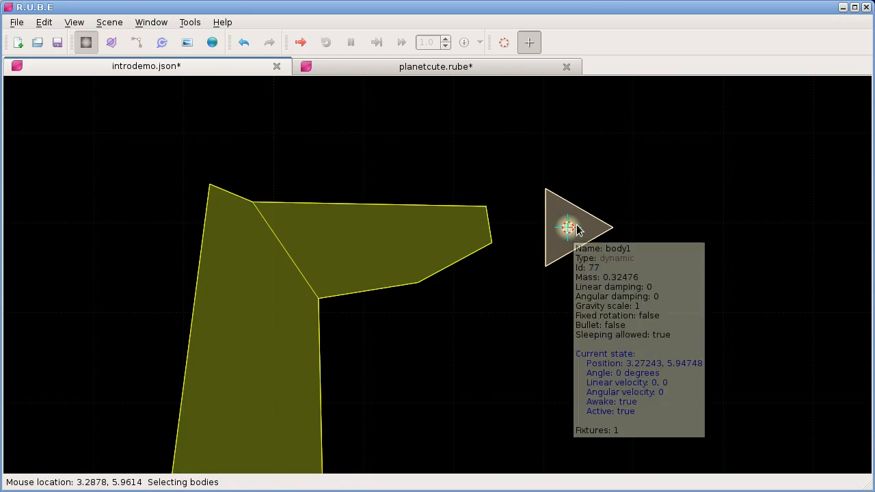
left_click(577, 226)
key("r")
left_click(546, 152)
key("g")
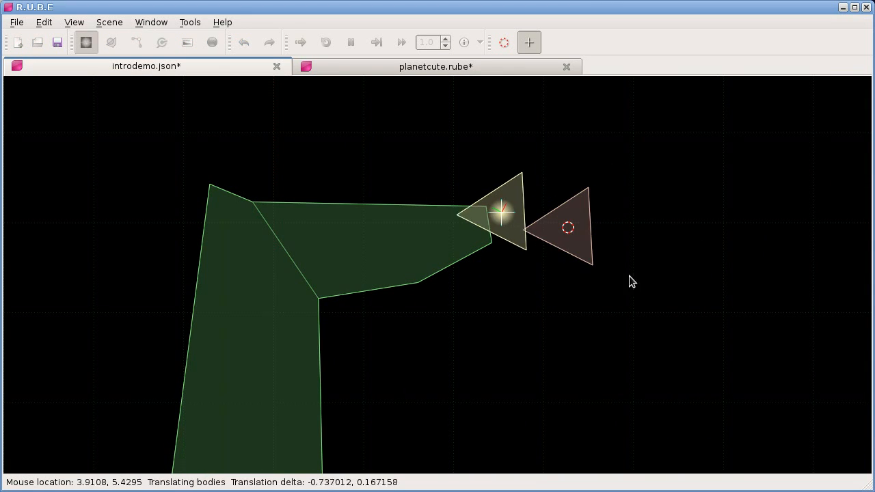
left_click(657, 286)
- Add a revolute joint between the static tower and the triangle body, positioned where the arm's tip and the triangle overlap
key("c")
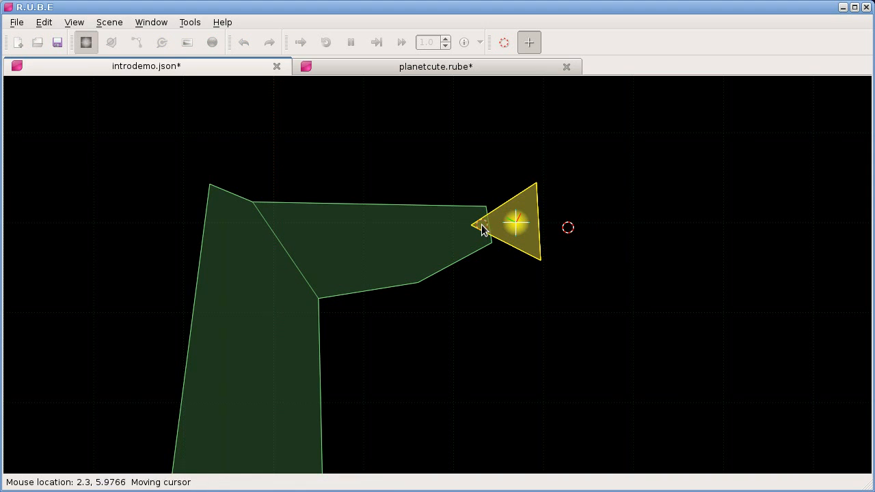
left_click(487, 225)
scroll(512, 273, "down", 1)
scroll(513, 273, "down", 1)
right_click_drag(518, 295, 506, 194)
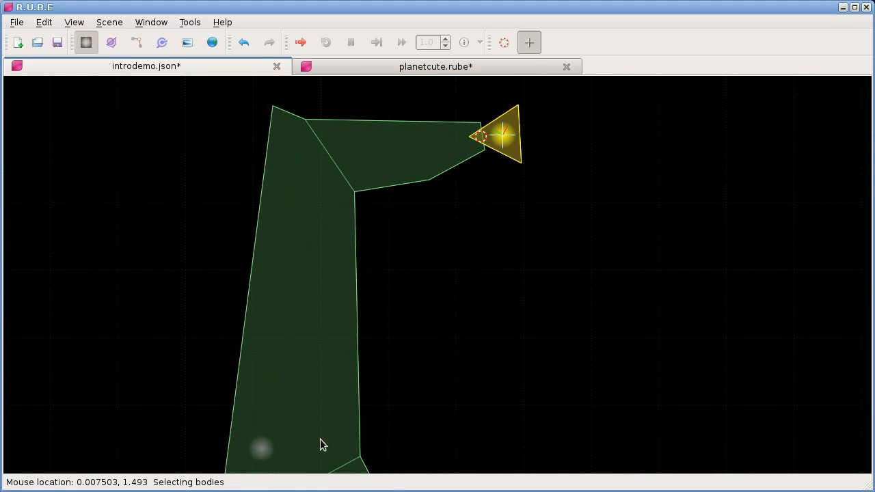
left_click(263, 448)
left_click(500, 136, "shift")
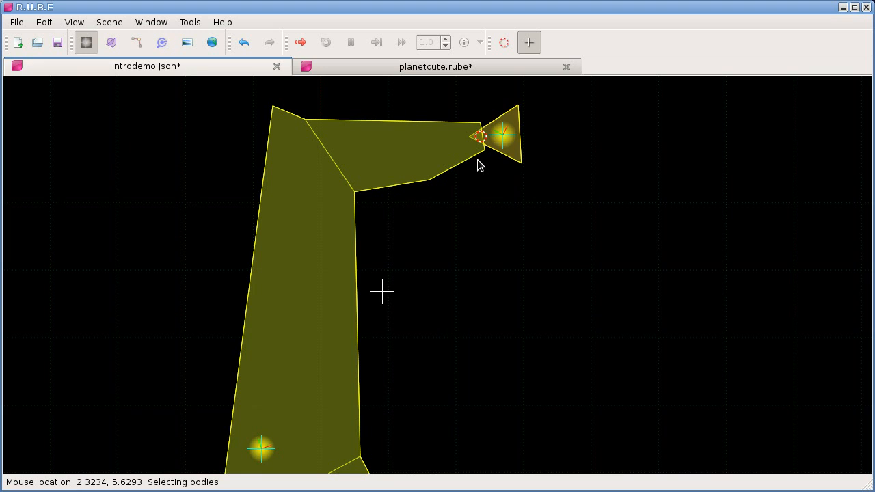
right_click(478, 162)
mouse_move(504, 168)
mouse_move(586, 197)
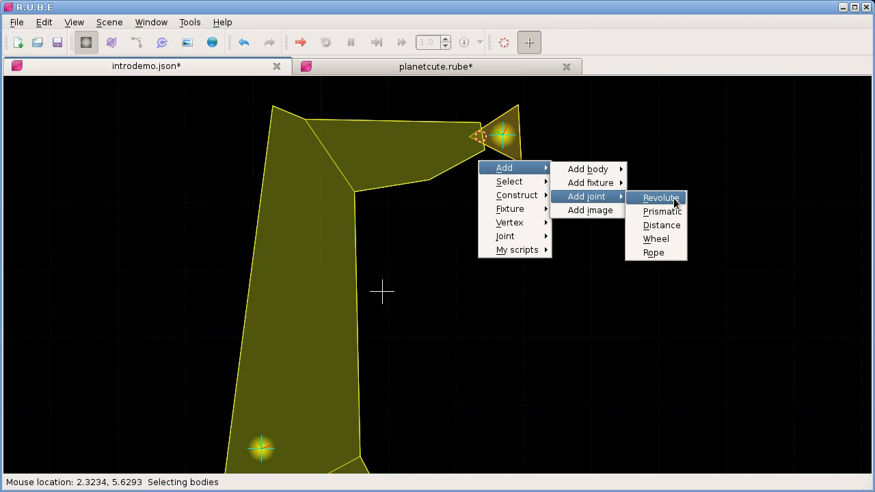
left_click(672, 199)
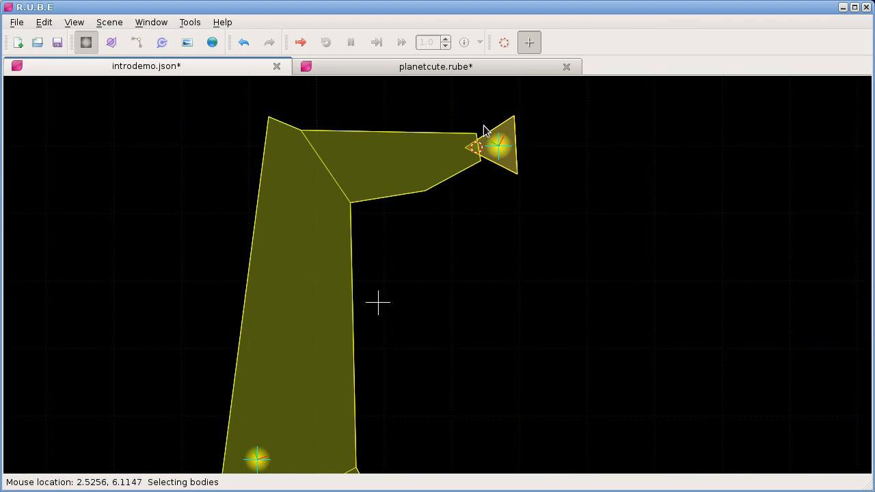
- Examine the revolute joint's connections and its properties, including connected bodies, anchors, limit and motor settings
scroll(479, 123, "up", 3)
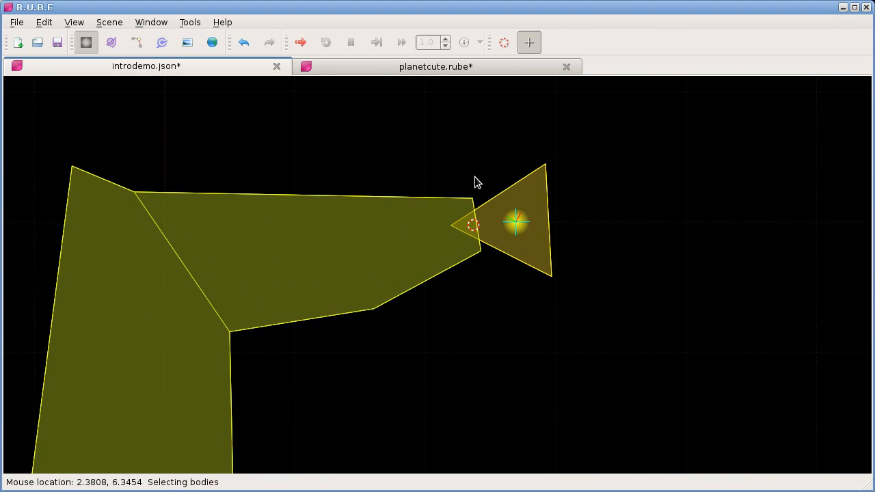
key("j")
scroll(474, 228, "down", 2)
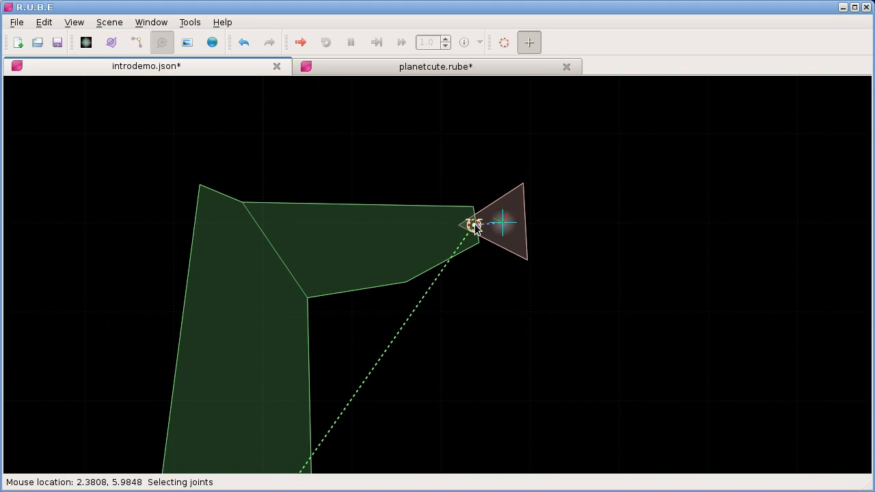
scroll(484, 276, "down", 2)
right_click_drag(483, 276, 453, 183)
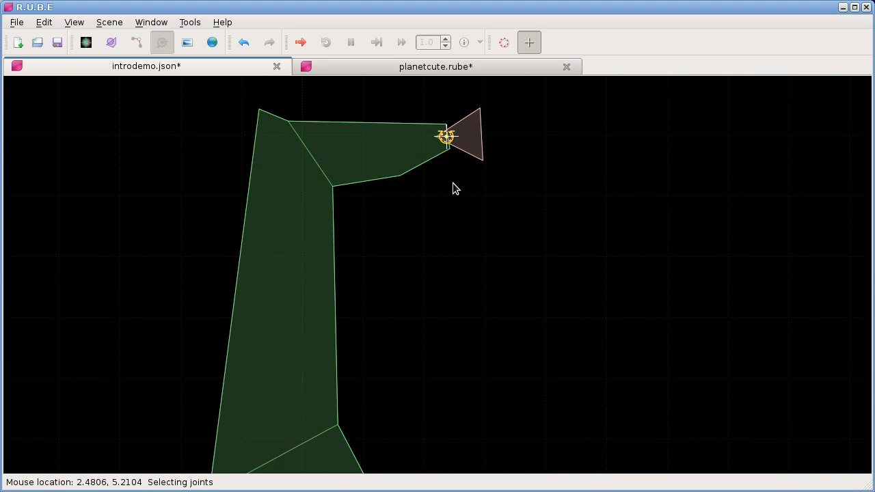
key("F7")
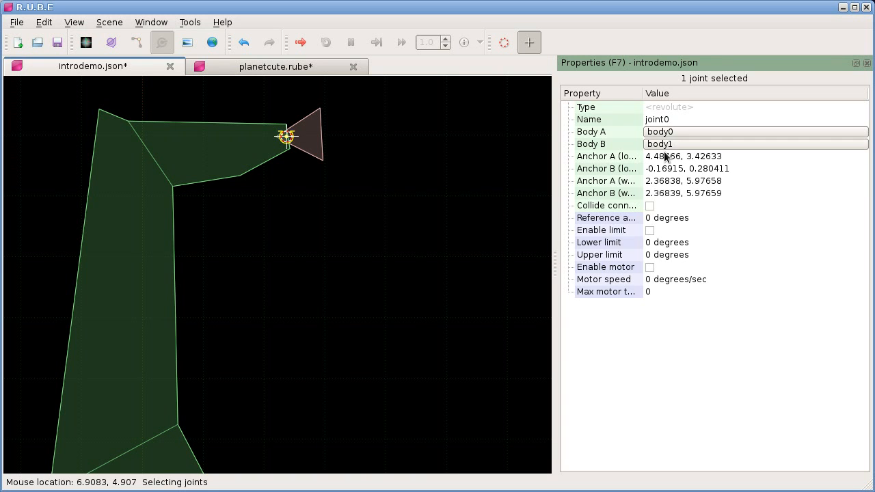
key("F7")
- Simulate the scene, pull on the hanging triangle to test the joint, and close the simulation
right_click_drag(584, 189, 522, 253)
scroll(487, 208, "up", 1)
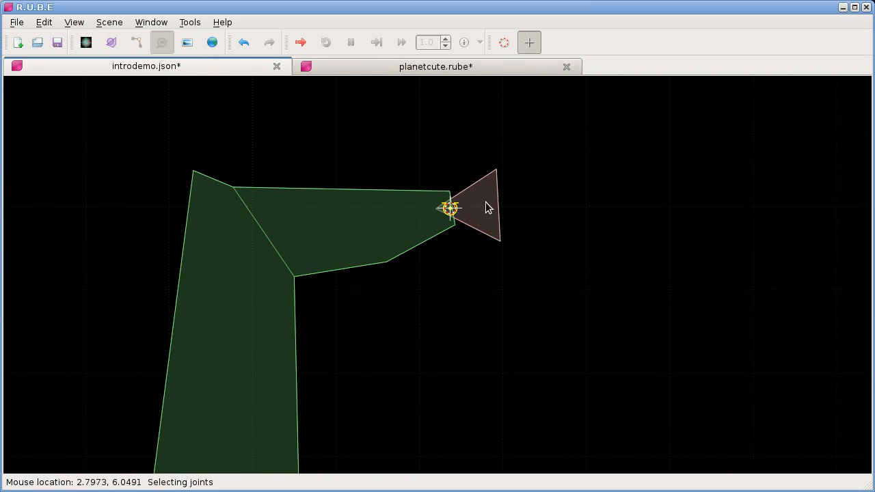
key("F5")
key("space")
scroll(725, 330, "up", 3)
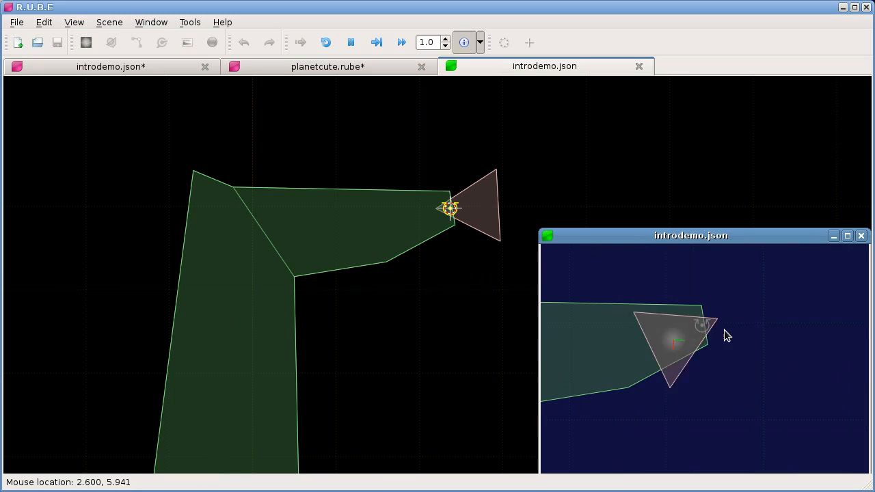
left_click_drag(729, 353, 722, 399)
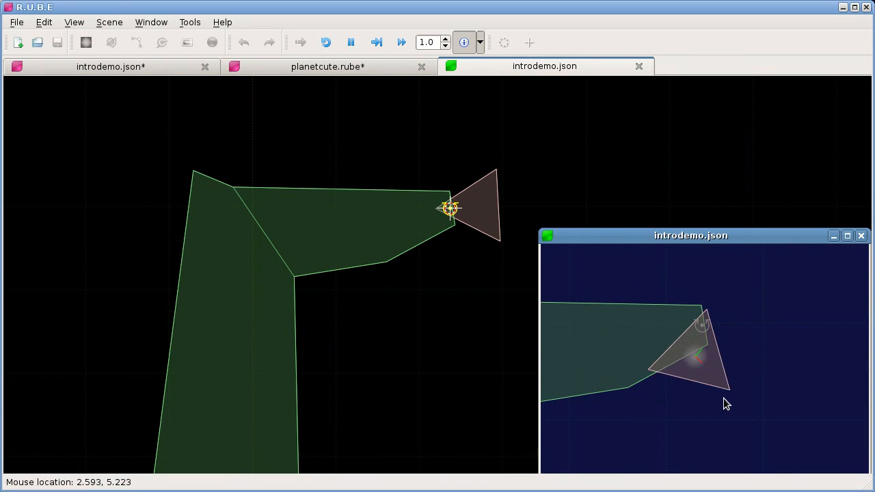
left_click(861, 236)
- Insert a vertex midway along the triangle's outer edge and move it outward to the right to form a diamond
right_click_drag(564, 229, 418, 252)
scroll(415, 258, "up", 3)
scroll(424, 268, "down", 3)
scroll(415, 252, "up", 2)
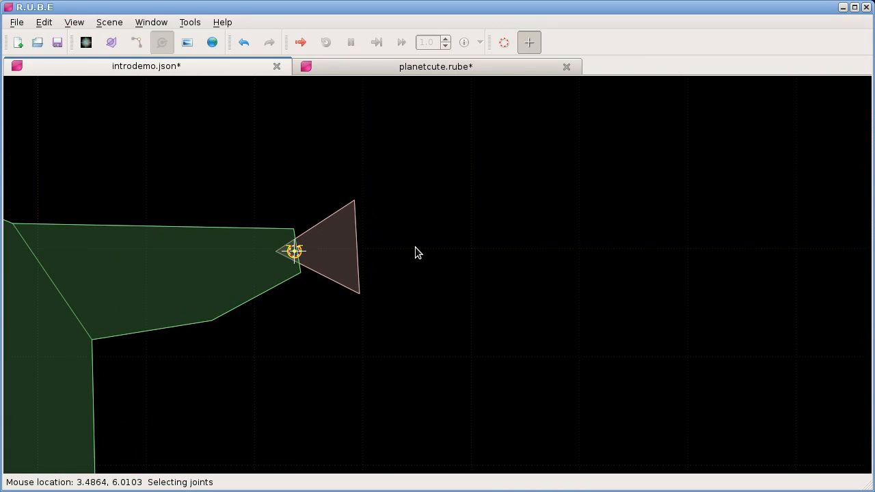
right_click_drag(362, 252, 372, 257)
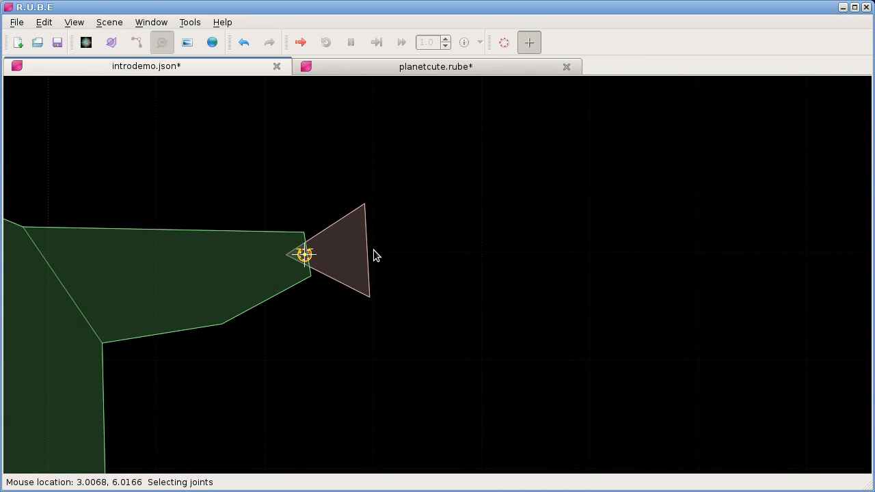
key("v")
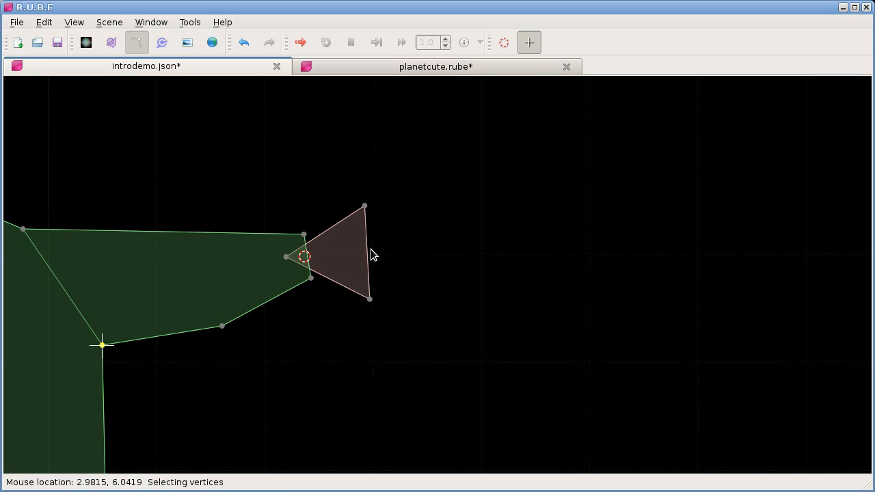
left_click(367, 255, "ctrl")
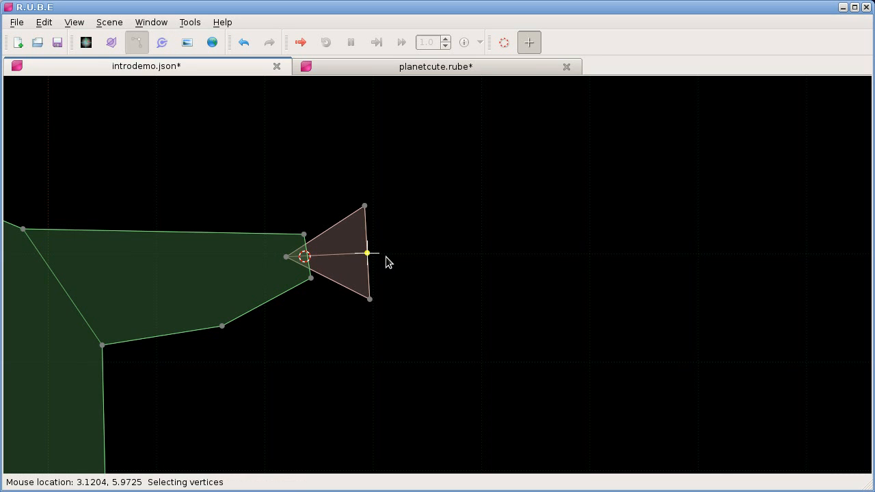
key("g")
left_click(478, 268)
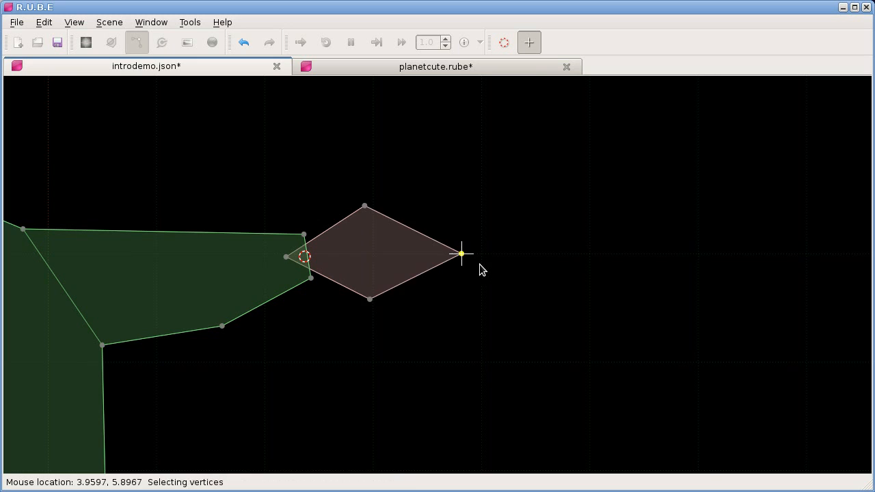
right_click_drag(433, 229, 430, 235)
key("g")
left_click(471, 250)
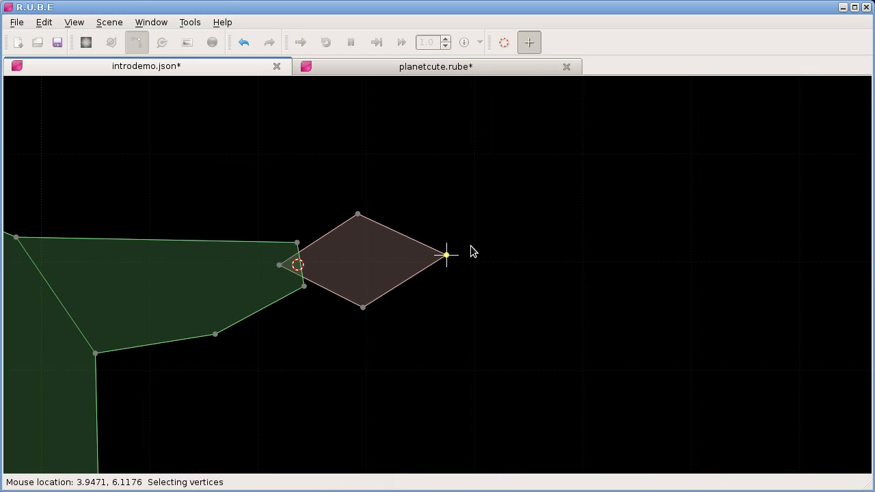
- Duplicate the diamond body and place the copy about 1.29 units to the right so the two tips overlap
scroll(450, 235, "up", 2)
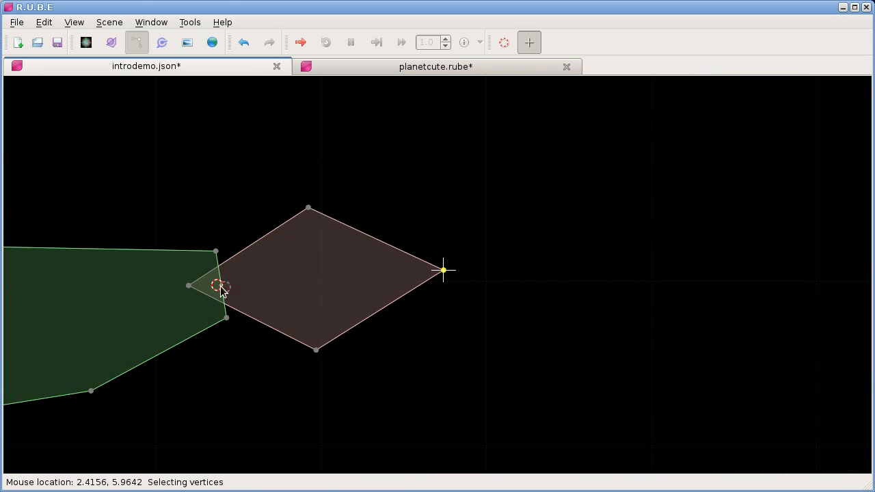
key("c")
key("Escape")
key("Tab")
left_click(271, 283)
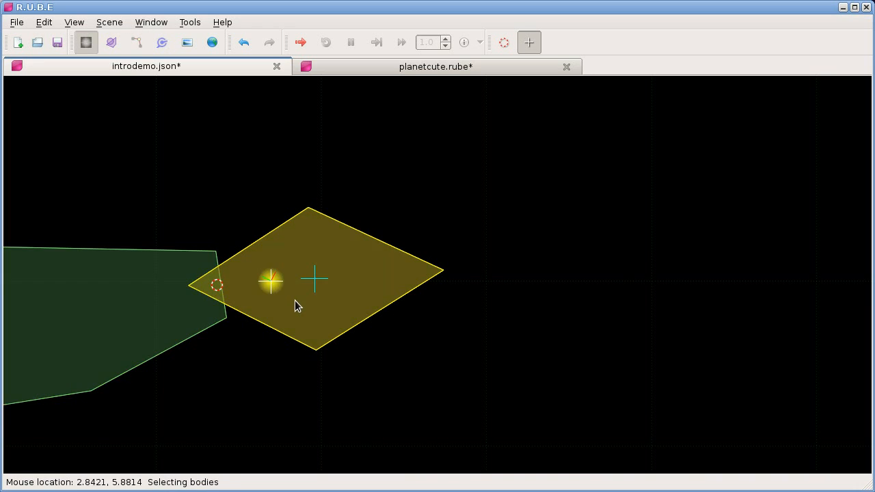
key("g")
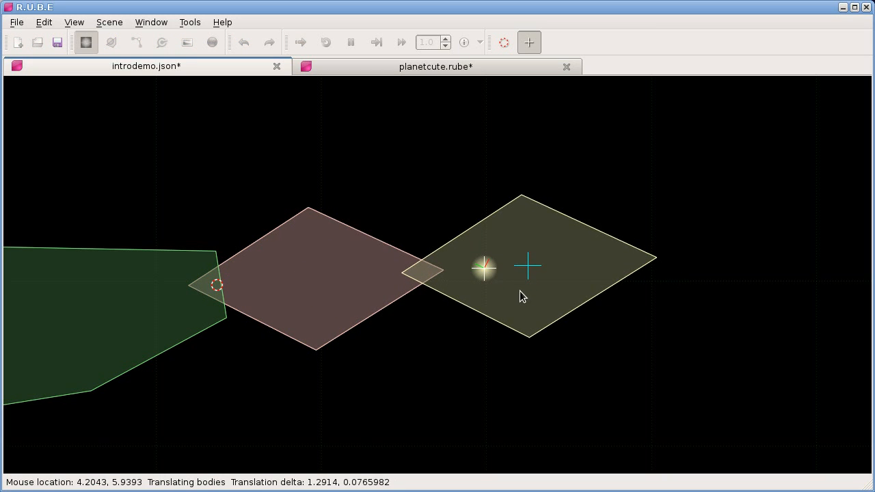
left_click(520, 291)
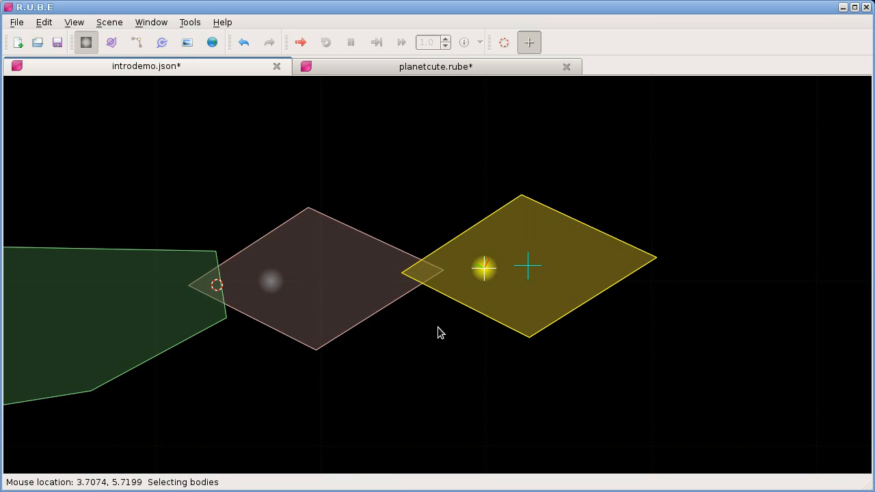
- Add a revolute joint between the two diamond bodies, positioned where their tips overlap
key("j")
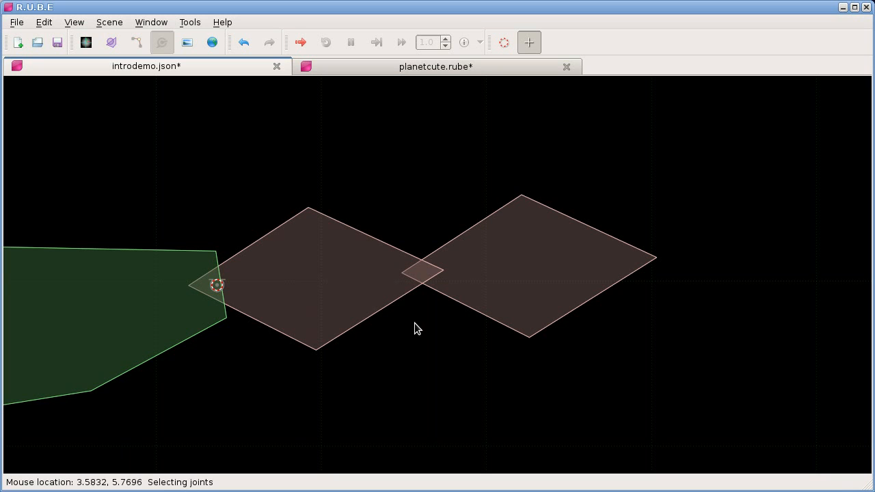
left_click(424, 278)
key("b")
left_click(276, 283)
left_click(471, 294, "shift")
right_click(419, 326)
mouse_move(453, 329)
mouse_move(535, 334)
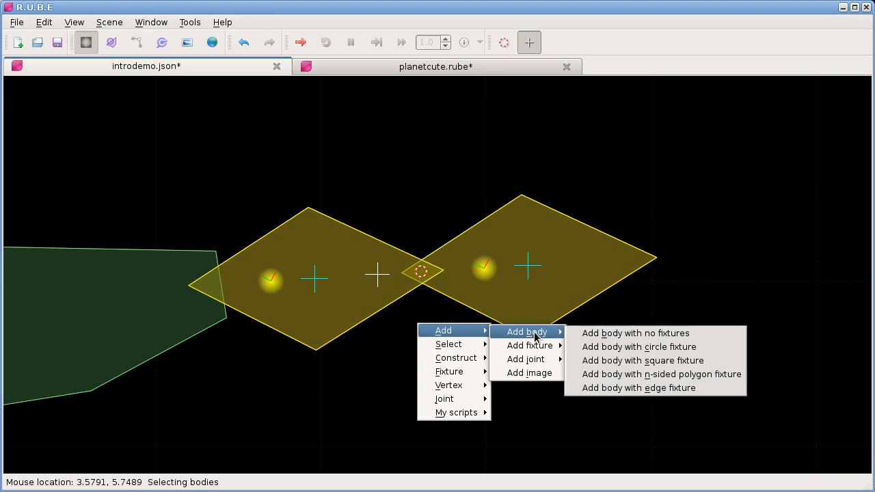
mouse_move(545, 360)
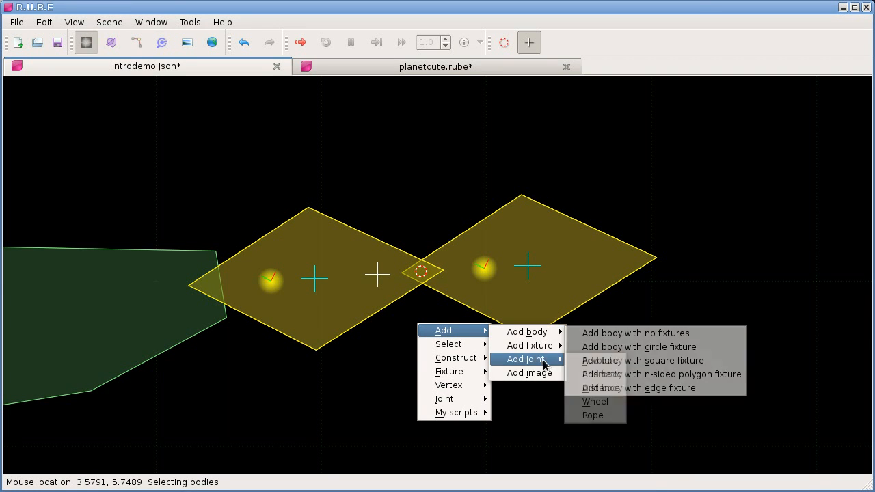
left_click(582, 366)
- Simulate the scene and pull on the lower diamond to test the two-link chain hanging from the arm
left_click(301, 43)
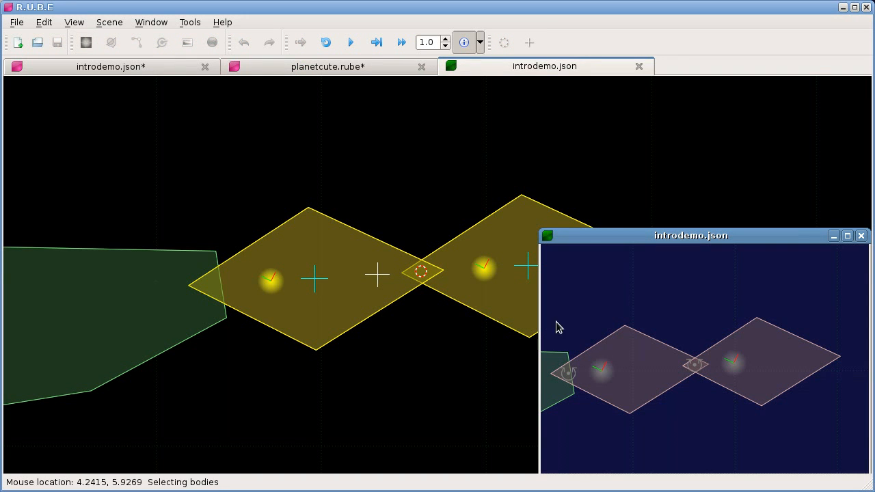
right_click_drag(609, 366, 659, 263)
scroll(657, 345, "down", 3)
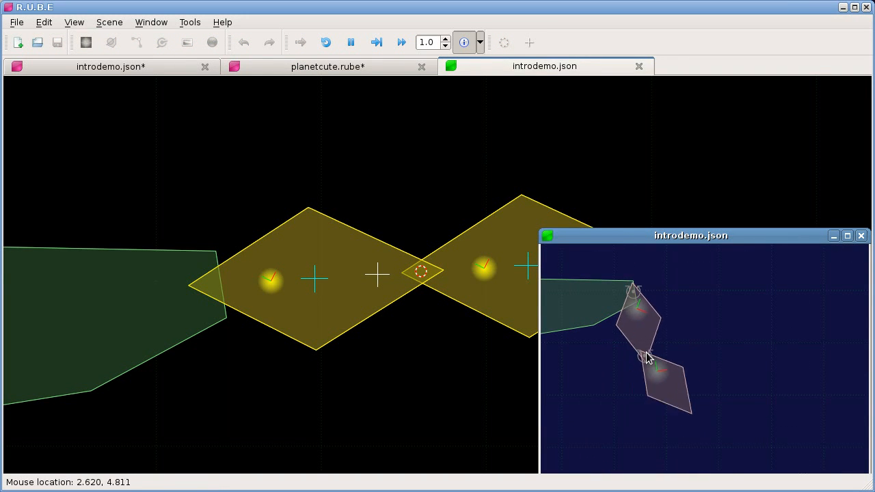
left_click_drag(684, 378, 719, 390)
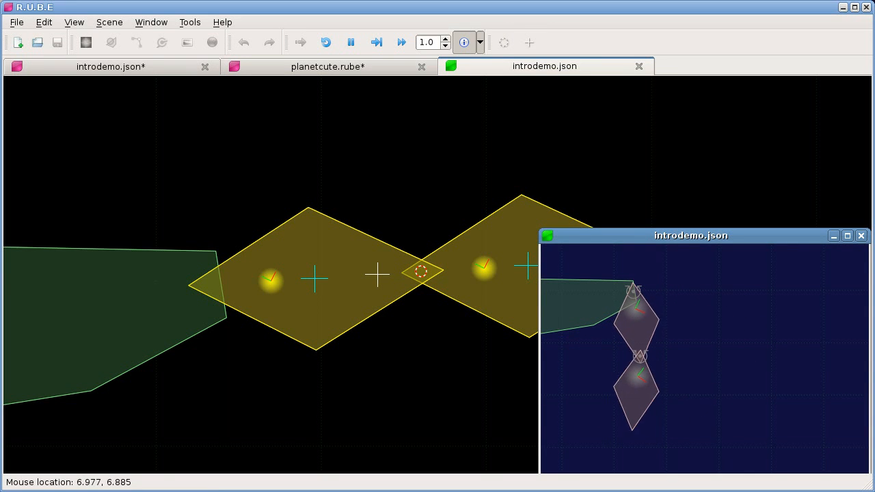
- Close the two-link chain simulation and return to the two diamond bodies in the introdemo.json scene
left_click(862, 235)
scroll(555, 301, "down", 2)
right_click_drag(624, 338, 519, 319)
scroll(518, 320, "down", 2)
scroll(448, 325, "up", 3)
right_click_drag(420, 326, 389, 324)
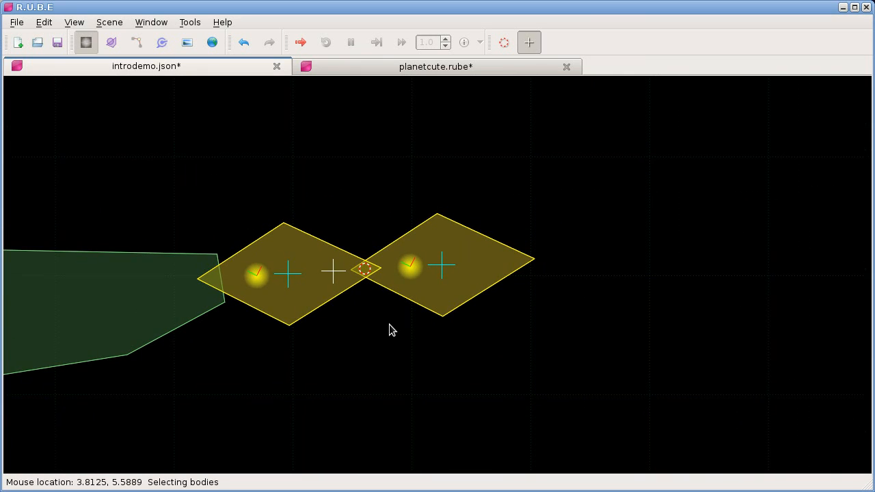
- Make a chain from the two diamond bodies and the revolute joint between them, adding 8 bodies
left_click(253, 271)
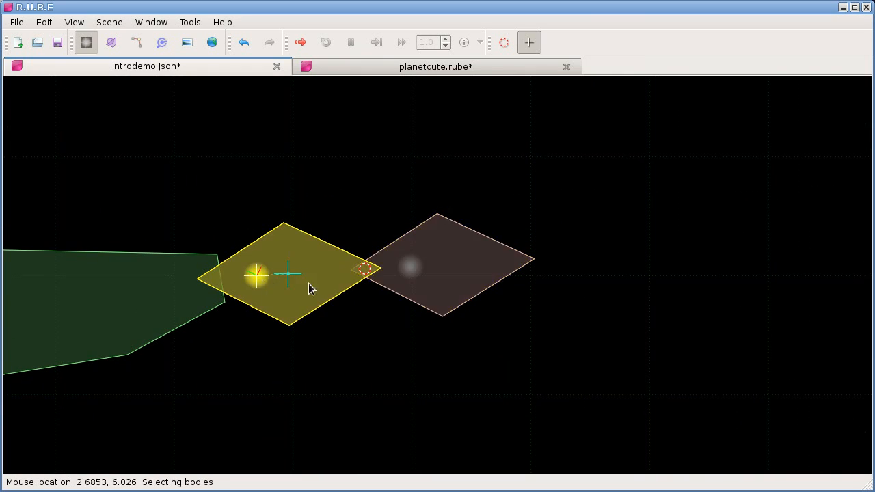
left_click(412, 269, "shift")
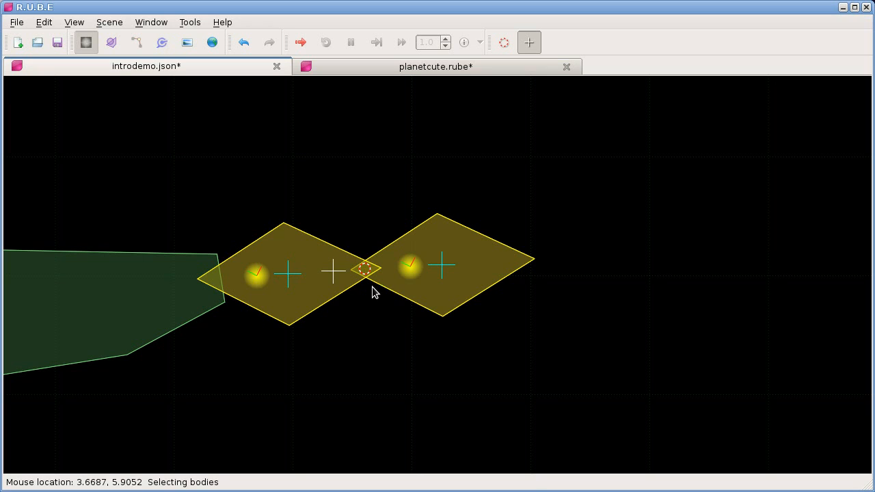
key("j")
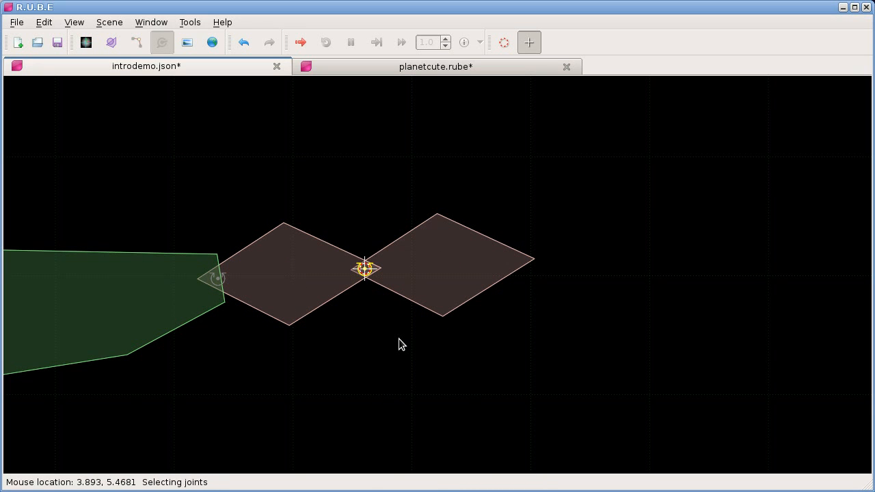
scroll(406, 355, "down", 1)
right_click_drag(397, 354, 299, 281)
right_click(259, 243)
mouse_move(308, 280)
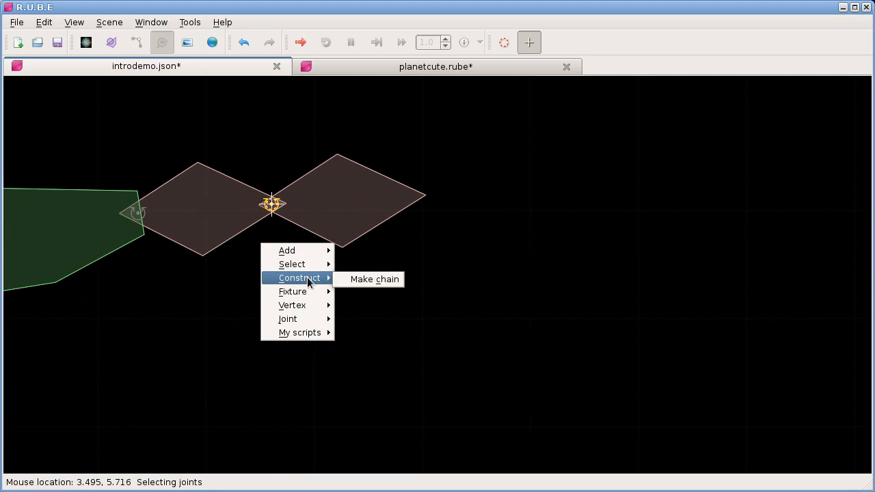
left_click(380, 280)
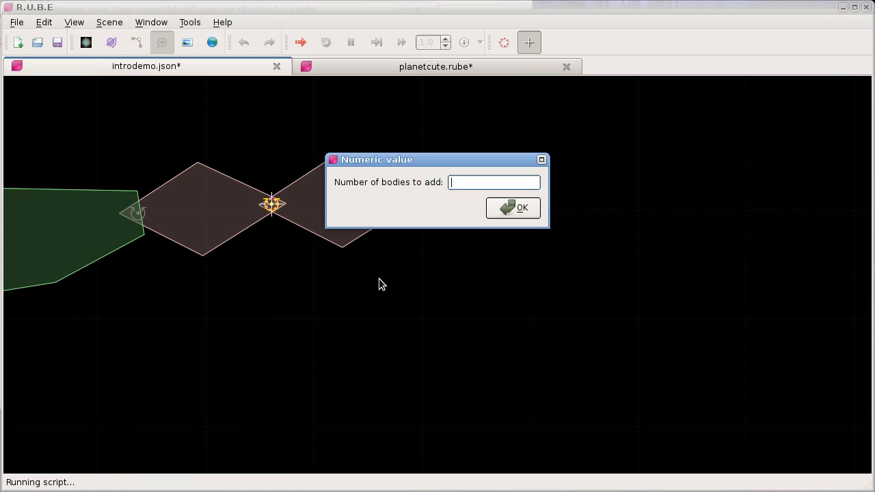
type("8")
key("Return")
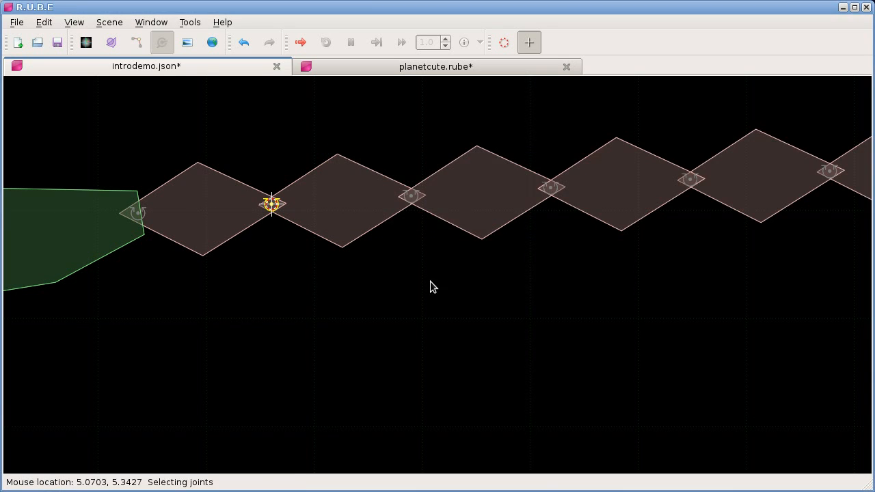
- Look over the full chain beside the tower and the commands available for adding, selecting and constructing scene items
scroll(383, 336, "down", 2)
scroll(383, 336, "down", 2)
right_click_drag(372, 347, 408, 251)
scroll(409, 260, "down", 1)
right_click(322, 262)
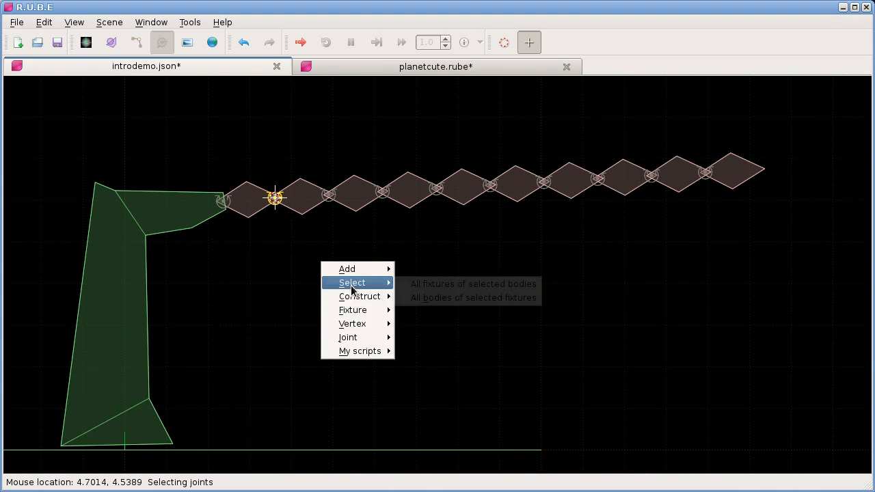
mouse_move(381, 275)
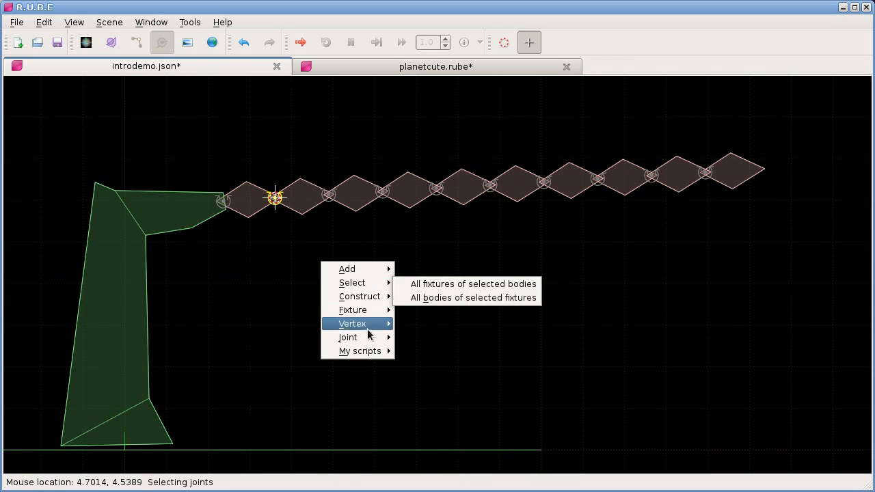
mouse_move(357, 351)
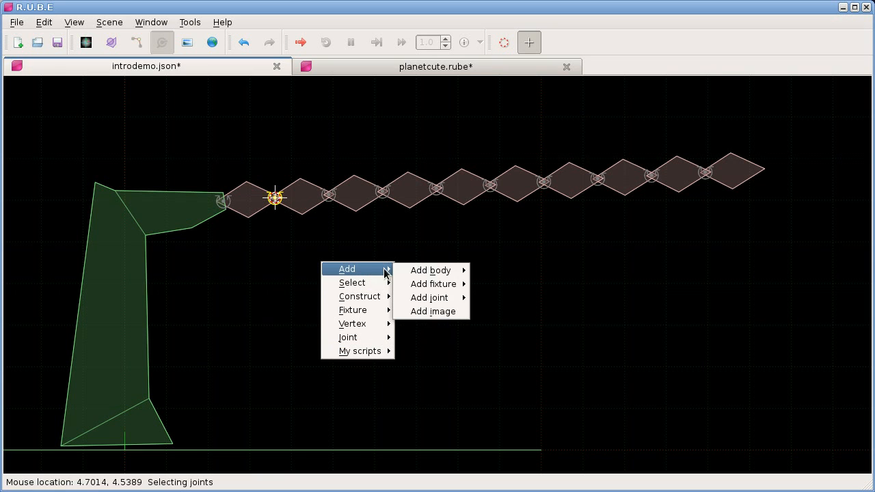
left_click(405, 241)
mouse_move(435, 243)
right_mouse_down()
mouse_move(423, 231)
mouse_move(437, 233)
right_mouse_up()
scroll(424, 231, "up", 1)
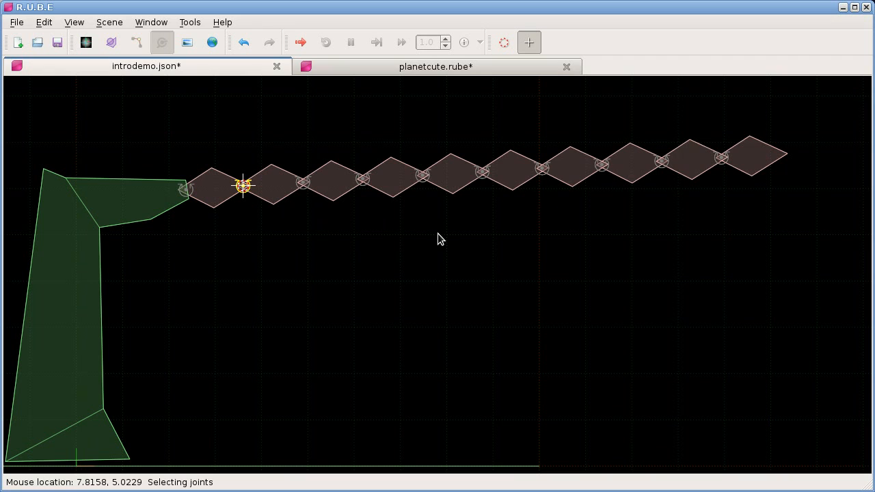
- Undo and redo the chain construction, and simulate the scene to watch the long chain fall from the arm
key("ctrl+z")
key("ctrl+y")
key("F5")
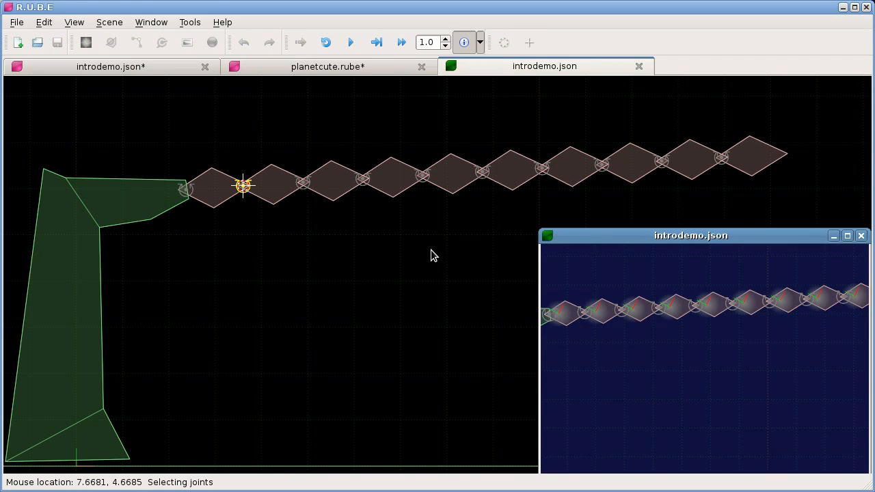
left_click_drag(604, 241, 375, 134)
key("space")
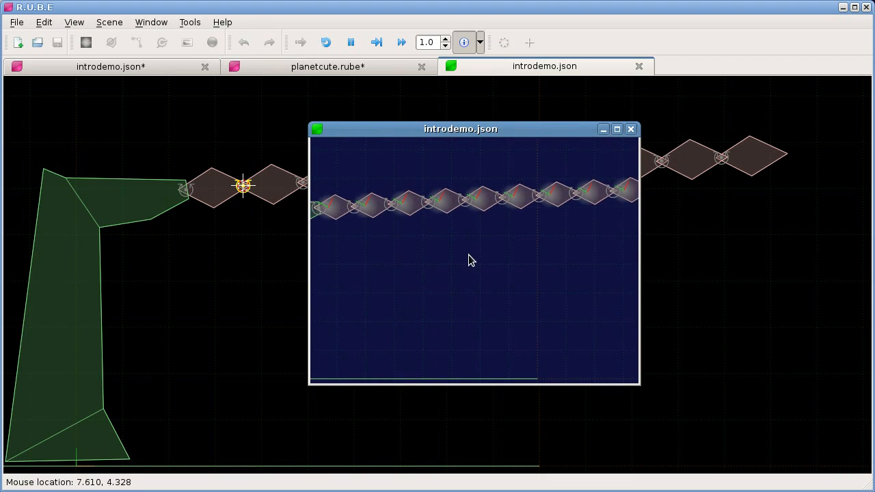
mouse_move(524, 313)
left_mouse_down()
mouse_move(494, 217)
mouse_move(509, 262)
mouse_move(557, 273)
mouse_move(485, 269)
mouse_move(512, 267)
mouse_move(487, 247)
mouse_move(520, 285)
left_mouse_up()
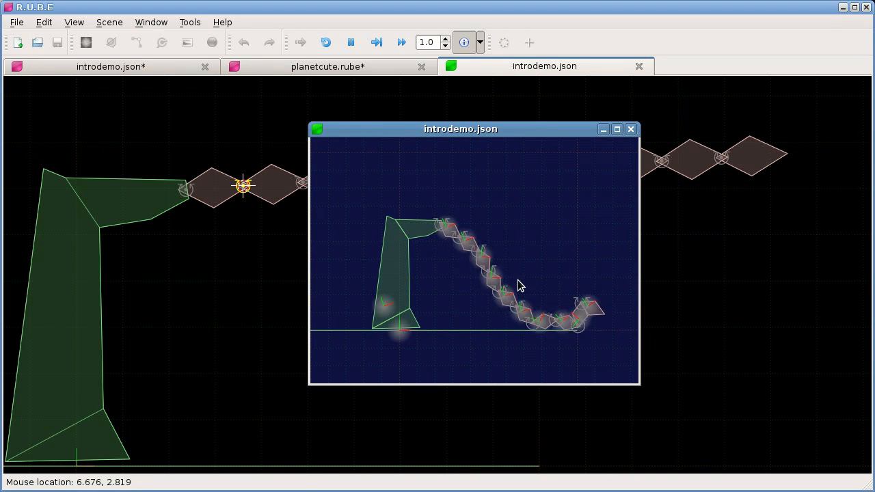
left_click(633, 130)
- Duplicate the tower with its whole chain above and to the left of the original, and scale the copy down slightly
scroll(422, 291, "down", 3)
right_click_drag(422, 292, 539, 298)
scroll(590, 297, "down", 1)
mouse_move(383, 295)
left_mouse_down()
mouse_move(375, 298)
mouse_move(388, 306)
left_mouse_up()
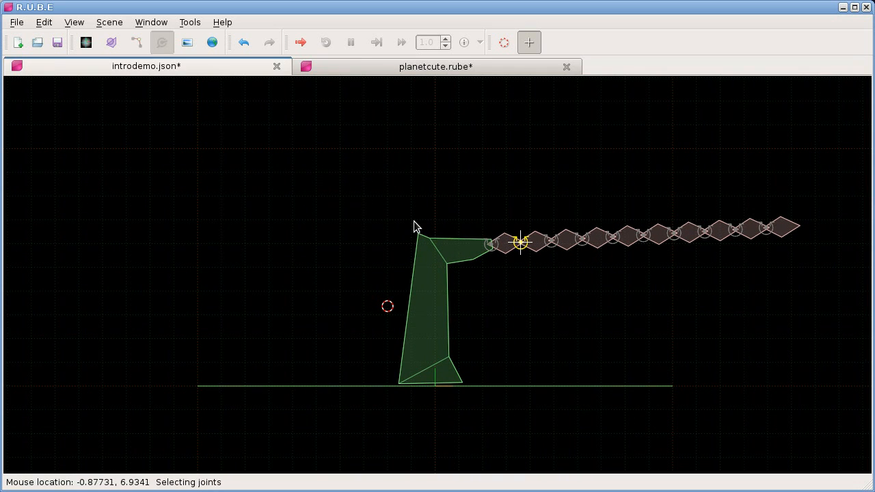
key("b")
left_click_drag(400, 203, 826, 369)
middle_click_drag(595, 323, 616, 320)
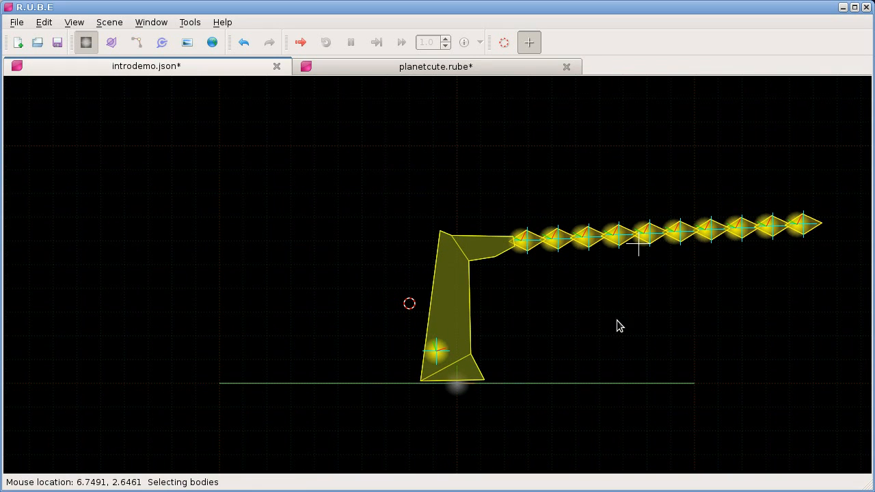
key("g")
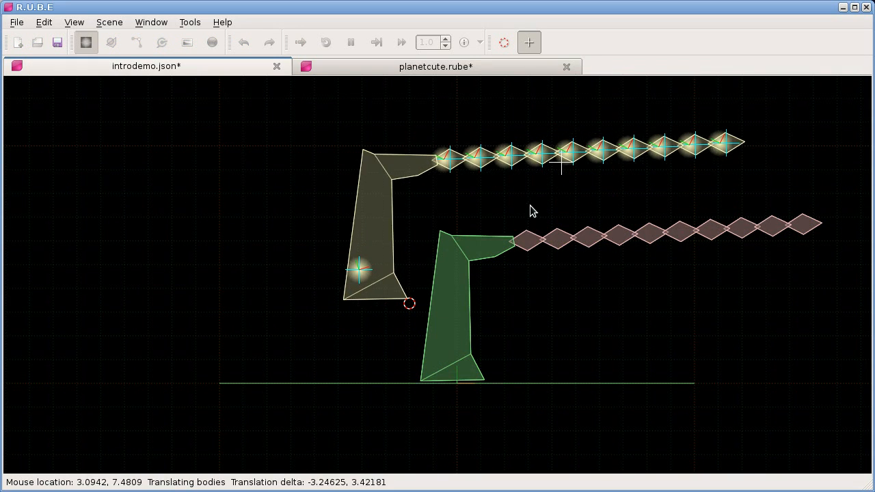
left_click(518, 210)
key("s")
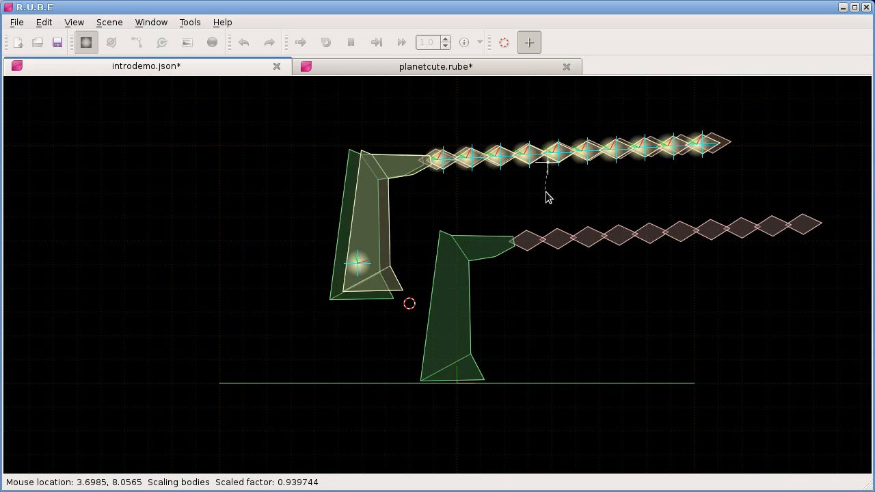
left_click(548, 194)
- Try rotating the copied tower and chain slightly clockwise about the selection's centre, and undo the rotation
key("r")
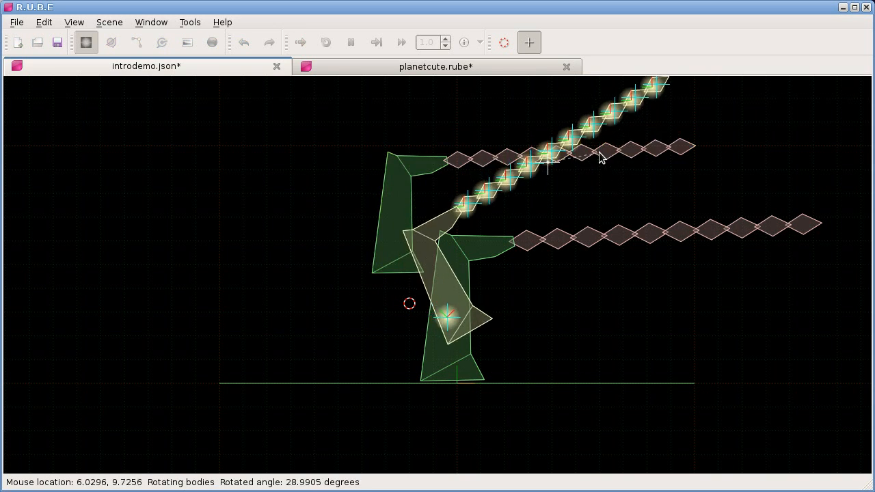
left_click(613, 182)
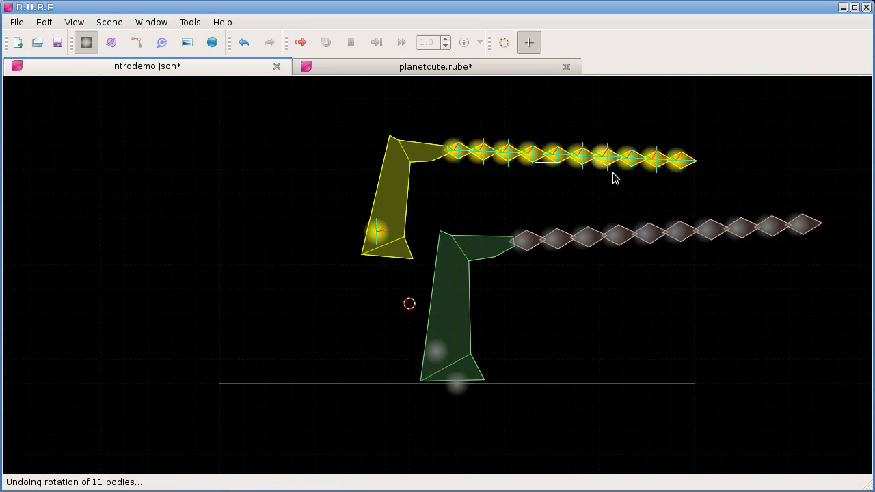
right_click_drag(500, 197, 570, 203)
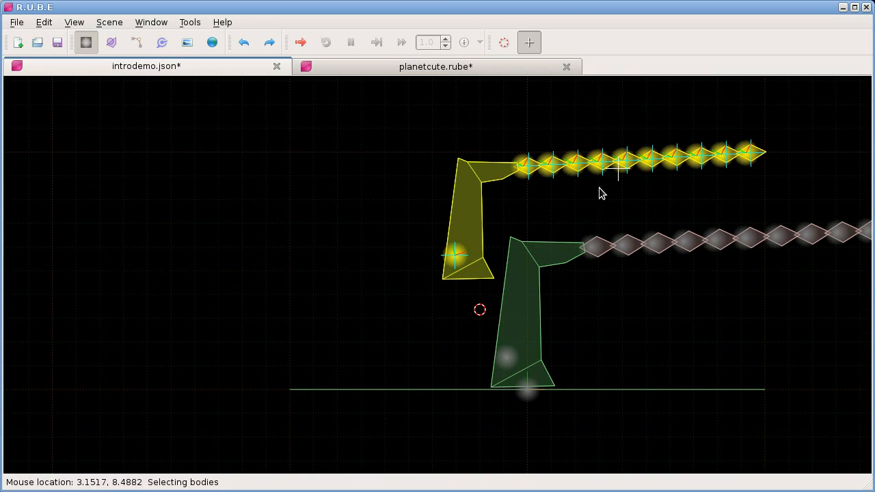
- Move the copied tower and chain to the right and slightly up, above the original tower
key("t")
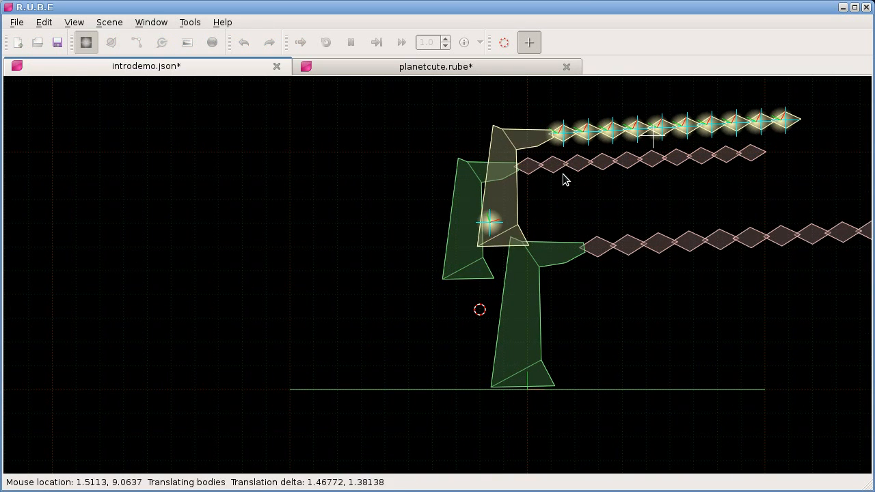
left_click(572, 192)
right_click_drag(573, 196, 550, 205)
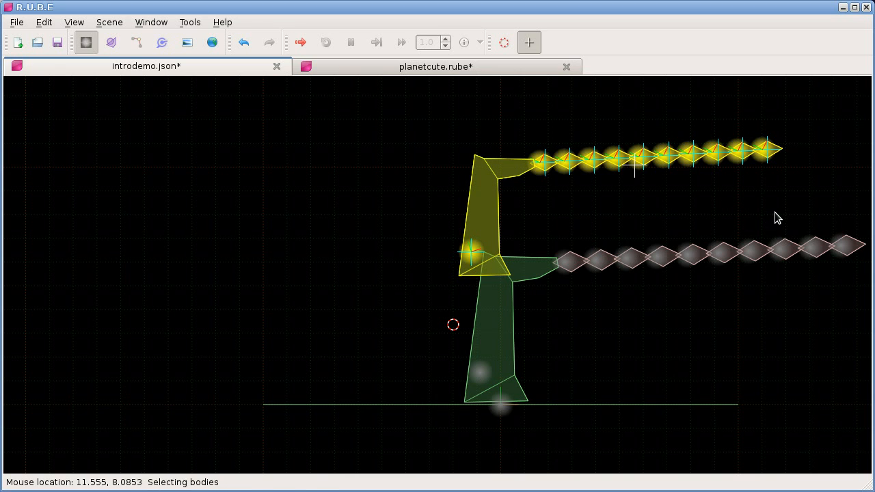
- Mirror the copied tower and chain horizontally about the cursor, and lower them to just above the ground beside the original tower
key("s")
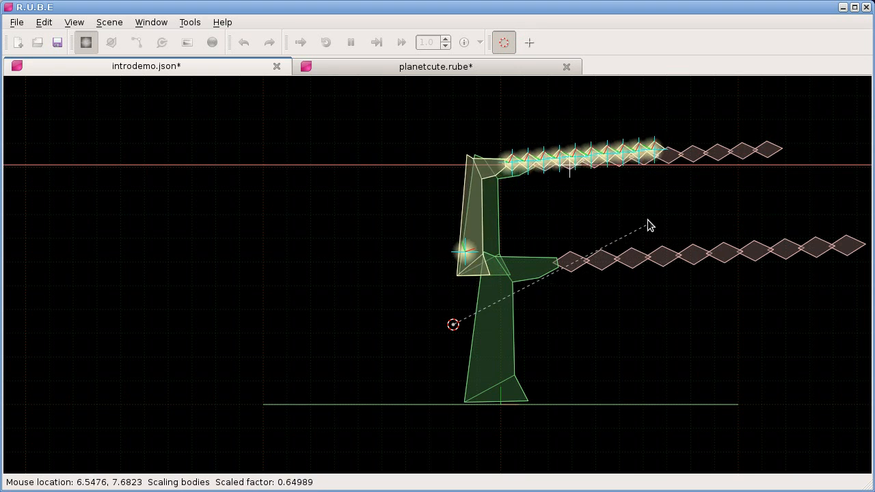
left_click(135, 201)
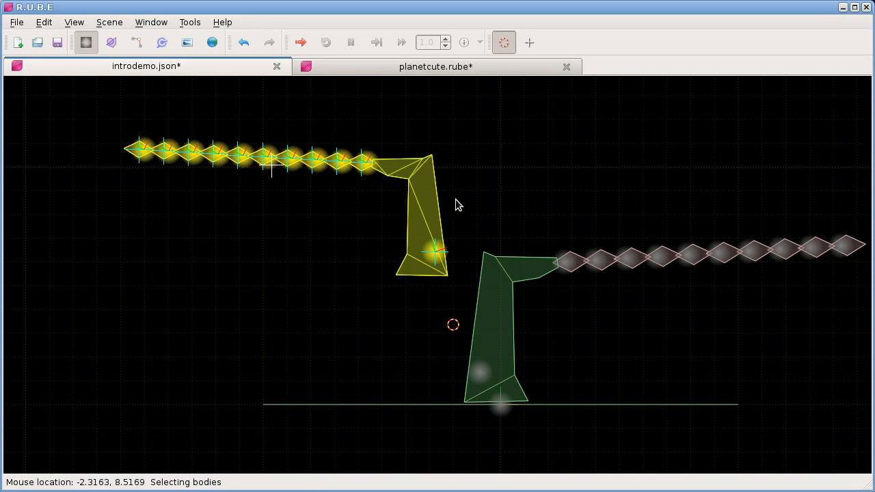
key("shift+d")
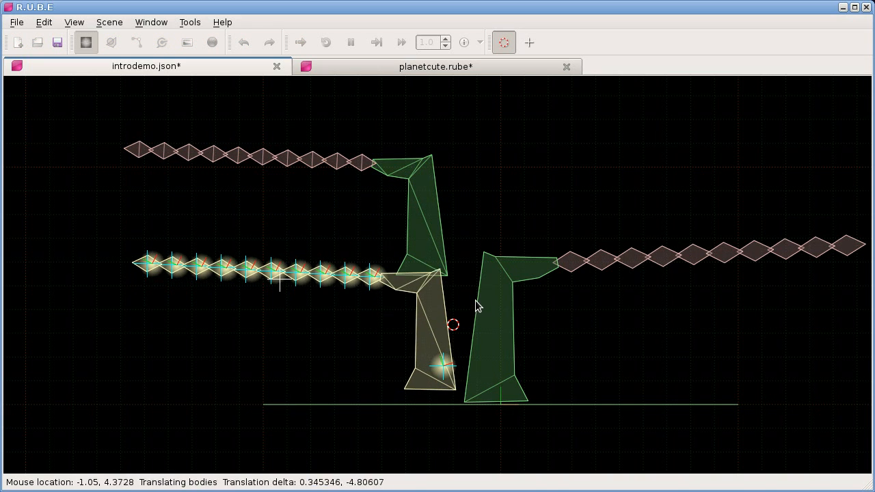
left_click(477, 305)
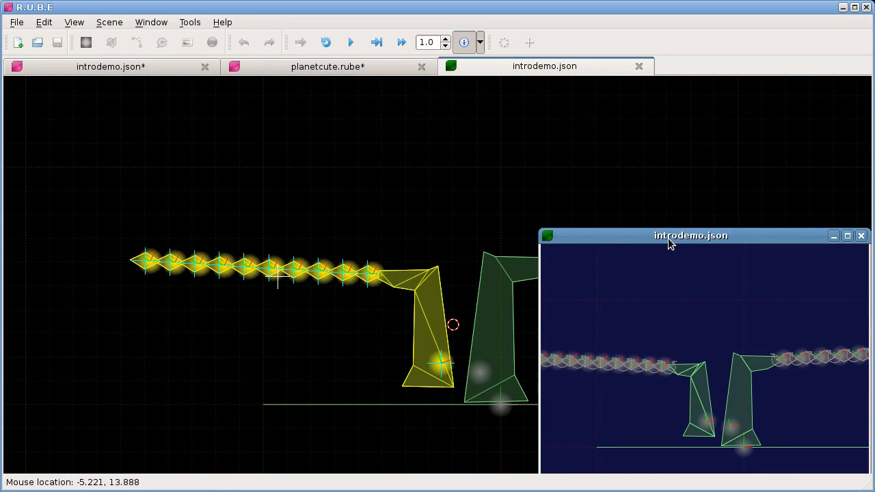
- Simulate the scene with both towers in a maximized view, and pull on the mirrored tower's chain
double_click(670, 240)
scroll(441, 301, "up", 4)
scroll(438, 299, "down", 3)
scroll(437, 299, "up", 2)
scroll(427, 308, "down", 3)
scroll(427, 309, "down", 1)
key("space")
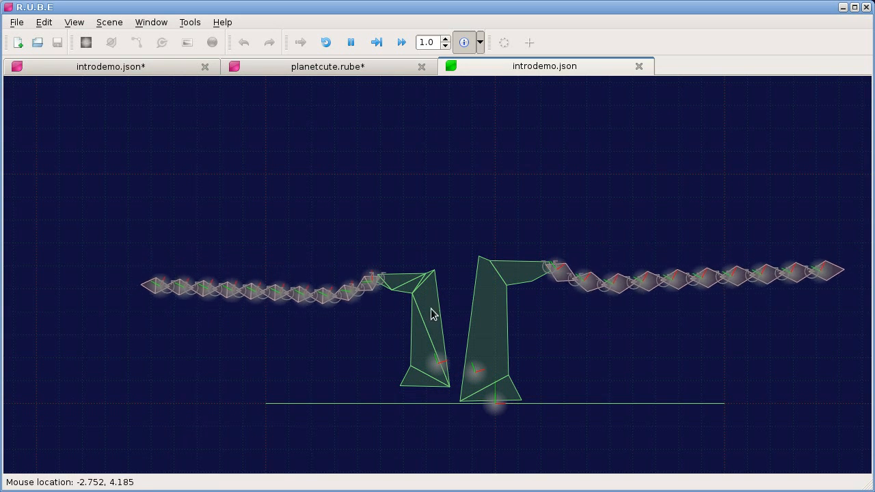
left_click_drag(289, 397, 305, 337)
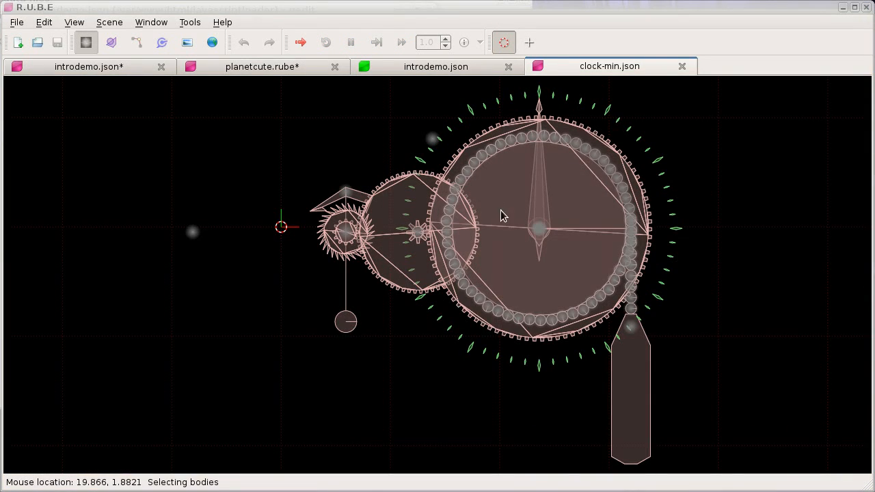
- Simulate the clock-min.json scene in a maximized view and examine its gears, escapement, pendulum and clock hands up close
right_click_drag(516, 206, 471, 222)
key("ctrl+r")
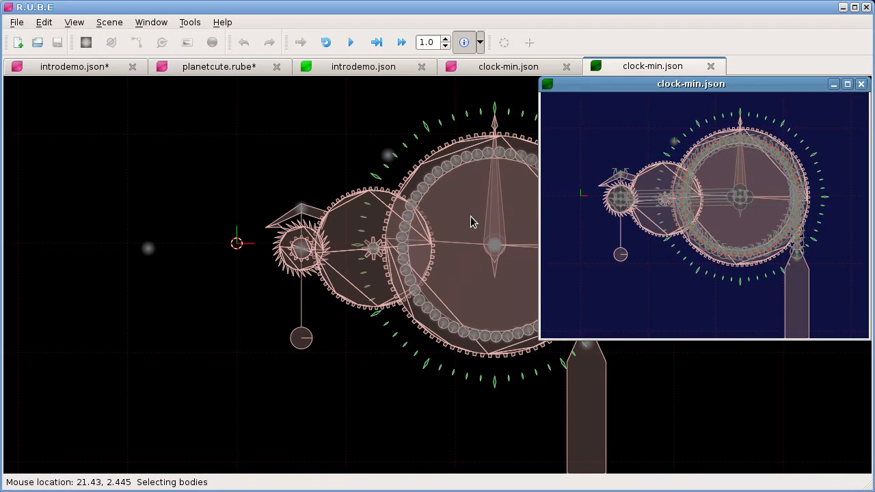
double_click(699, 84)
key("space")
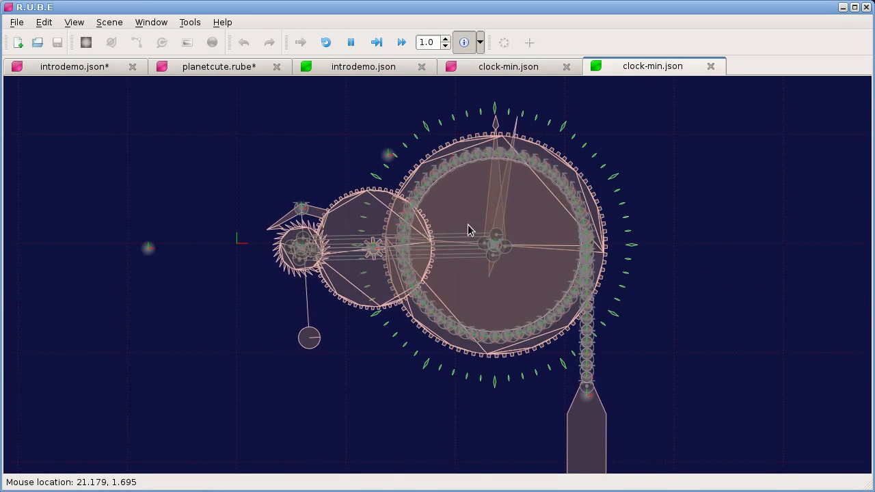
scroll(468, 224, "up", 3)
right_click_drag(420, 237, 531, 252)
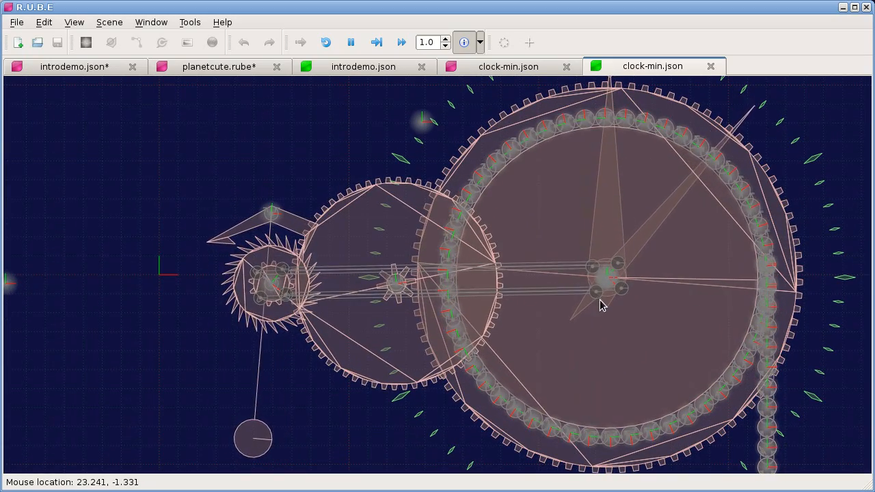
scroll(391, 275, "up", 5)
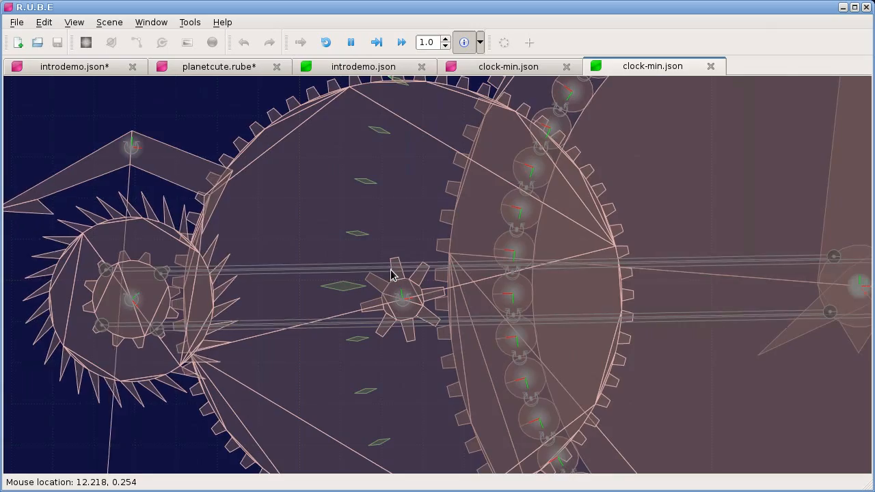
scroll(504, 287, "down", 3)
scroll(492, 277, "down", 2)
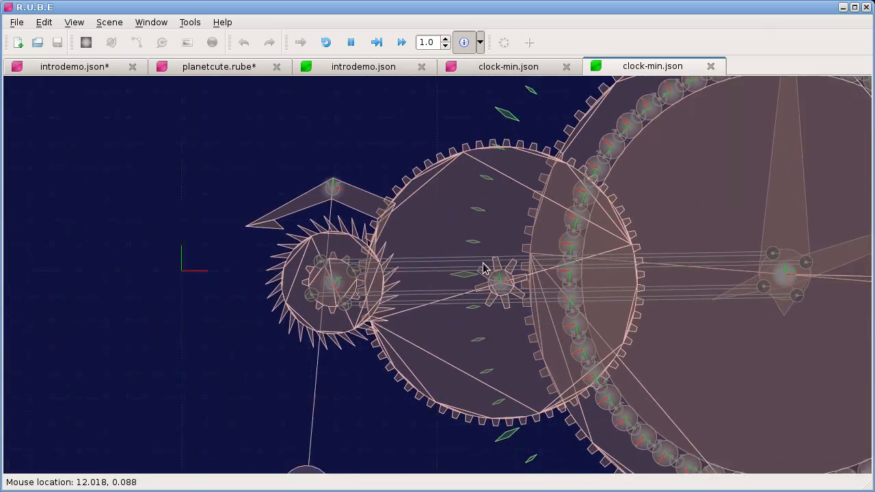
right_click_drag(476, 263, 433, 243)
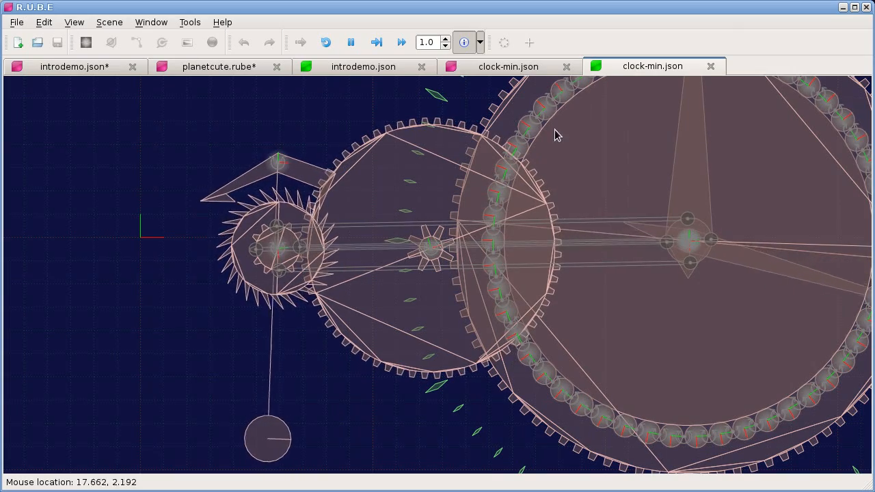
- Close both clock-min.json scenes and delete the two towers with their chains from introdemo.json, keeping the ground line
left_click(711, 66)
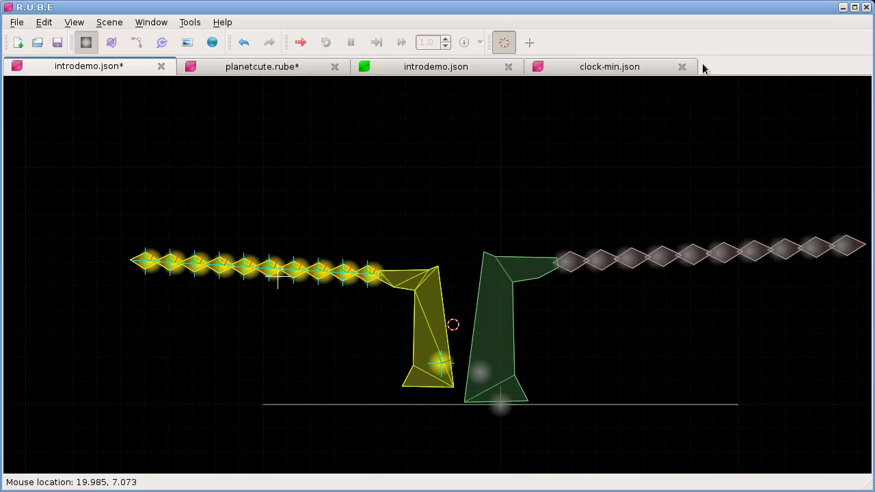
left_click(682, 66)
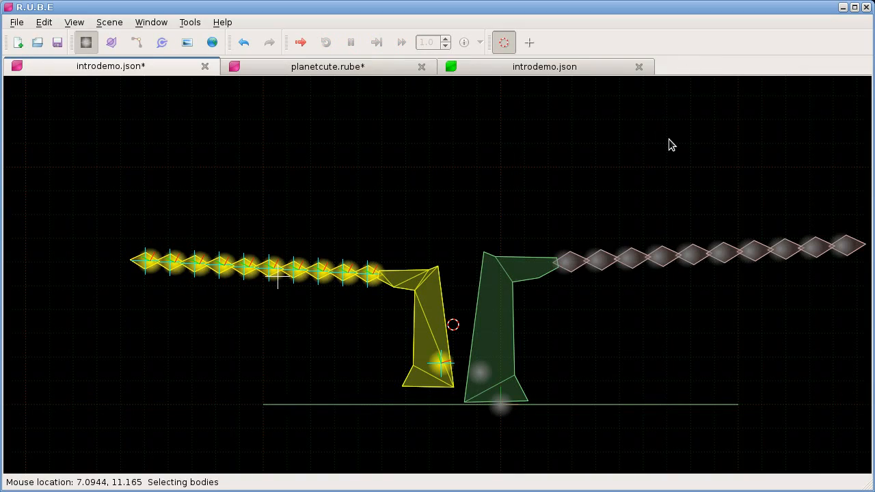
right_click_drag(669, 139, 634, 147)
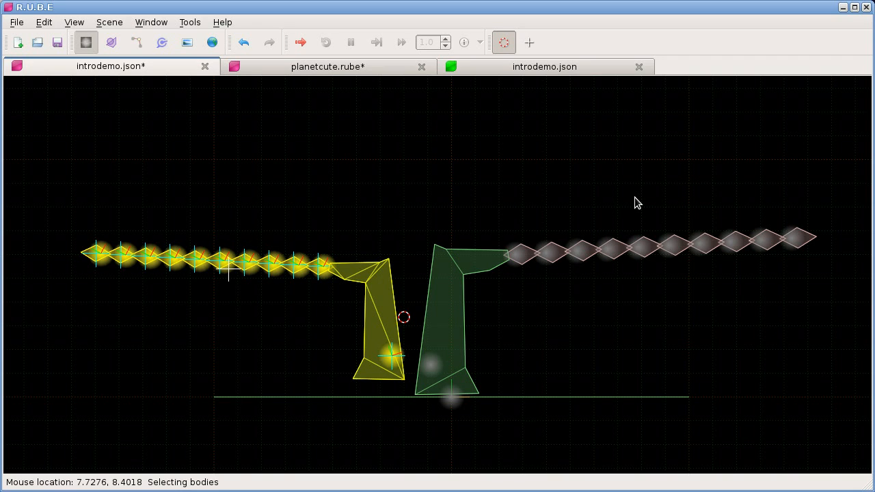
left_click_drag(70, 174, 825, 388)
key("Delete")
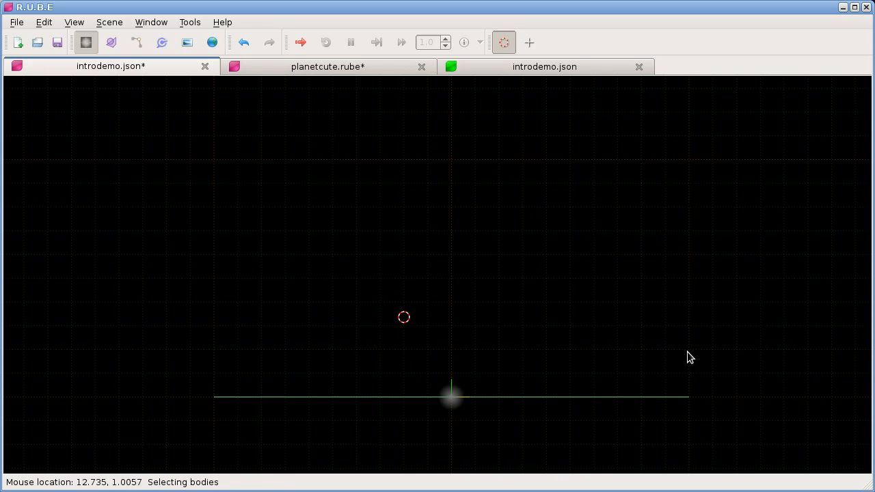
- Place the cursor above the middle of the ground and add mcclory.png from the planetcute folder to the scene
key("c")
left_click(451, 287)
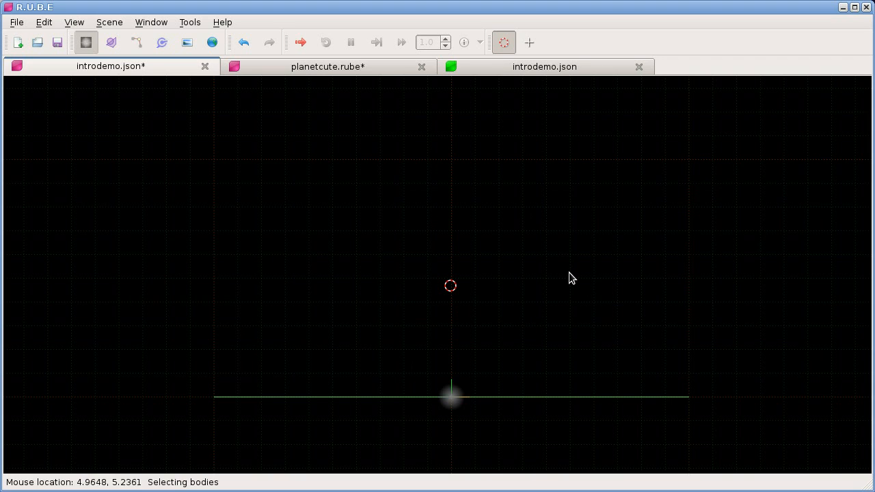
left_click(485, 491)
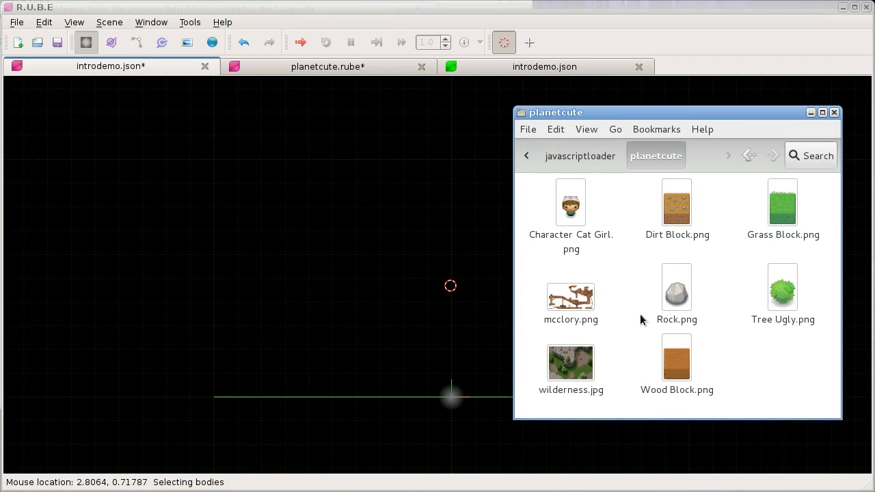
left_click_drag(578, 302, 387, 232)
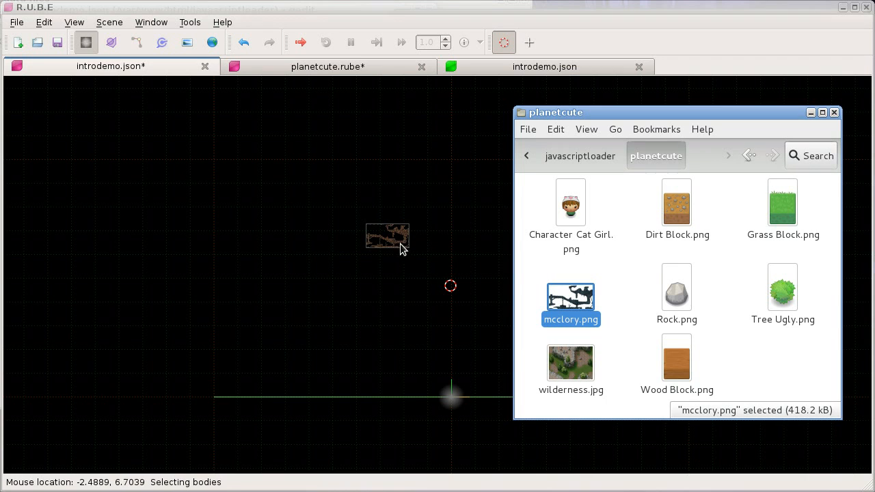
left_click(398, 248)
- Scale the mcclory.png image up until it is slightly wider than the ground line
key("i")
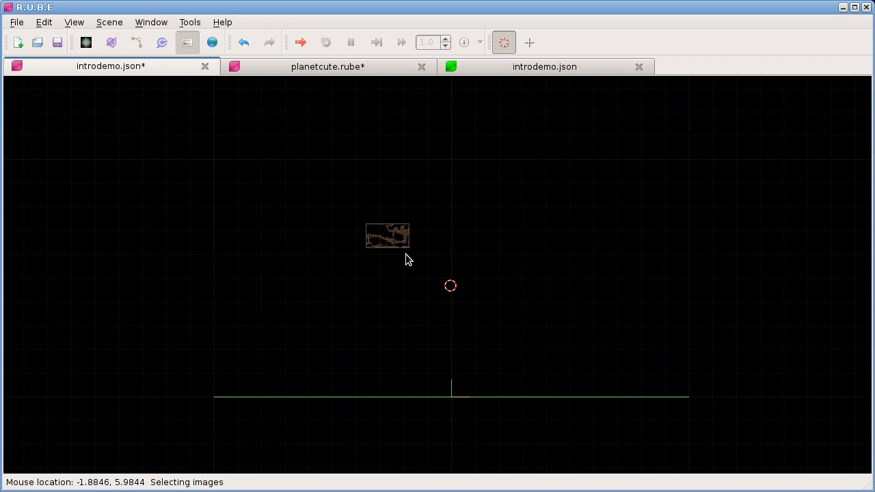
key("s")
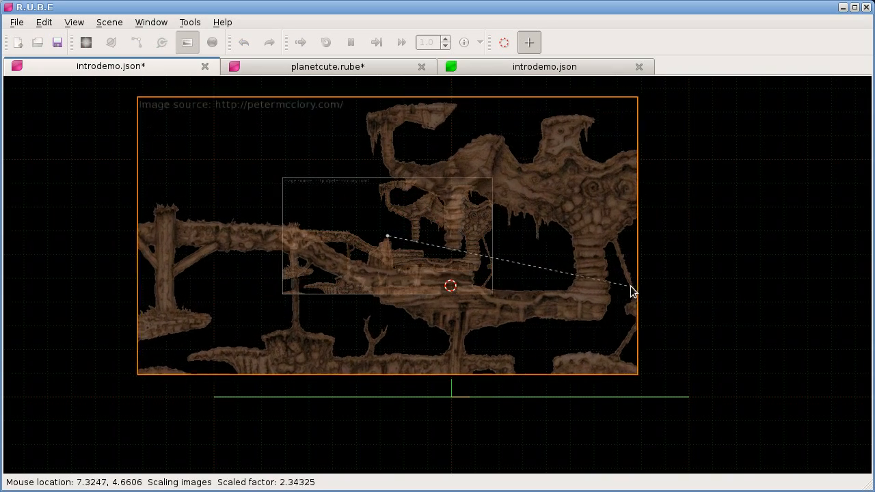
left_click(640, 292)
middle_click_drag(559, 208, 540, 238)
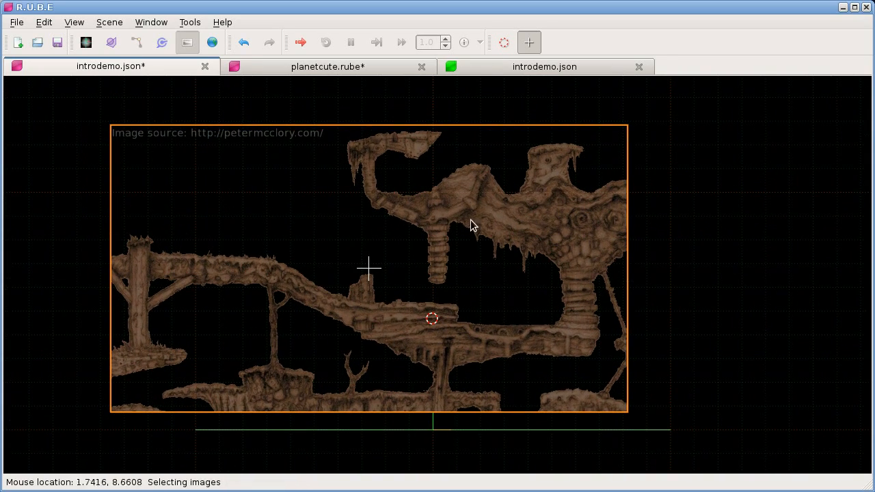
- Add a box body on the rock above the hanging column and move its upper vertices onto the rock outline
right_click(442, 208)
mouse_move(487, 227)
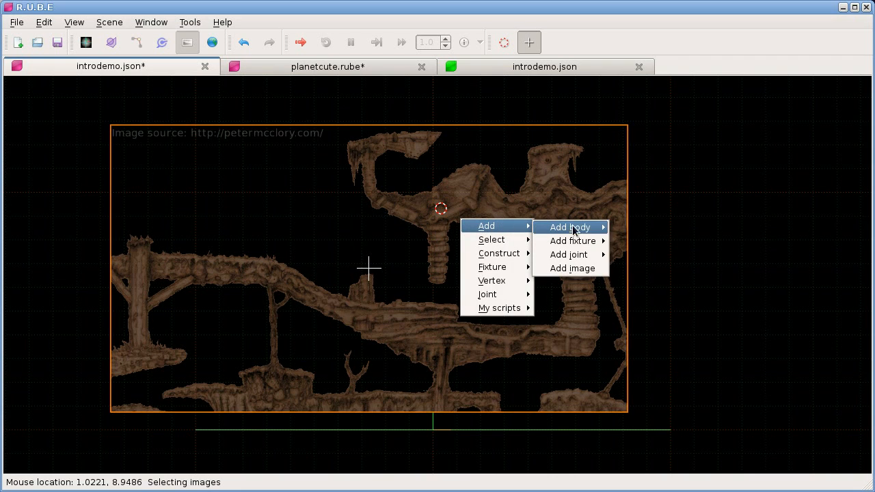
mouse_move(570, 227)
left_click(651, 257)
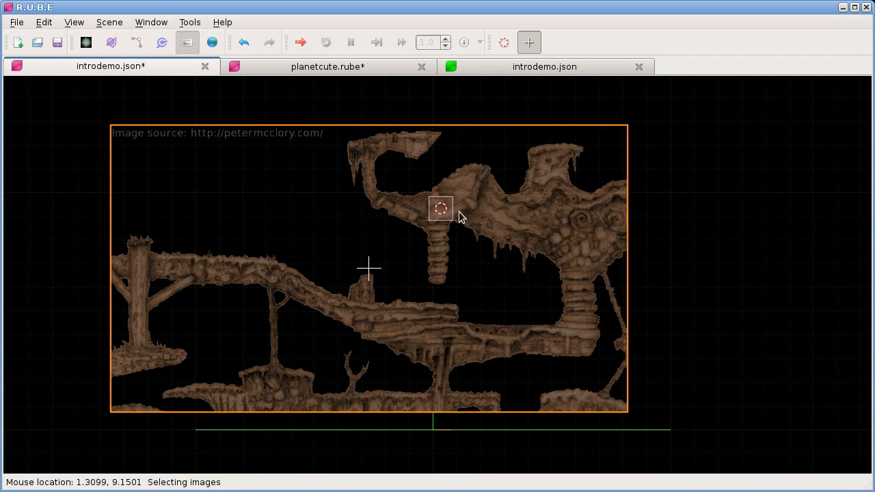
key("Tab")
left_click_drag(429, 197, 443, 184)
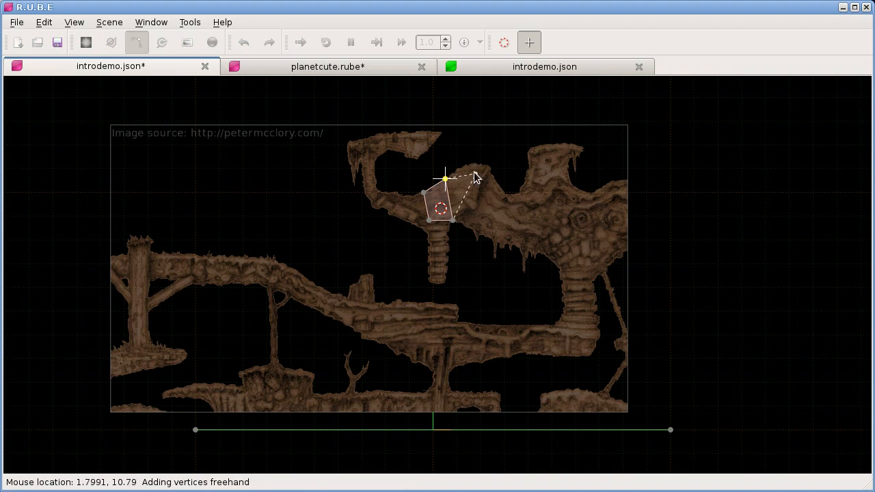
- Trace the rock's upper outline with freehand vertices, over the hump and pedestal to just beyond the image's right edge
left_click(468, 164)
left_click(496, 169)
left_click(505, 190)
left_click(523, 191)
left_click(532, 168)
left_click(529, 150)
left_click(583, 146)
left_click(566, 165)
left_click(570, 187)
left_click(591, 195)
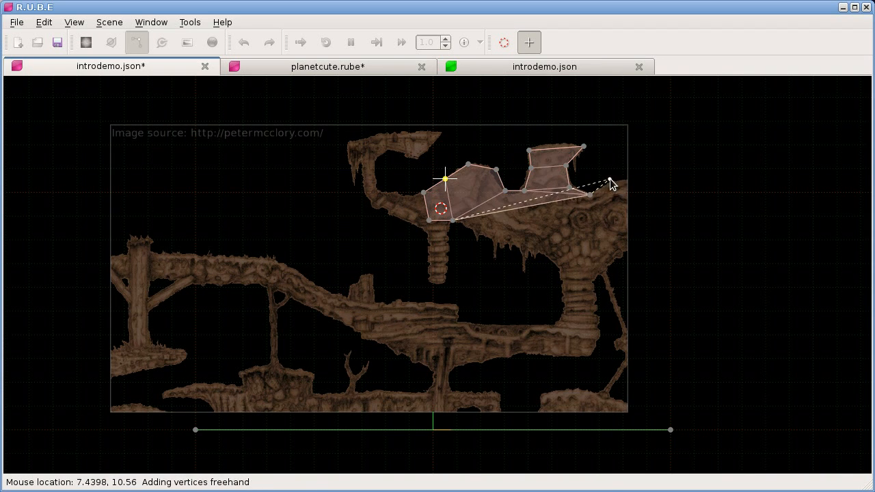
left_click(612, 182)
left_click(637, 182)
left_click(638, 251)
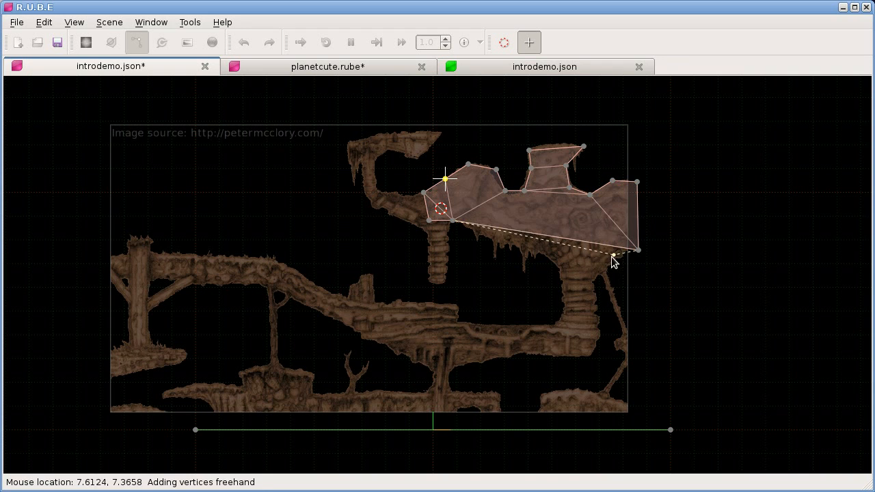
- Trace the rock's underside with freehand vertices, around the supporting pillar and its base, and back under the ledge
left_click(623, 253)
left_click(594, 287)
left_click(602, 338)
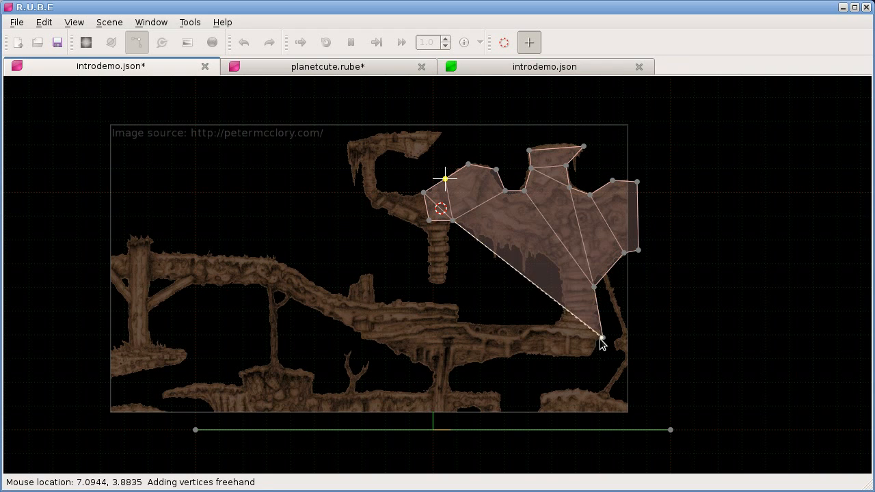
left_click(589, 356)
left_click(518, 353)
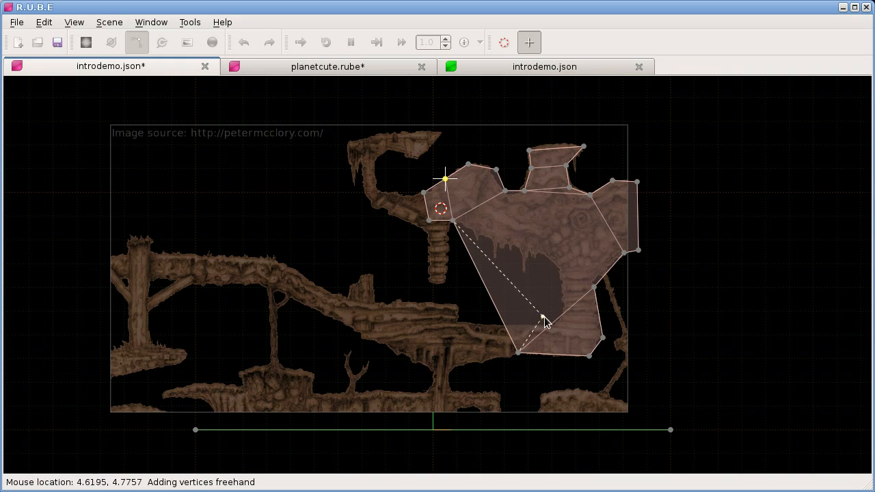
left_click(559, 322)
left_click(560, 269)
left_click(541, 254)
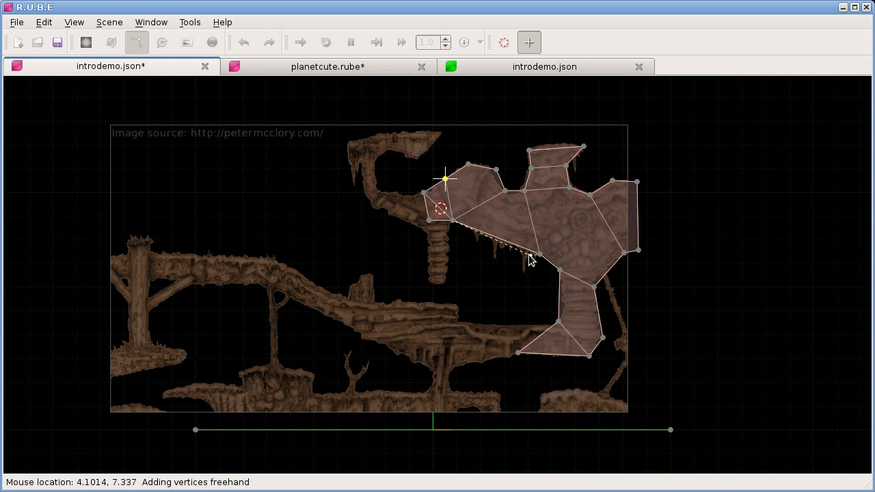
key("Escape")
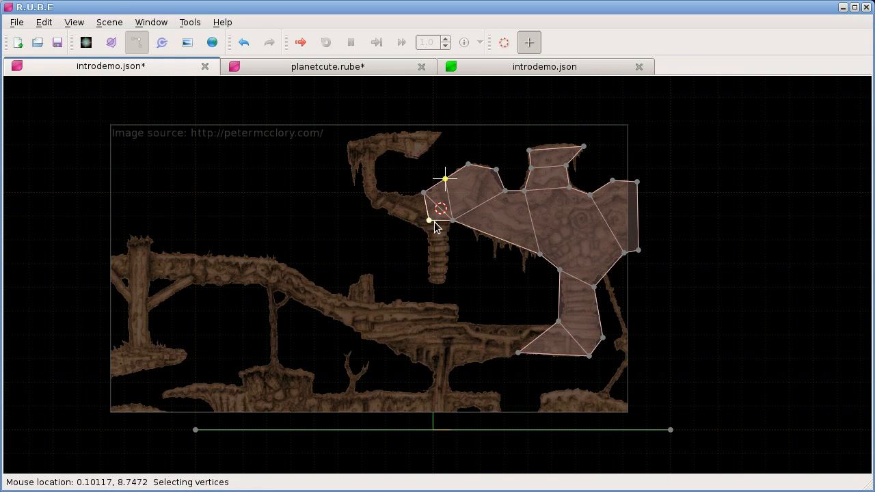
- Extend the fixture over the hanging rock column with two vertices at its lower end
left_click(450, 231)
key("ctrl")
key("ctrl+shift")
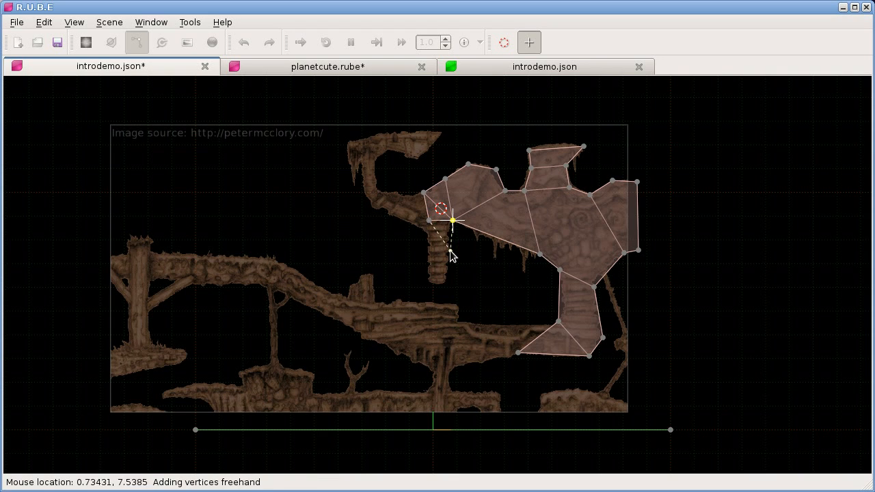
left_click(443, 281)
left_click(429, 281)
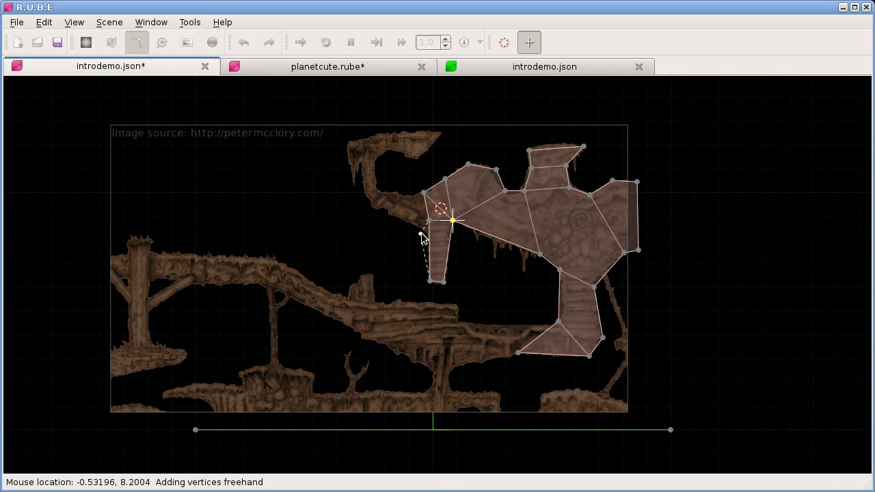
key("Escape")
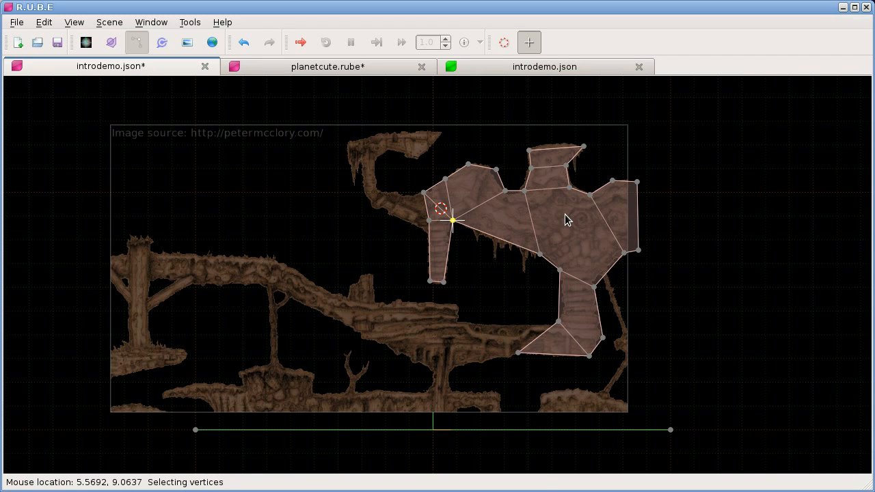
- Undo all the vertex edits of the traced rock fixture back to the original box
key("ctrl+z")
key("ctrl+z")
key("ctrl+z")
key("ctrl+z")
key("ctrl+z")
key("ctrl+z")
key("ctrl+z")
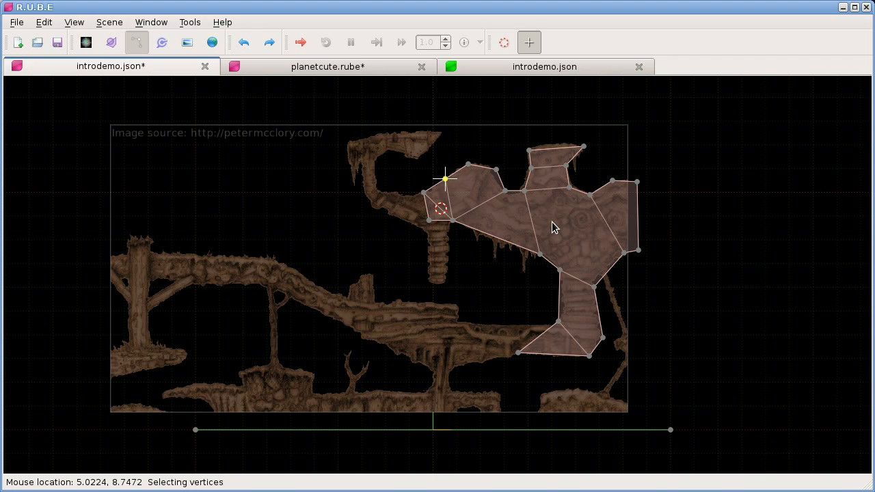
key("ctrl+z")
key("ctrl+z")
key("ctrl+z")
key("ctrl+z")
key("ctrl+z")
key("ctrl+z")
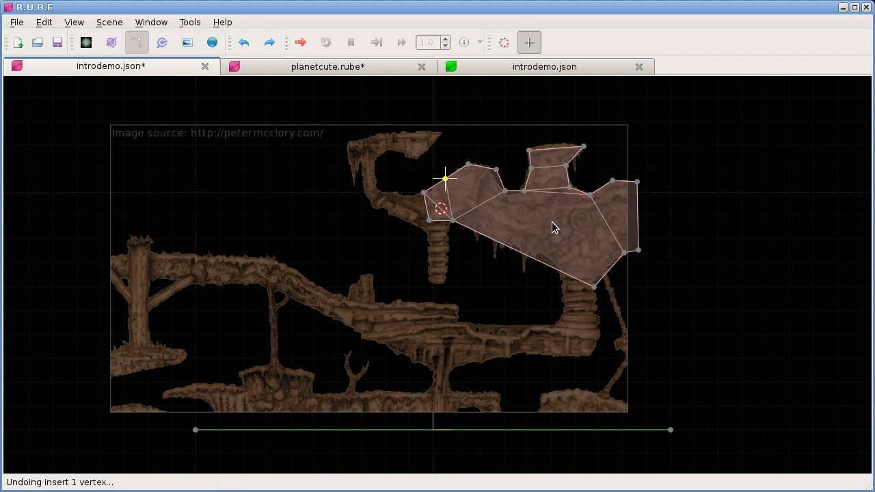
key("ctrl+z")
key("ctrl+z")
key("ctrl+z")
key("ctrl+z")
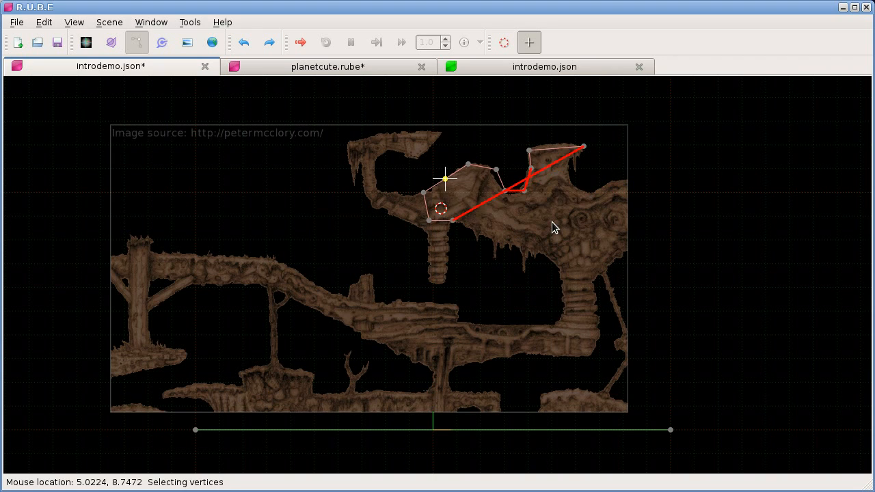
key("ctrl+z")
key("ctrl+z")
key("ctrl+z")
key("ctrl+z")
key("ctrl+z")
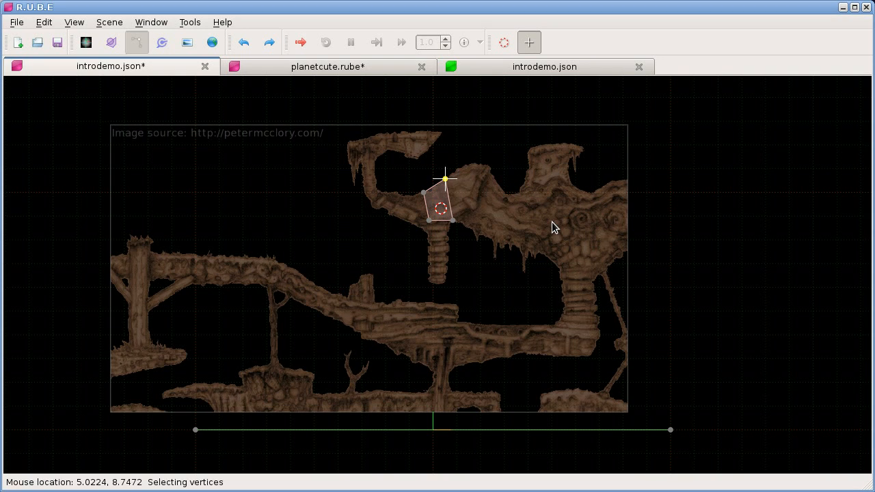
key("ctrl+z")
key("ctrl+z")
key("ctrl+z")
key("ctrl+z")
key("ctrl+z")
key("ctrl+z")
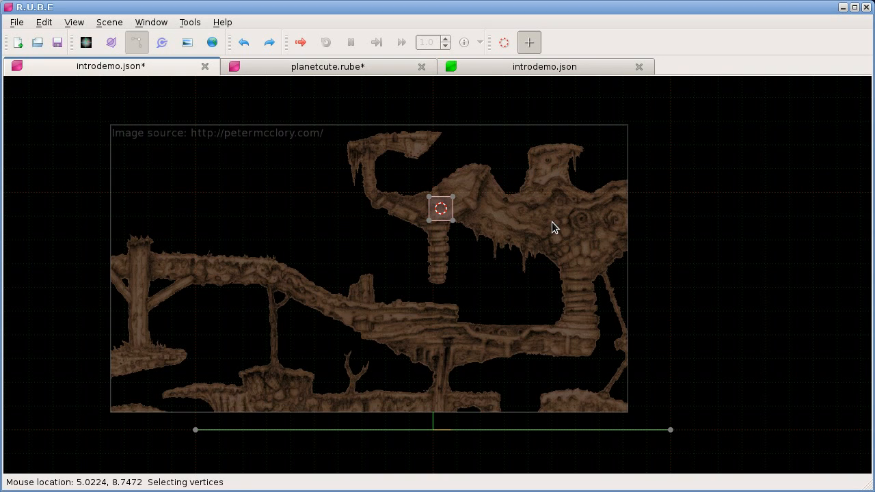
- Undo the added box body, the image scaling and the insertion of the mcclory.png image
key("ctrl+z")
key("ctrl+z")
key("ctrl+z")
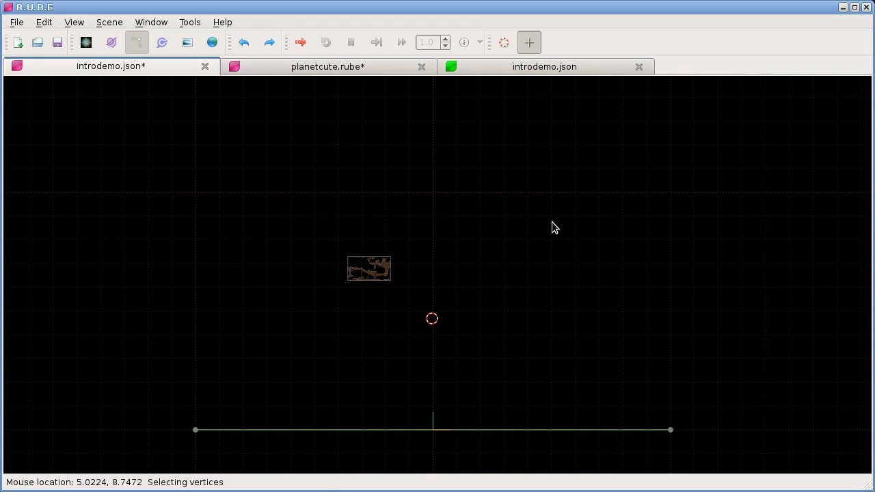
key("ctrl+z")
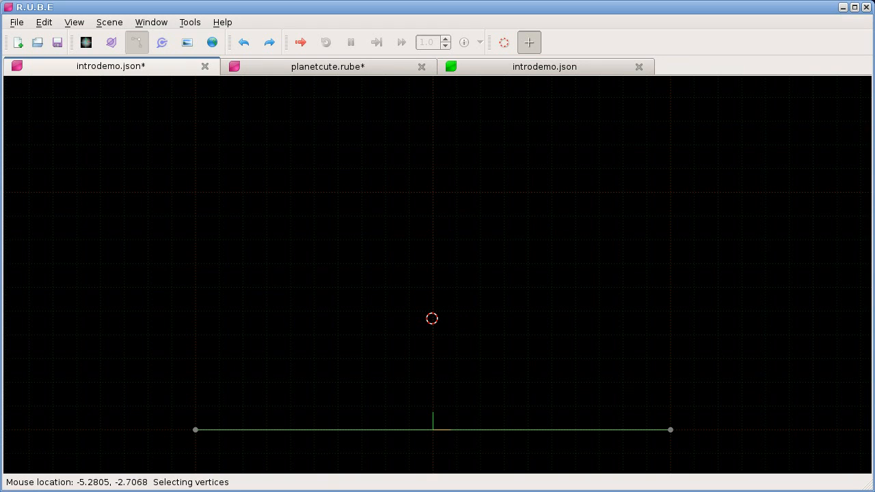
- Add Character Cat Girl.png from the planetcute folder to the scene above the ground
key("alt+Tab")
left_click(728, 309)
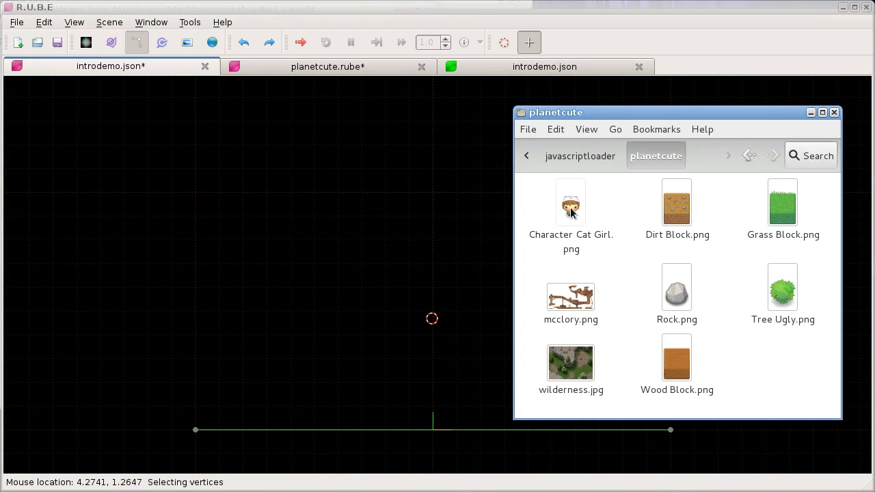
left_click_drag(573, 209, 409, 250)
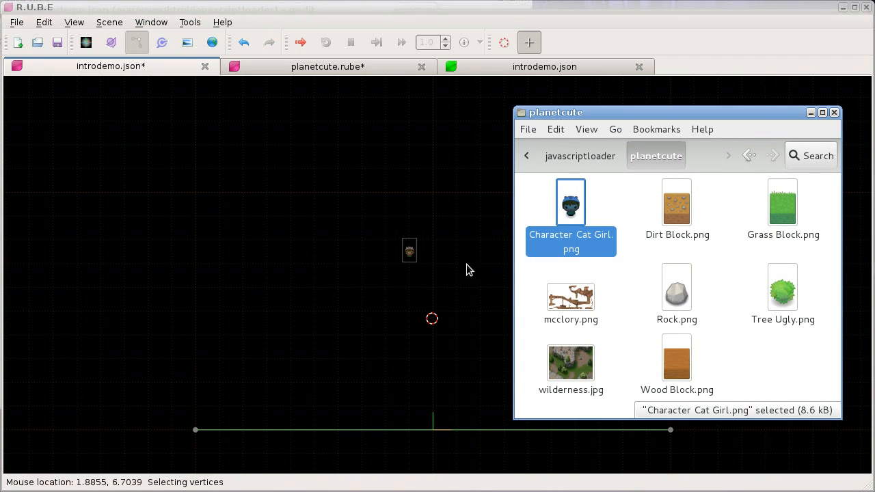
left_click(411, 254)
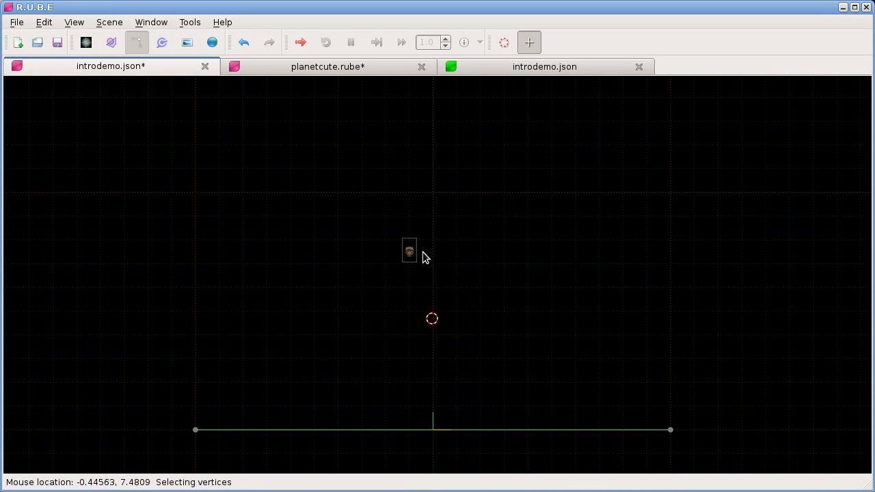
- Move the cat girl image down to just above the middle of the ground line
key("i")
left_click(414, 247)
key("t")
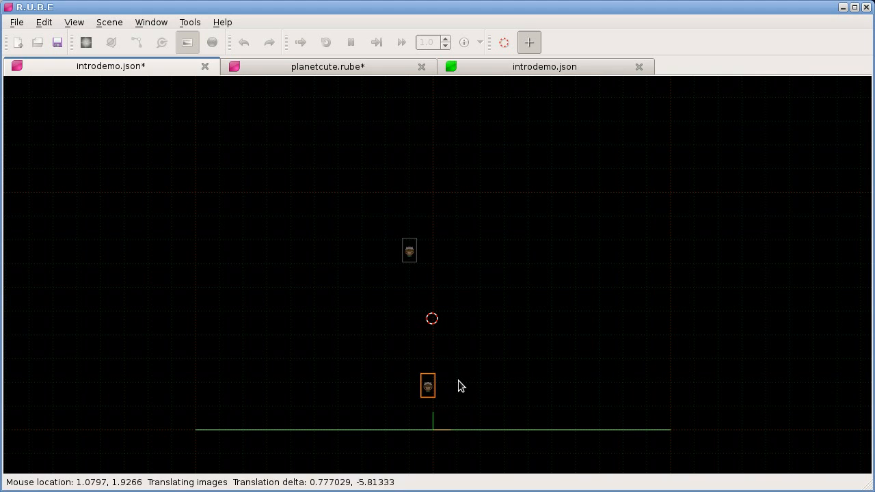
left_click(463, 373)
- Place the cursor at the centre of the cat girl's head and add a body with a circle fixture there
left_click_drag(386, 331, 481, 445)
scroll(480, 272, "up", 1)
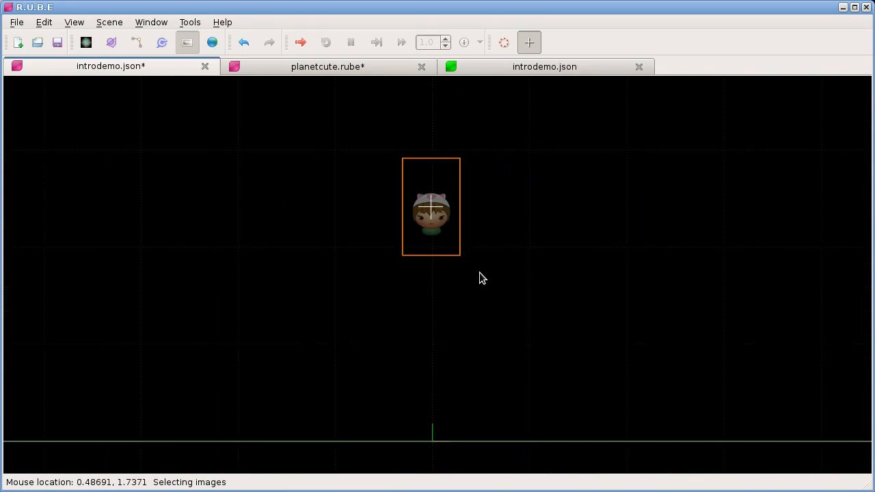
scroll(434, 221, "up", 6)
key("c")
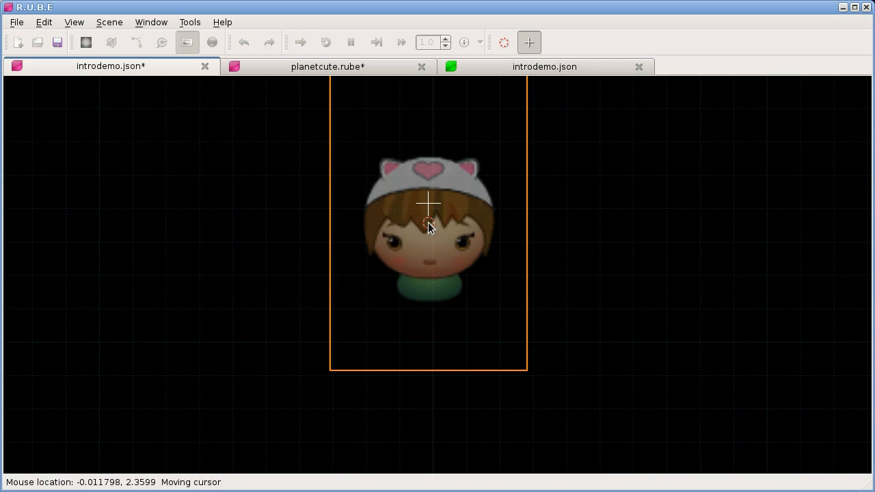
right_click(451, 229)
mouse_move(476, 233)
mouse_move(560, 234)
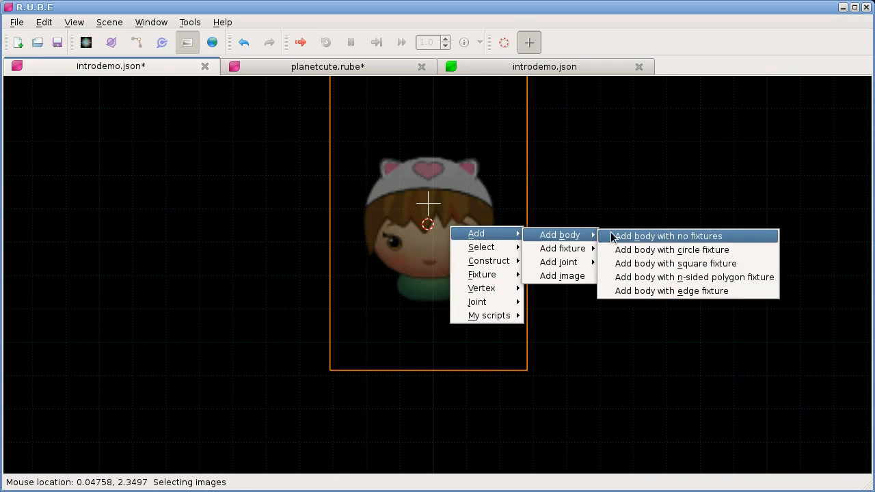
left_click(640, 252)
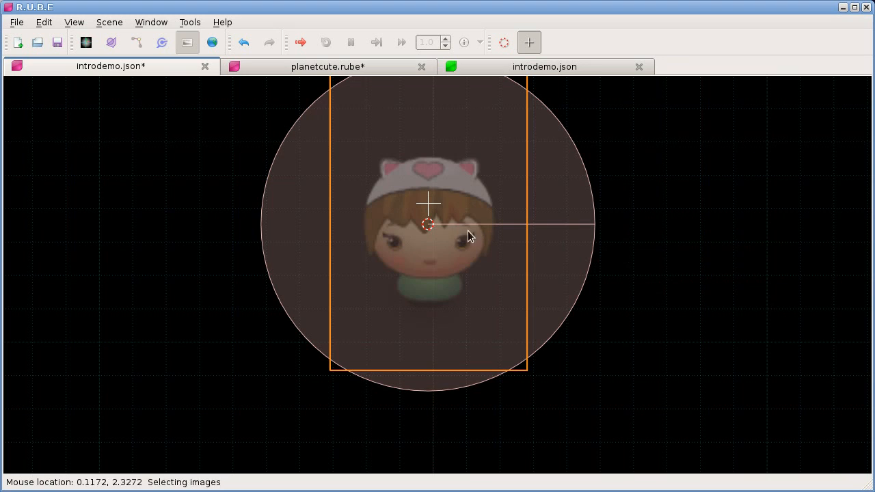
- Scale the circle fixture down by a factor of about 0.38 so it fits the cat girl's head
key("f")
key("s")
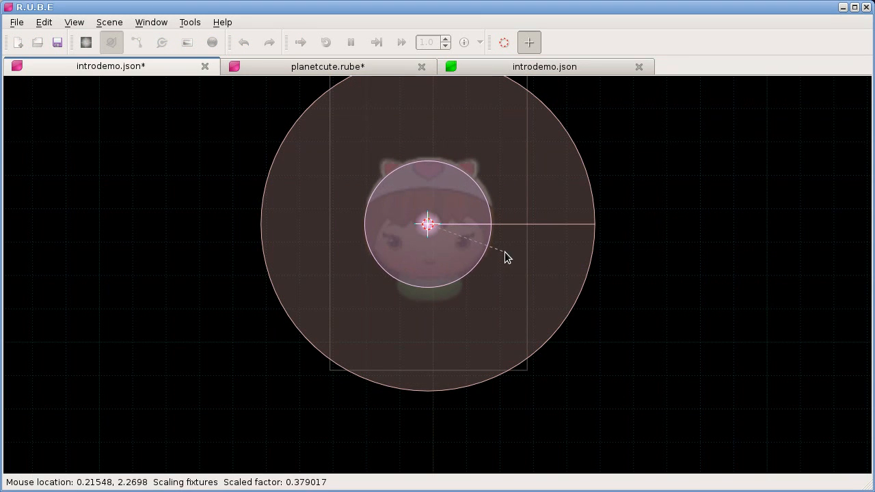
left_click(502, 254)
- Duplicate the head circle fixture down over the cat girl's green neck area and scale the copy by about 0.53
key("g")
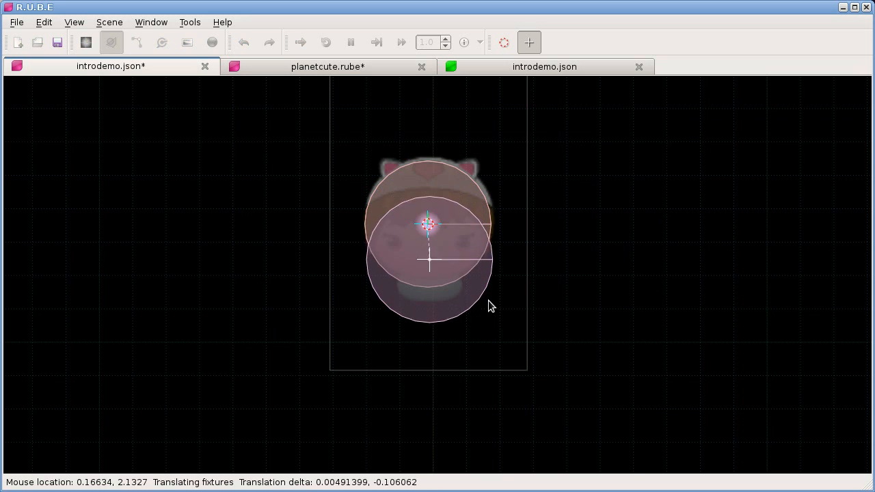
left_click(489, 318)
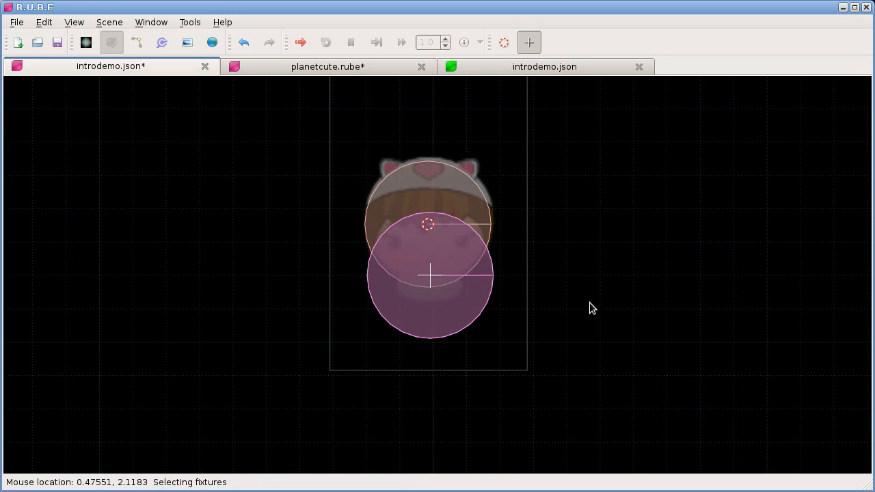
key("s")
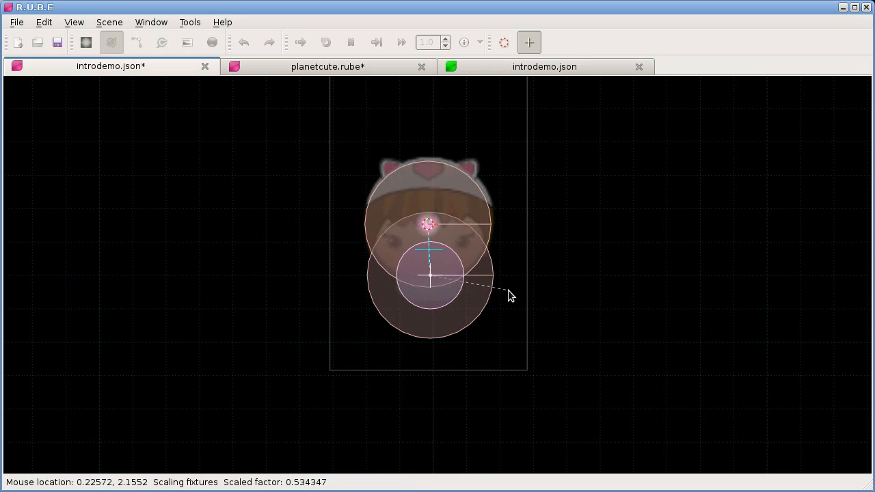
left_click(512, 295)
- Attach the Character Cat Girl.png image to the body made of the two circle fixtures
key("Tab")
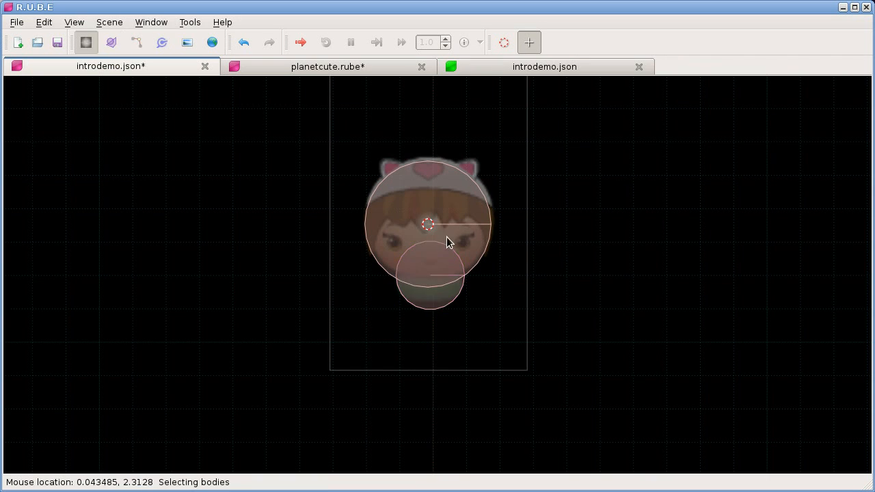
left_click(450, 242)
scroll(570, 245, "down", 1)
right_click_drag(570, 245, 544, 301)
key("i")
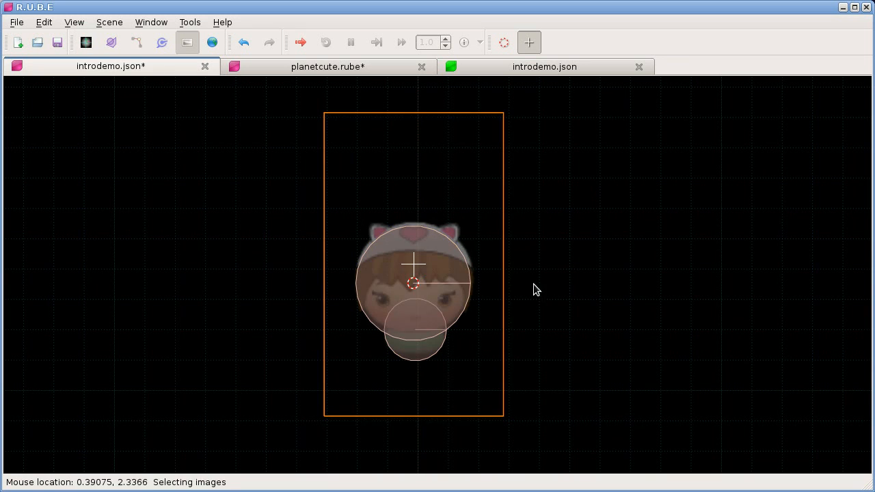
key("F7")
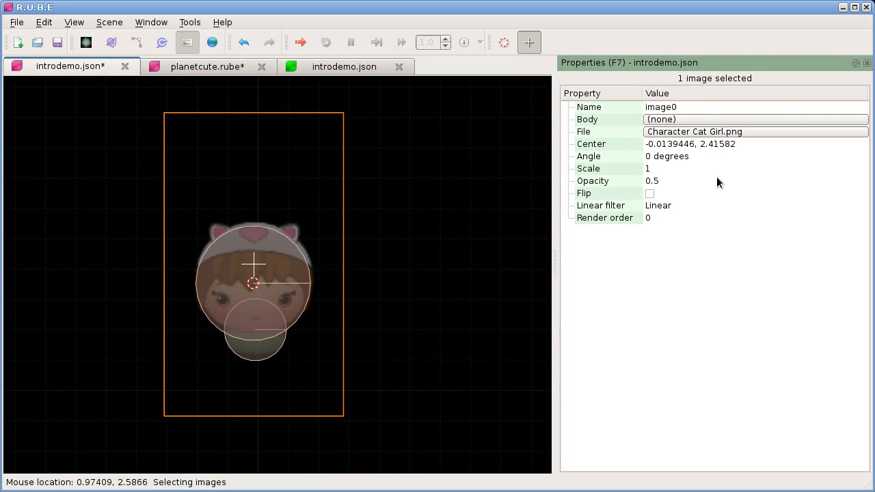
left_click(675, 120)
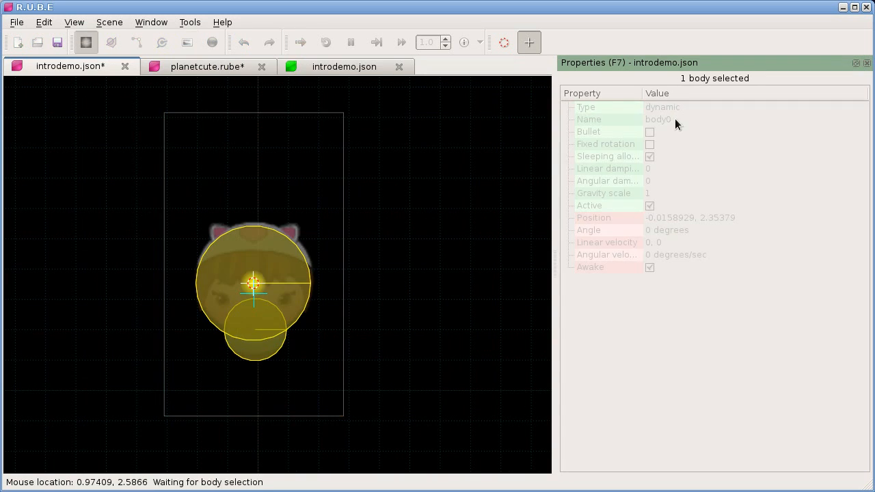
left_click(252, 284)
key("F7")
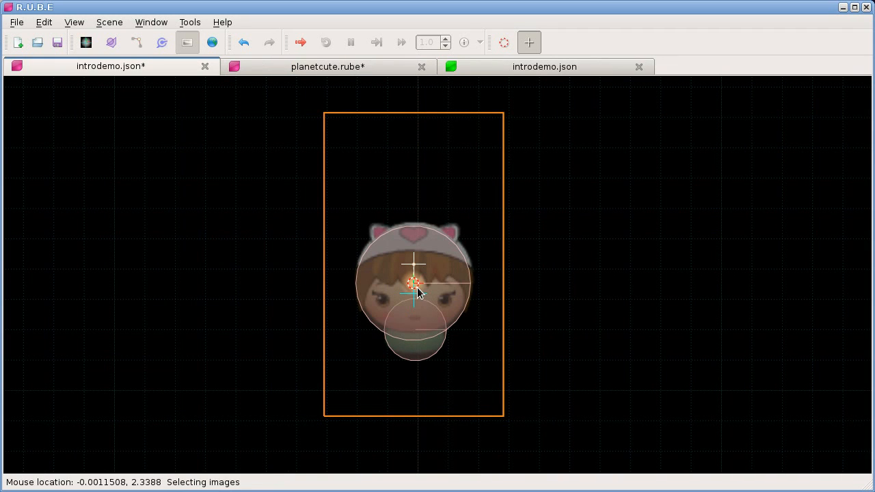
- Move the cat girl body to the right of the cursor and rotate it slightly clockwise
key("b")
key("r")
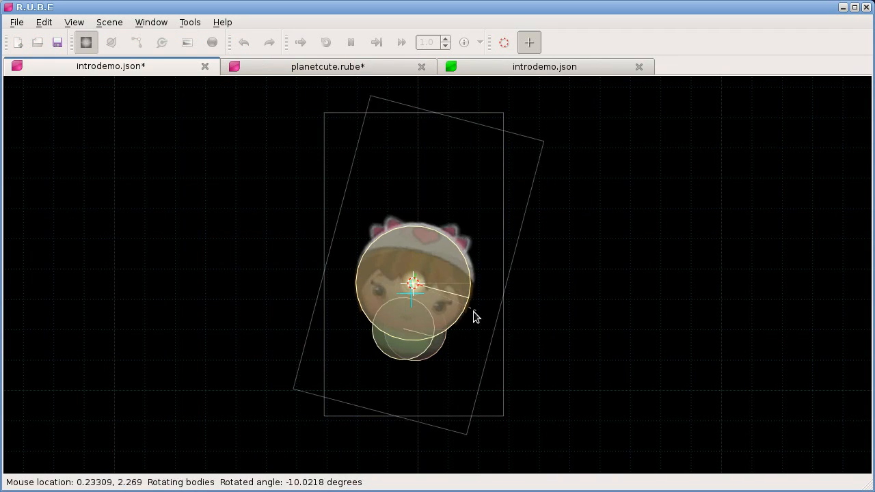
key("Escape")
key("ctrl+d")
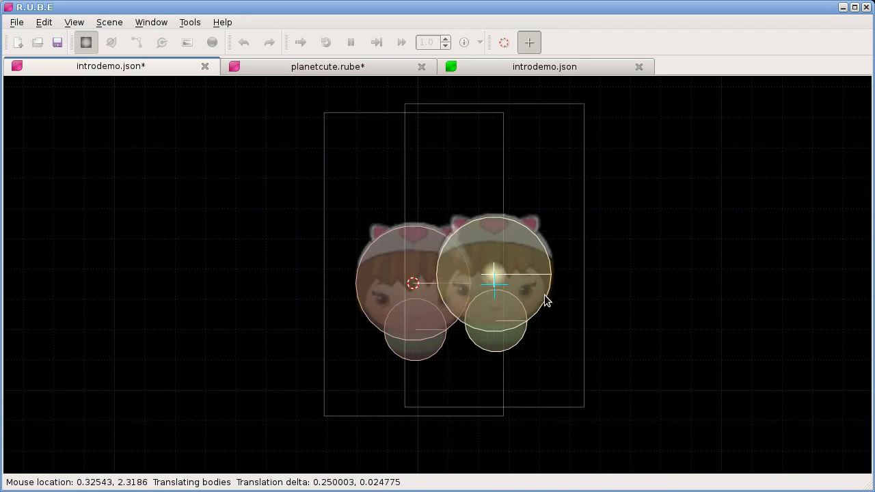
left_click(610, 309)
key("r")
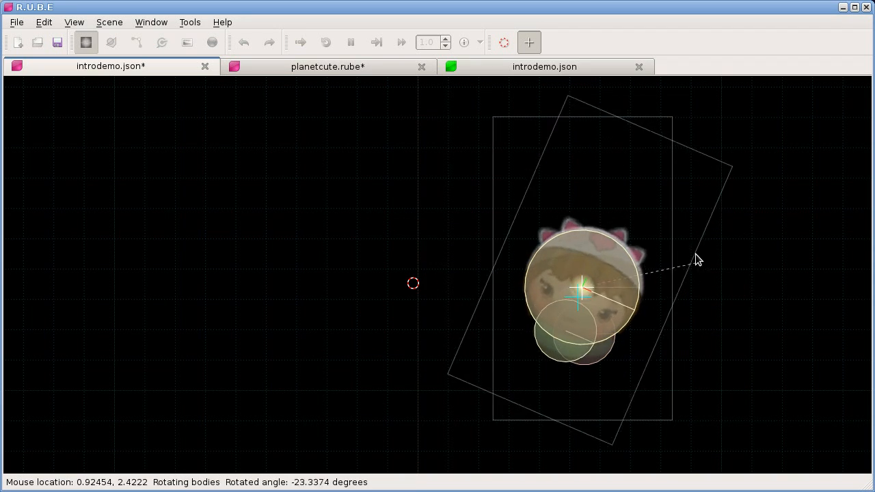
left_click(695, 254)
- View the running simulation of introdemo.json up close and pull the cat girl body around above the ground
left_click(494, 69)
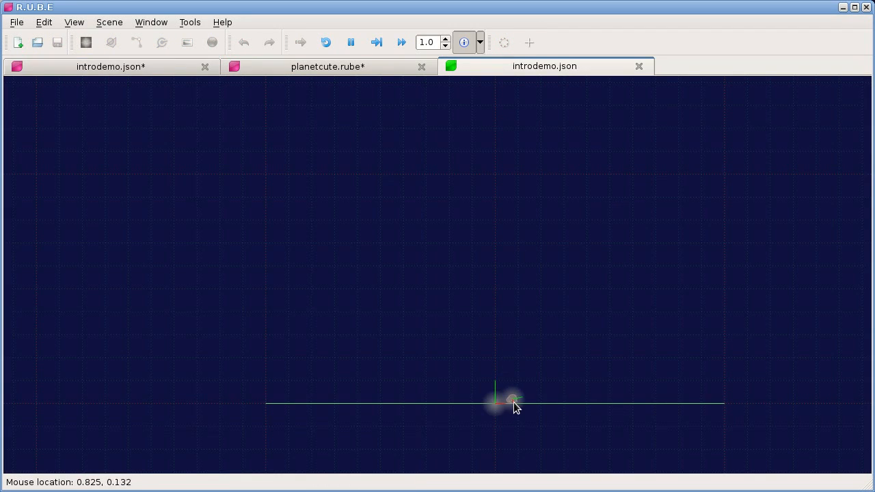
scroll(568, 428, "up", 8)
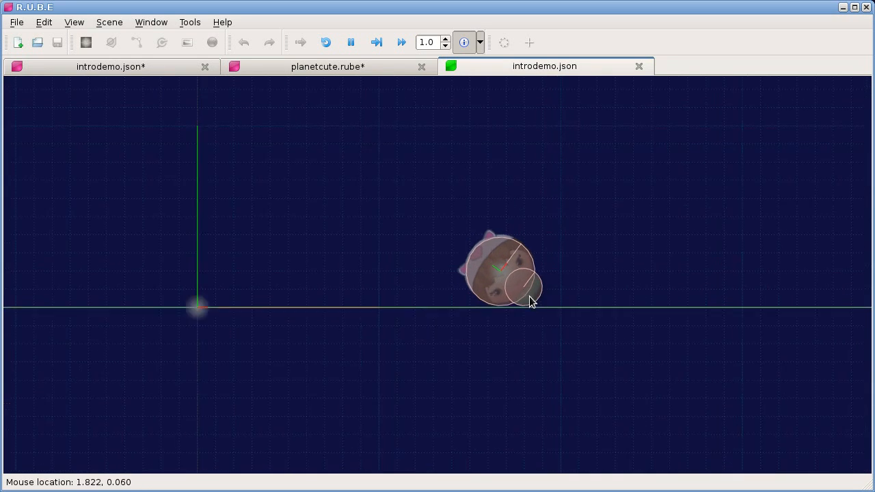
left_click_drag(494, 286, 429, 235)
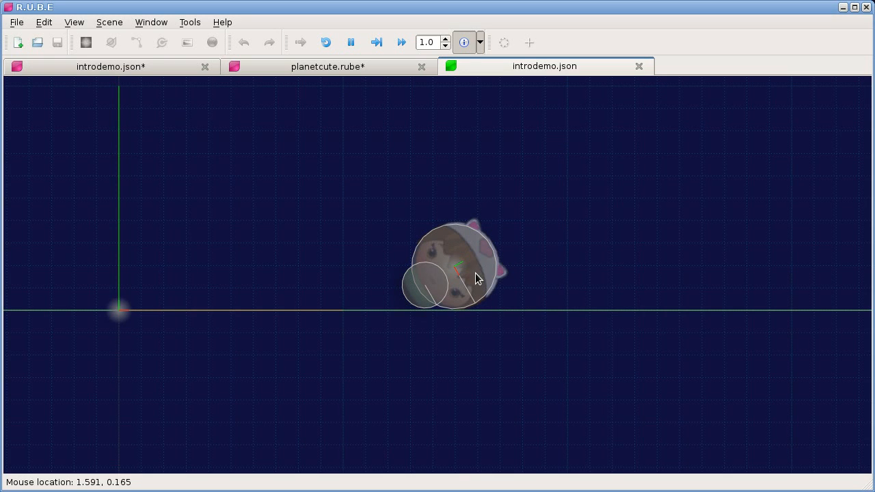
left_click_drag(455, 260, 456, 199)
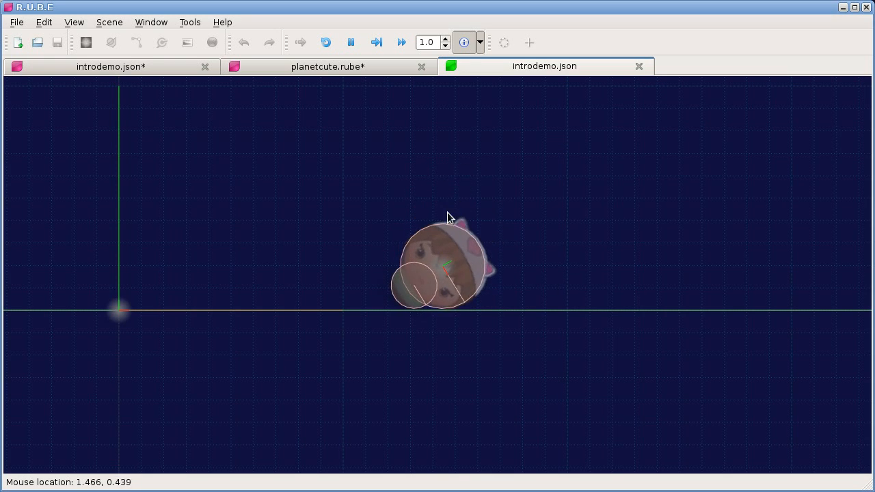
scroll(449, 218, "down", 2)
right_click_drag(428, 145, 498, 263)
right_click_drag(468, 223, 470, 238)
scroll(470, 236, "down", 2)
scroll(478, 226, "up", 1)
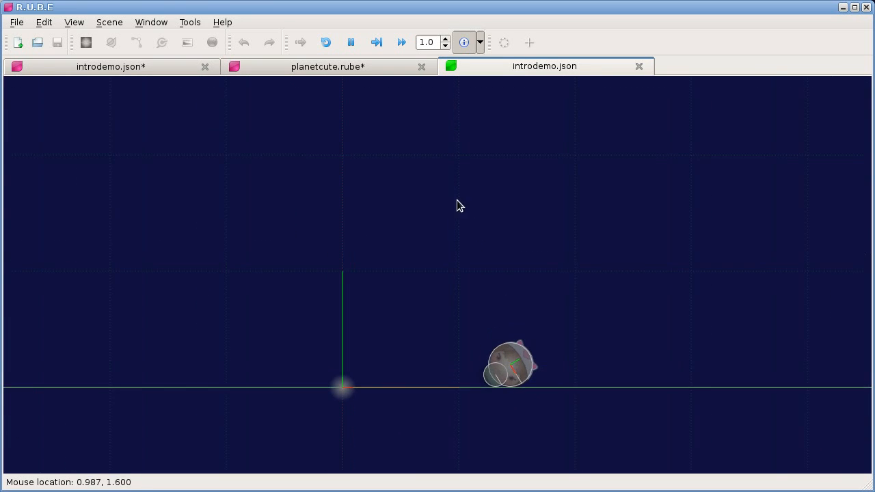
right_click_drag(457, 200, 462, 209)
right_click_drag(467, 174, 449, 200)
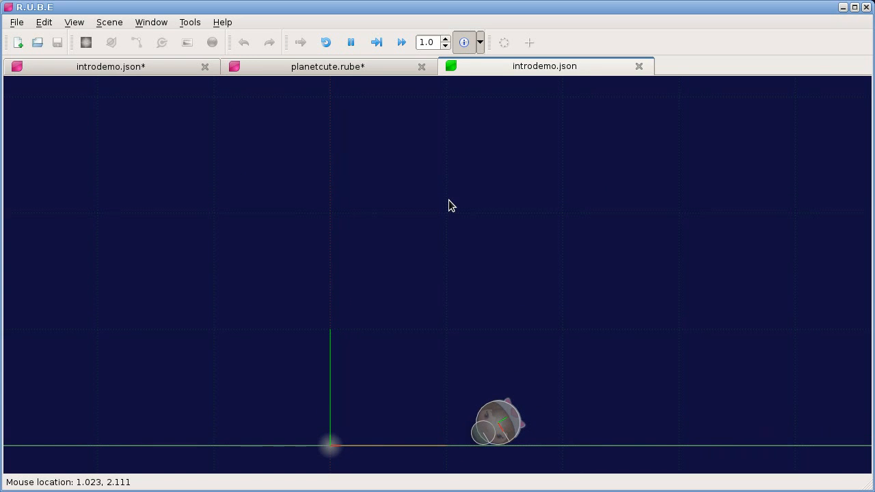
- Return to the editable introdemo.json scene and add Tree Ugly.png from the planetcute folder, below and left of the cat girl
left_click(85, 66)
scroll(401, 279, "down", 4)
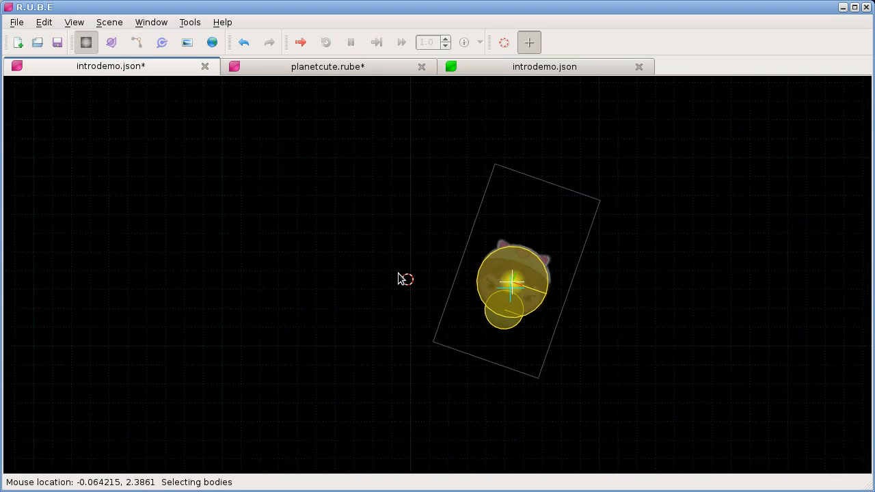
scroll(399, 277, "down", 3)
right_click_drag(396, 295, 400, 248)
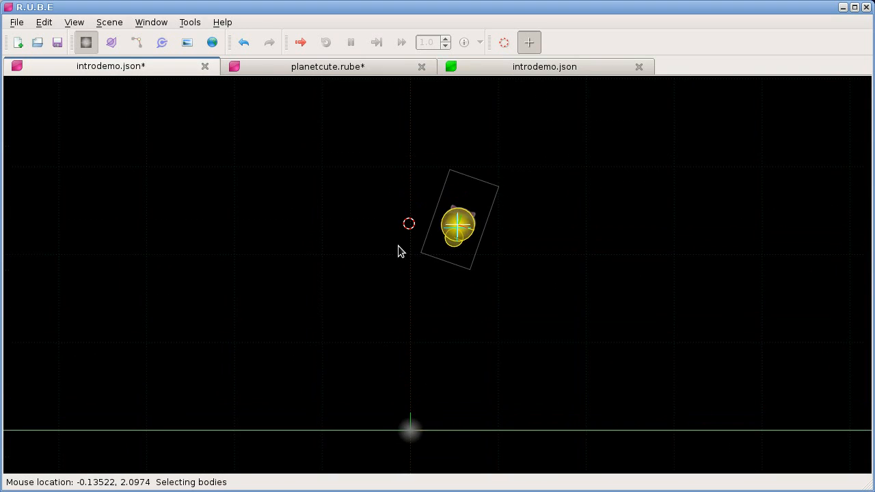
scroll(459, 230, "up", 3)
scroll(461, 231, "down", 2)
right_click_drag(461, 230, 483, 201)
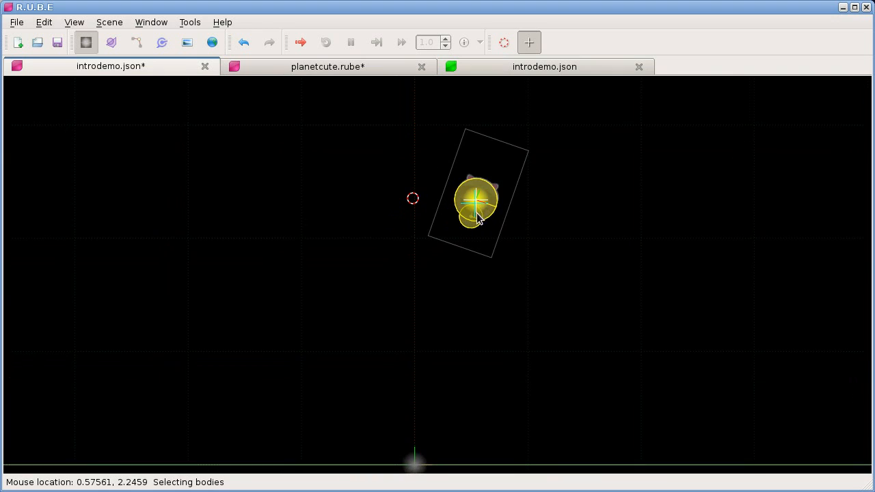
scroll(476, 220, "down", 1)
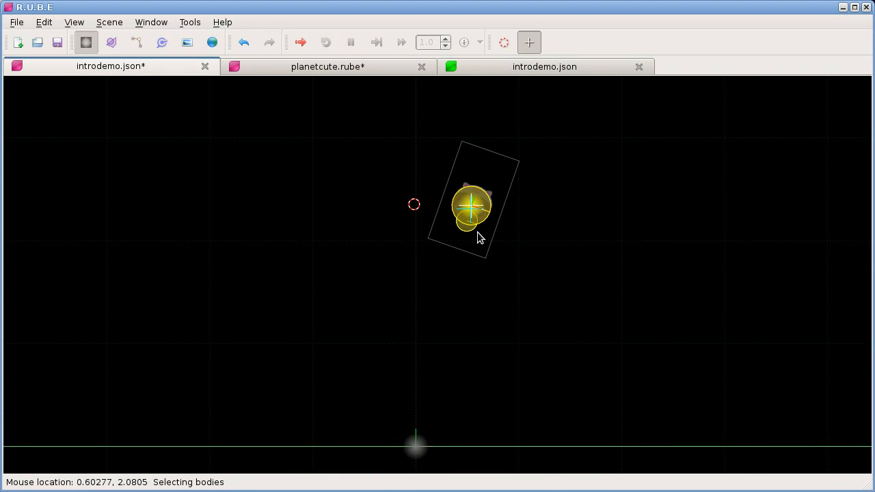
key("alt+Tab")
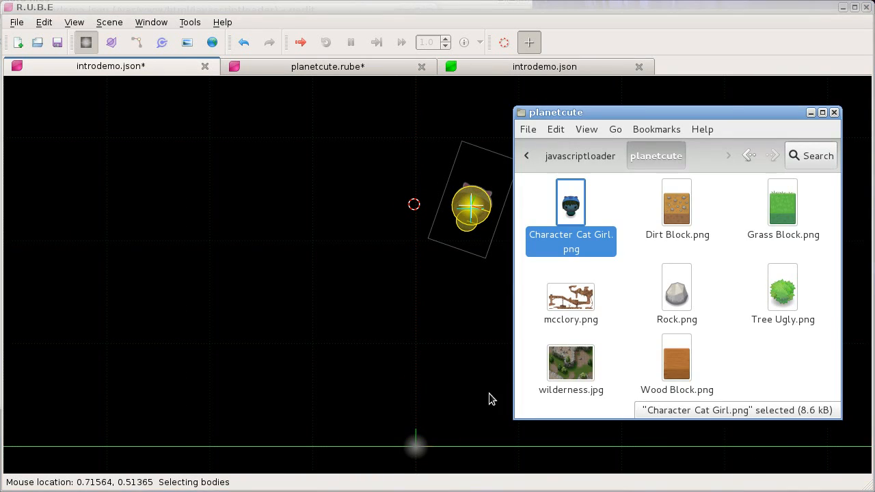
left_click_drag(784, 303, 346, 267)
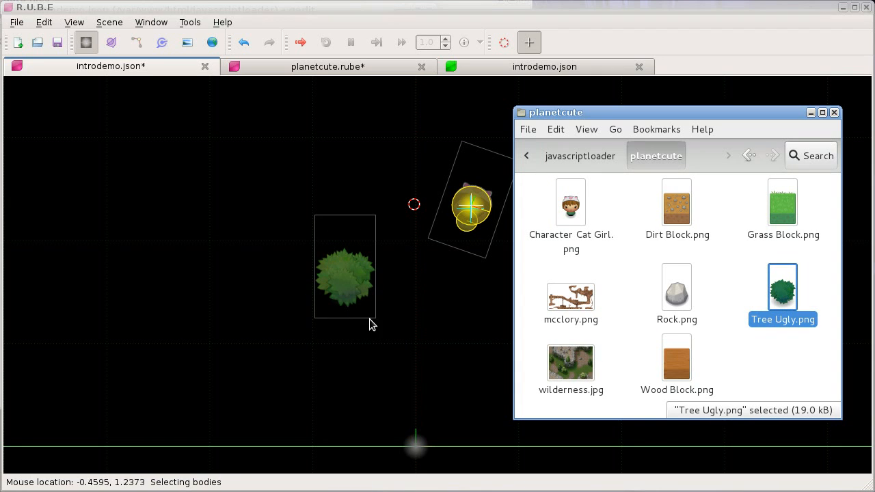
key("alt+Tab")
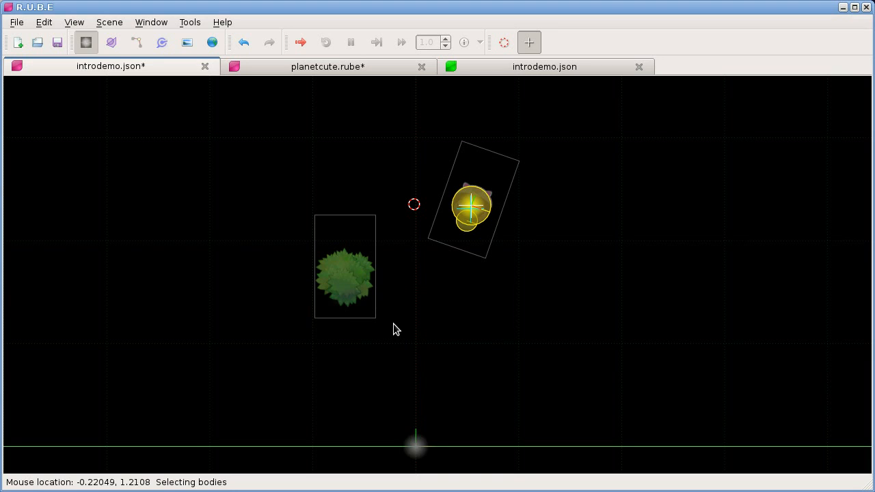
- Move the tree image to the right of the cat girl, and move the cat girl body down to the far left
key("i")
left_click_drag(351, 292, 607, 266)
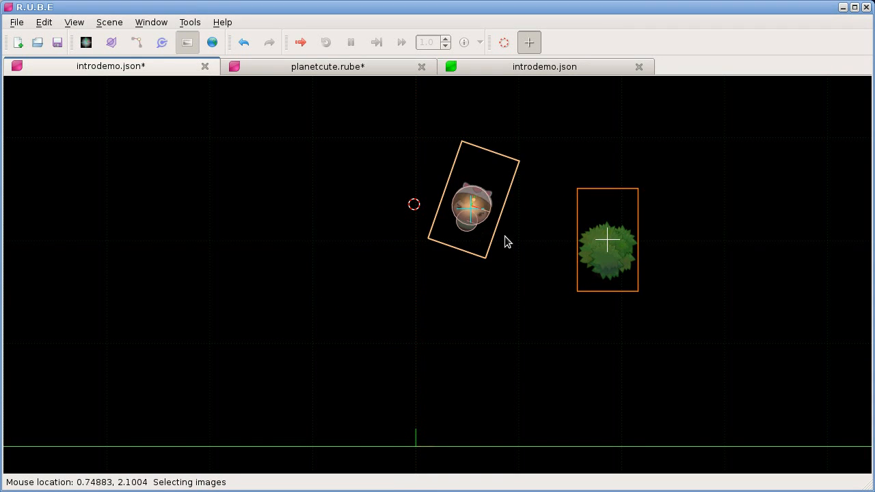
key("b")
left_click_drag(482, 223, 164, 369)
- Shift the tree image left toward the origin and place a smaller, clockwise-rotated copy overlapping its right side
key("i")
left_click_drag(633, 279, 551, 255)
key("s")
key("r")
left_click(604, 232)
key("g")
left_click(601, 225)
- Duplicate the rotated tree image to the lower left of the original tree and scale the copy up slightly
key("g")
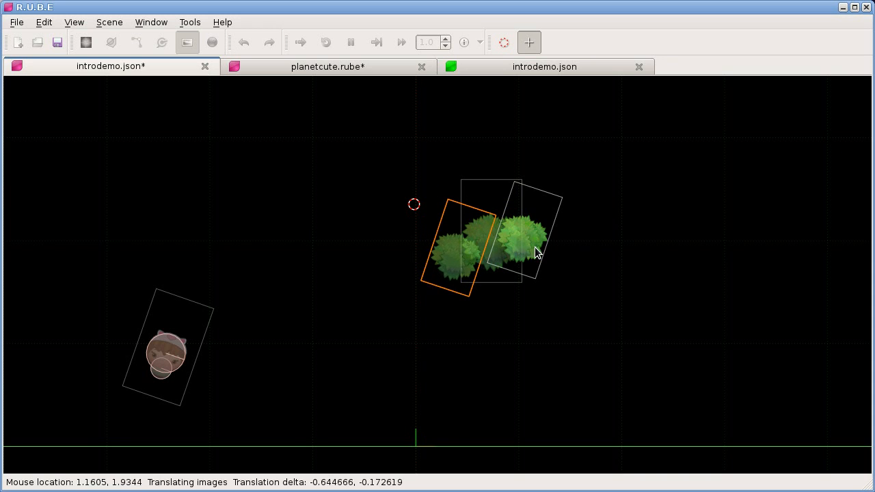
left_click(538, 248)
key("s")
left_click(597, 239)
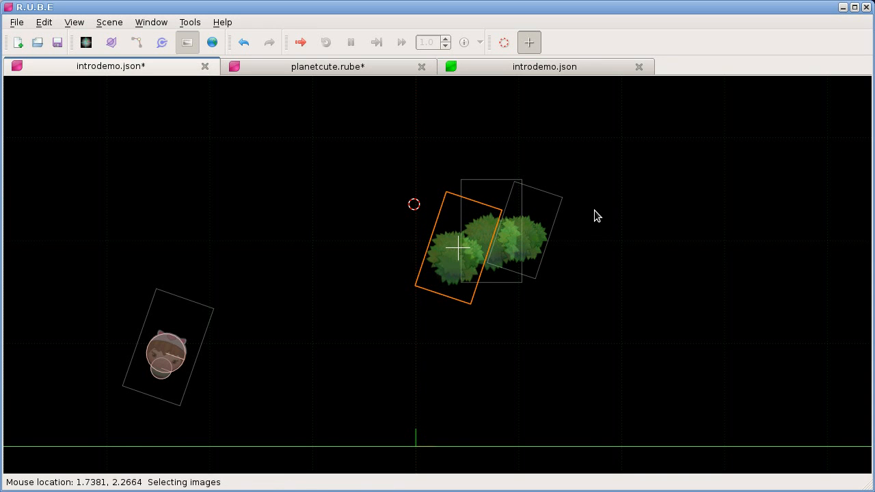
- Place three more tree copies along the upper and left sides of the cluster, rotating the upper-right one counterclockwise before copying it left
key("g")
left_click(599, 178)
key("g")
left_click(647, 237)
key("r")
left_click(567, 148)
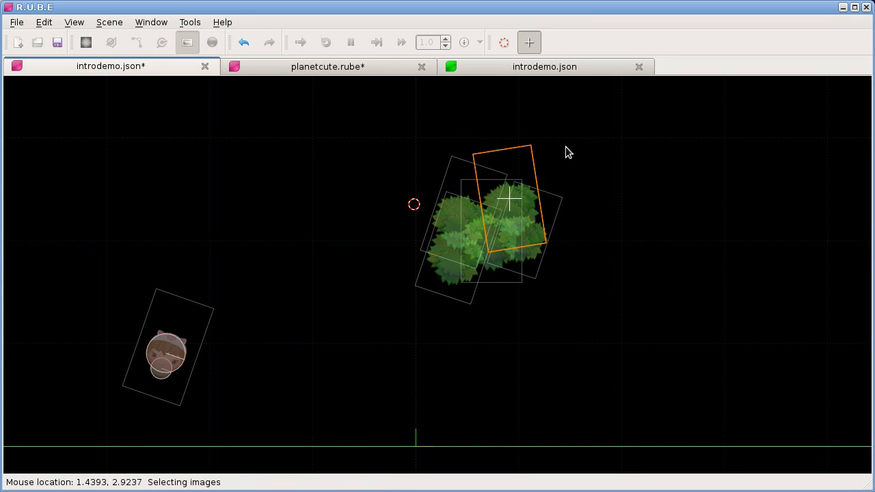
key("g")
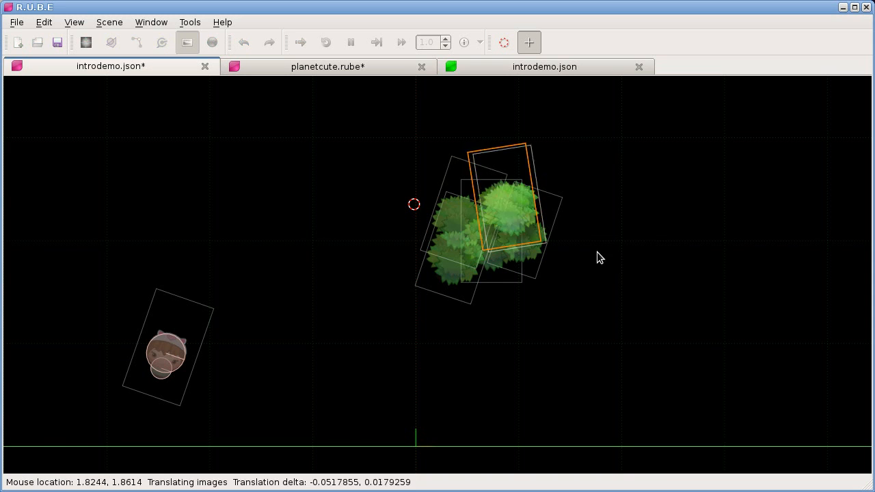
left_click(527, 281)
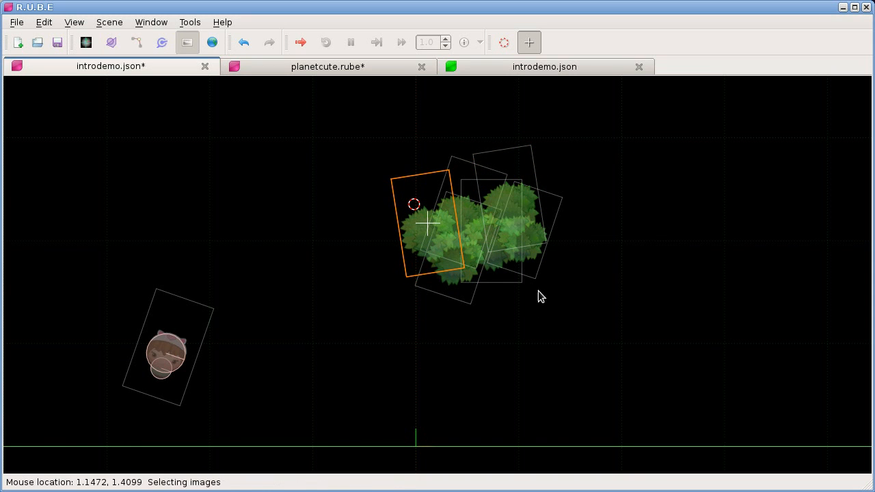
- Place one more tree copy at the top centre of the cluster and run the scene in the simulation
key("g")
left_click(593, 247)
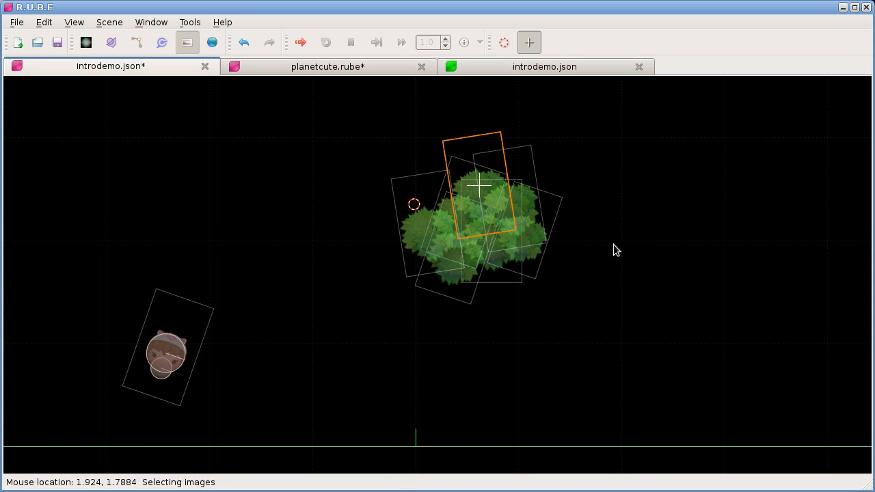
key("ctrl+space")
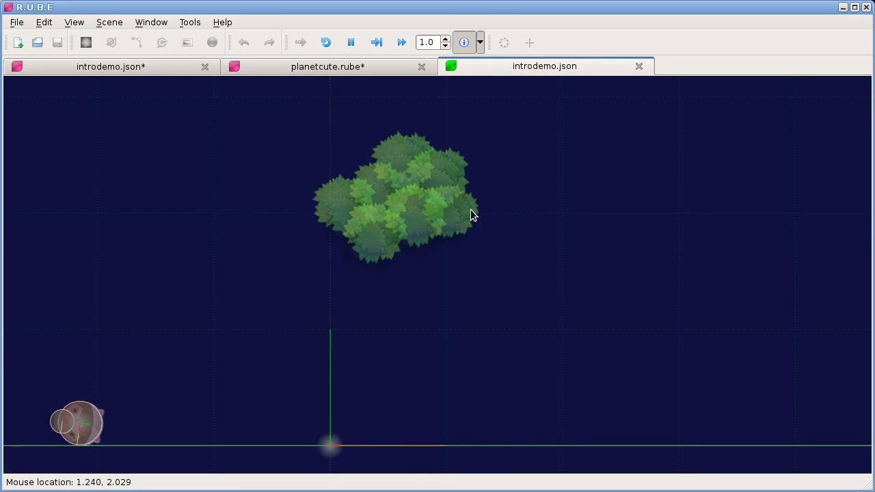
- Set the opacity of all seven tree images in the introdemo.json editor scene to 1
left_click(113, 66)
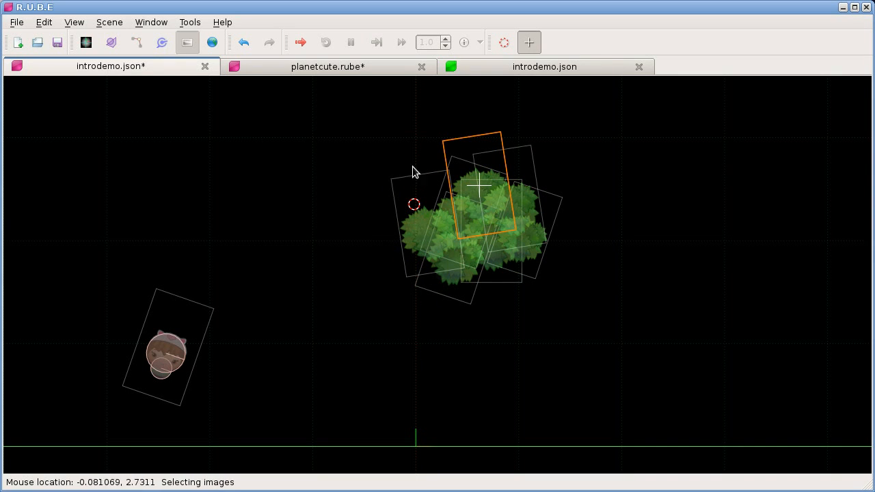
left_click_drag(352, 131, 593, 333)
key("F7")
left_click(650, 181)
key("Return")
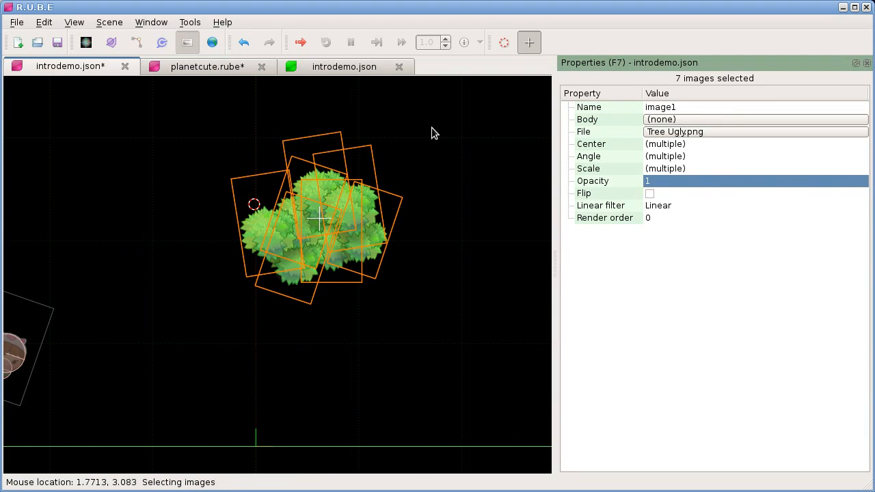
- Reload the introdemo.json simulation with the updated tree images, with the properties hidden
left_click(359, 69)
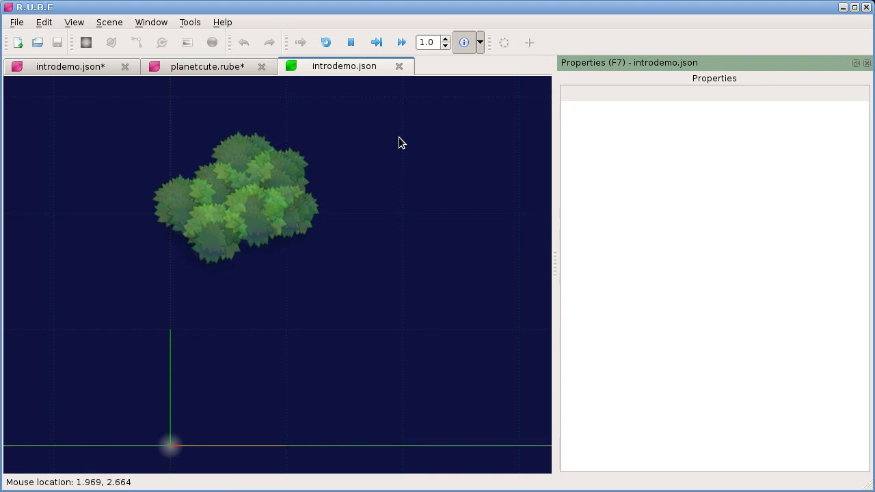
key("F7")
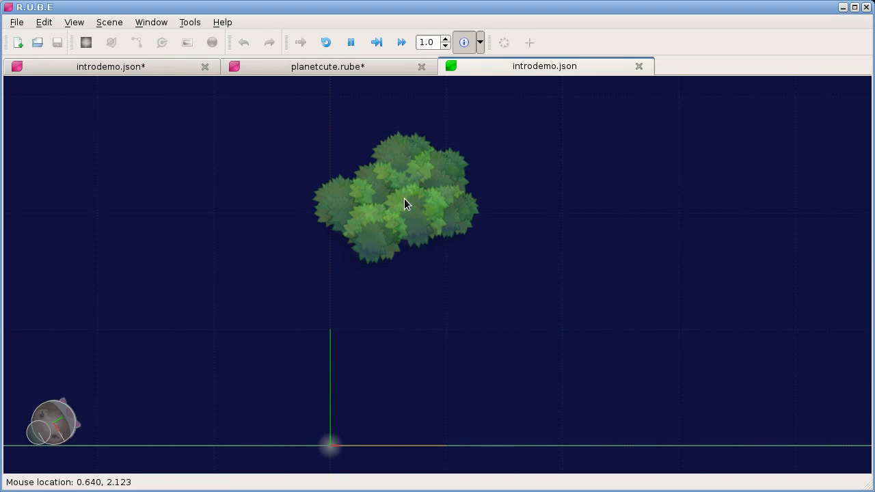
key("r")
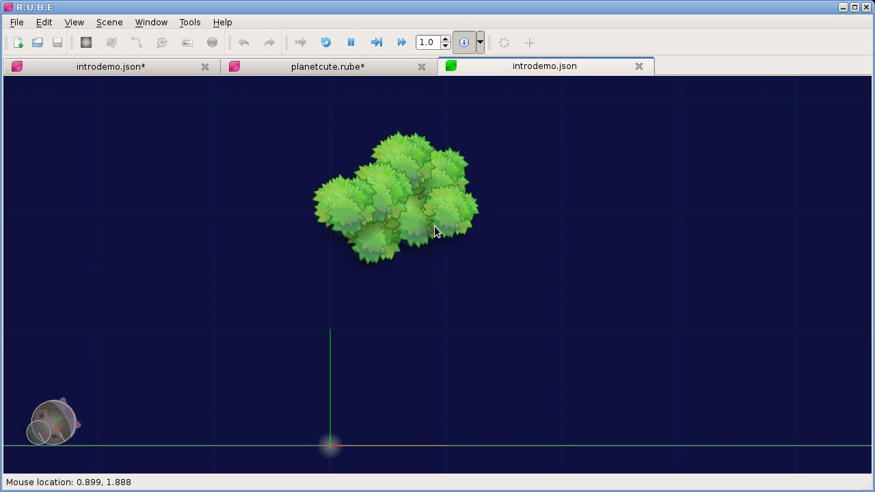
right_click_drag(428, 234, 496, 243)
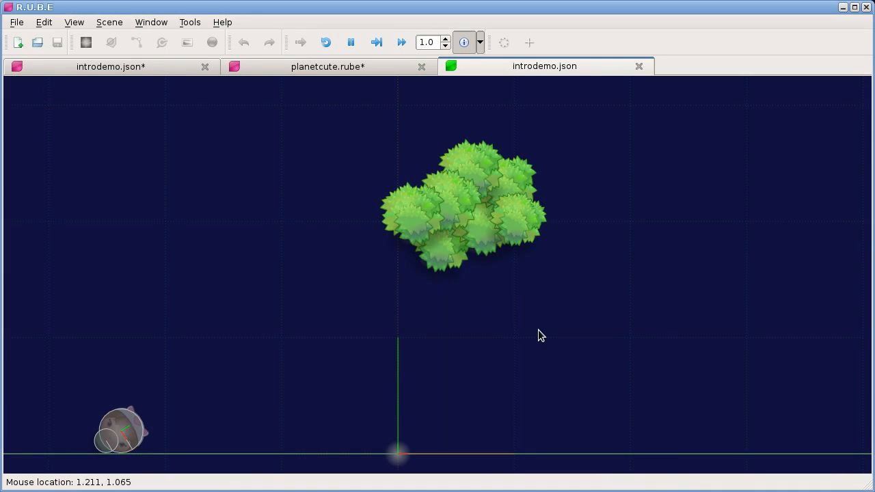
- Switch to the planetcute.rube scene and start its simulation in a maximized view
left_click(348, 65)
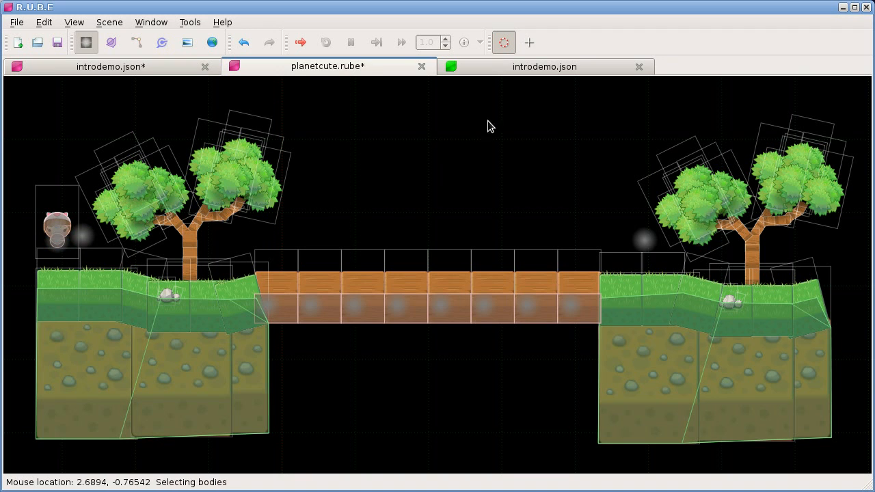
key("ctrl+p")
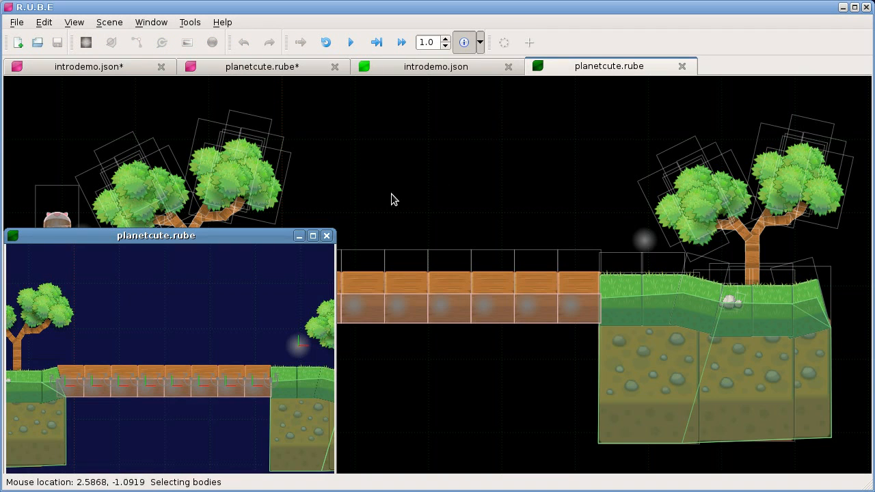
left_click(315, 236)
key("space")
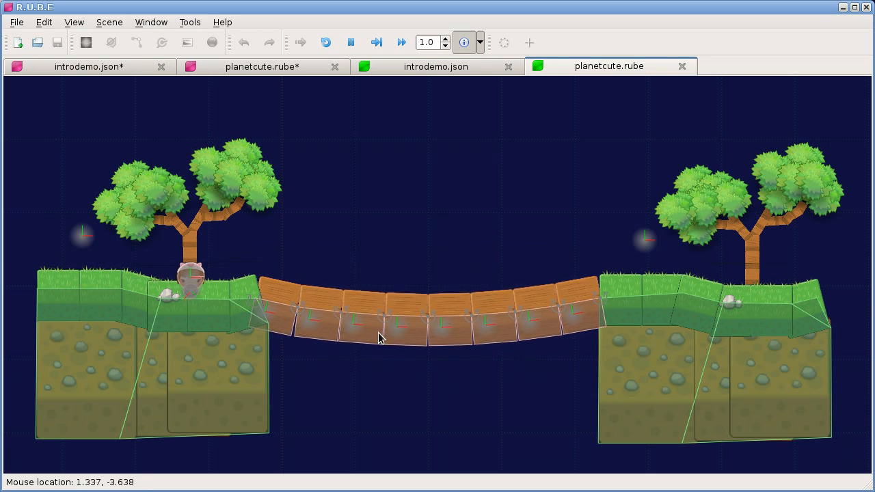
- Lift the character above the bridge in the running simulation, release it onto the planks, and pause
left_click_drag(404, 344, 401, 271)
left_click_drag(419, 322, 419, 253)
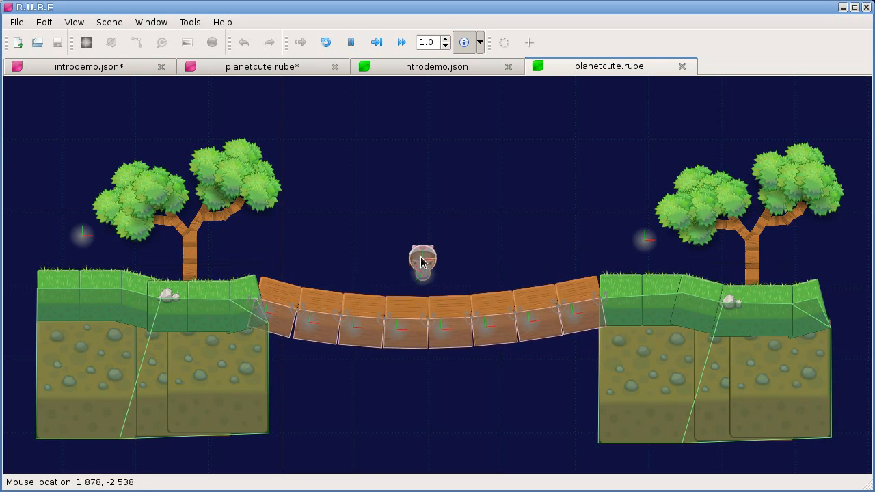
key("space")
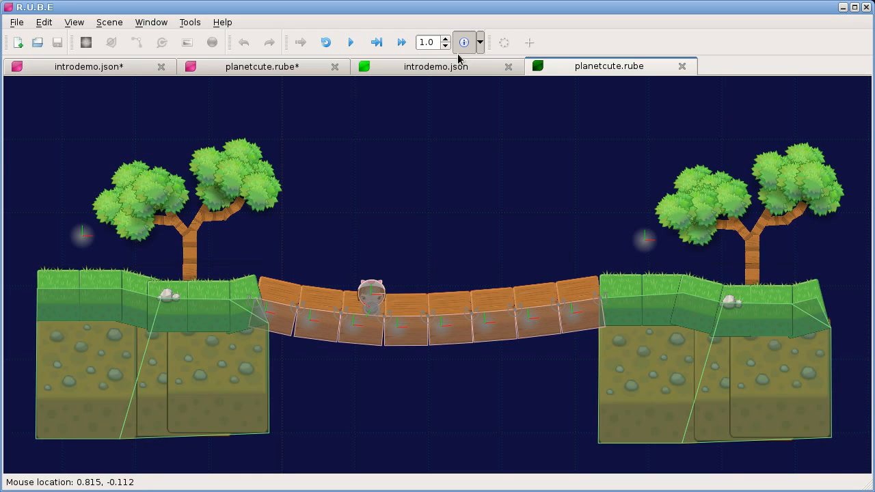
- Hide the fixtures, bodies and joints in the simulation so that only the images are drawn
left_click(482, 45)
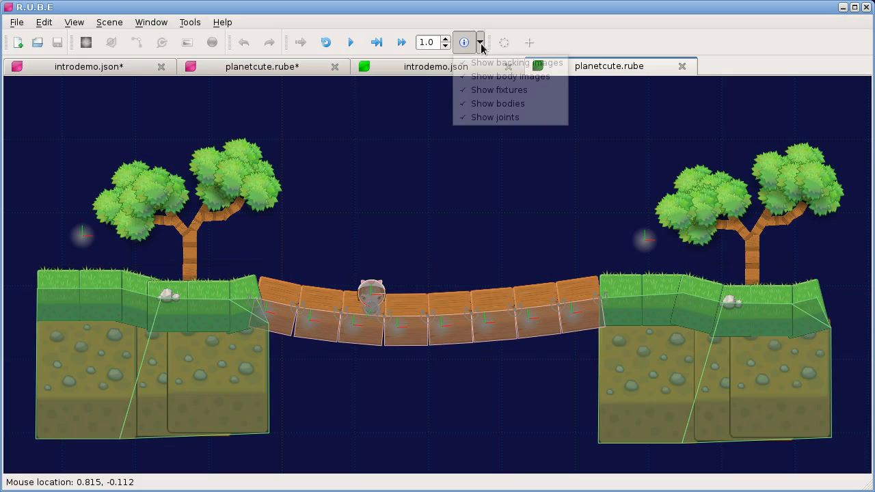
left_click(493, 91)
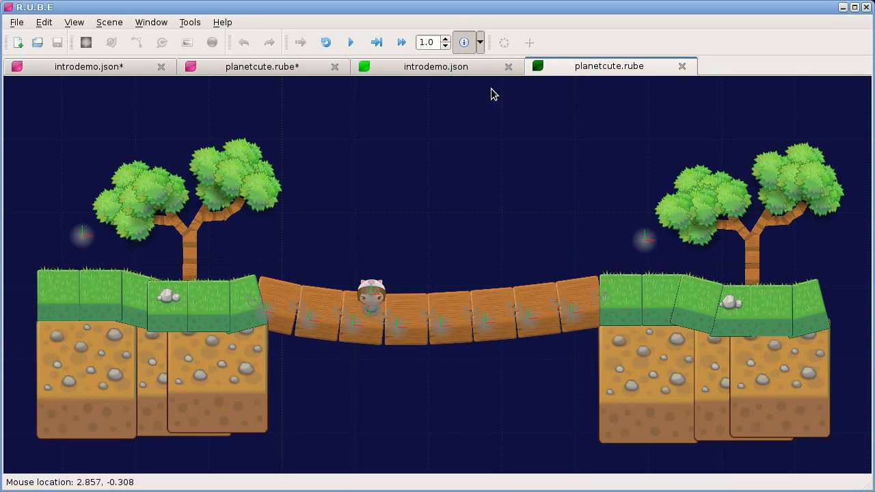
left_click(481, 44)
left_click(490, 103)
left_click(481, 44)
left_click(483, 118)
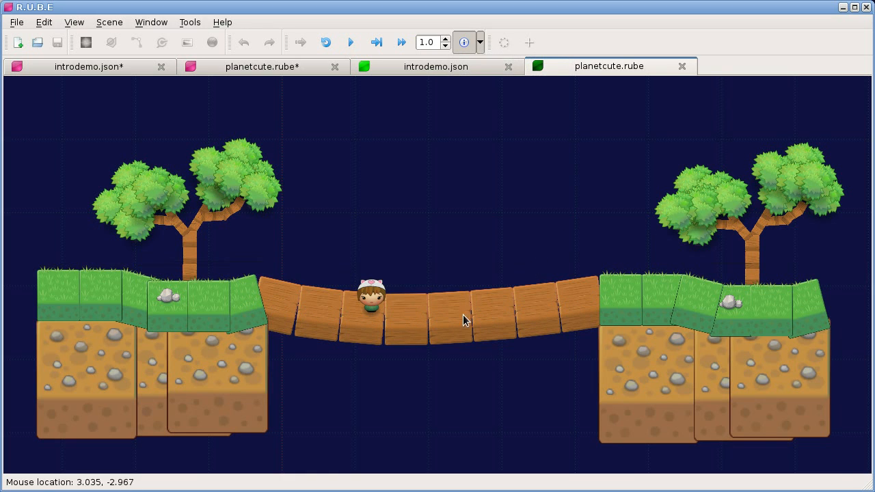
- Resume the simulation, tug the bridge planks, pull the character back toward the near bank of the first tree, and pause
key("space")
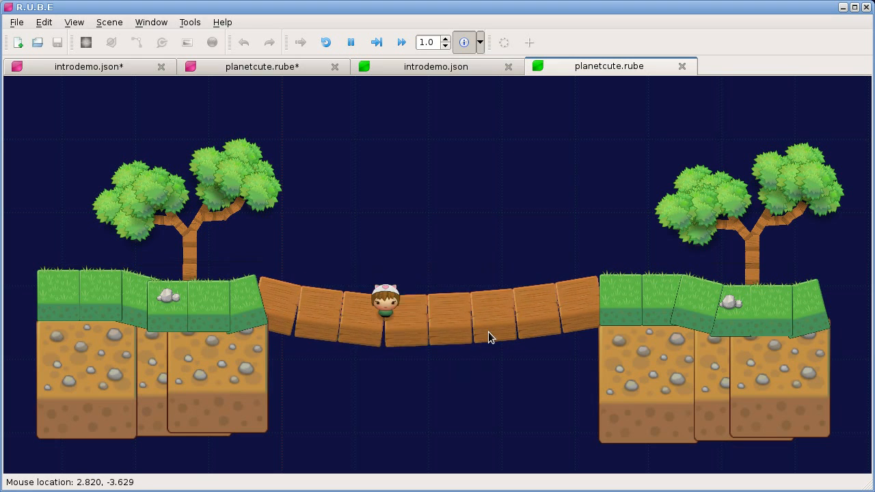
left_click_drag(470, 342, 463, 414)
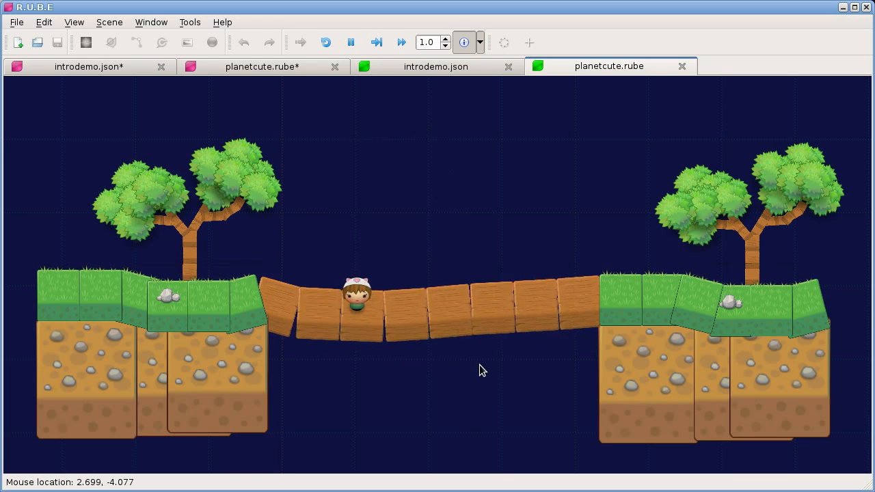
left_click_drag(457, 321, 458, 383)
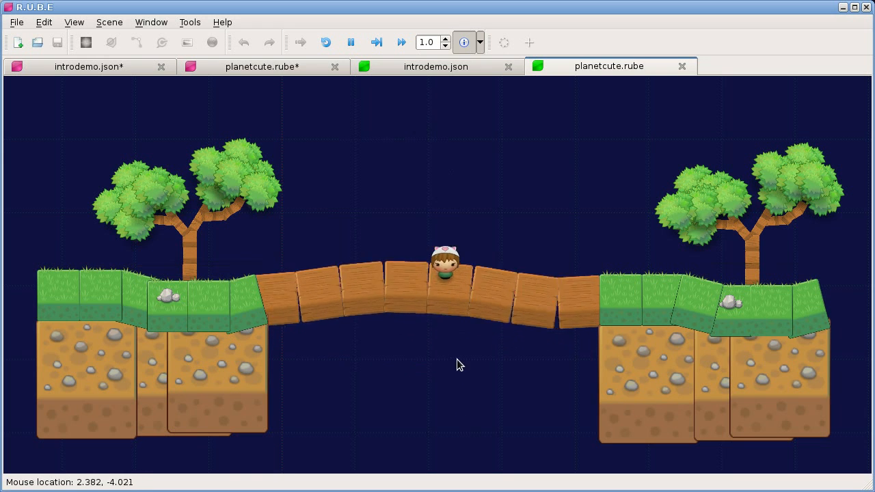
left_click_drag(491, 325, 503, 383)
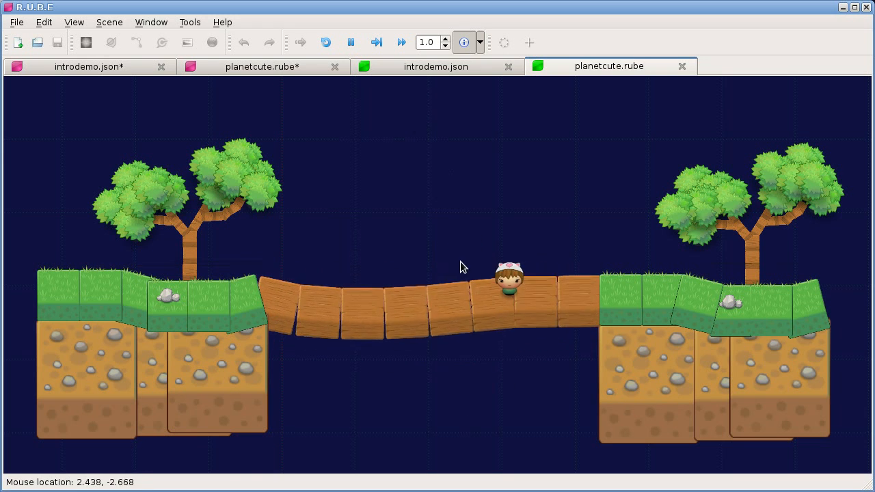
left_click_drag(499, 293, 260, 214)
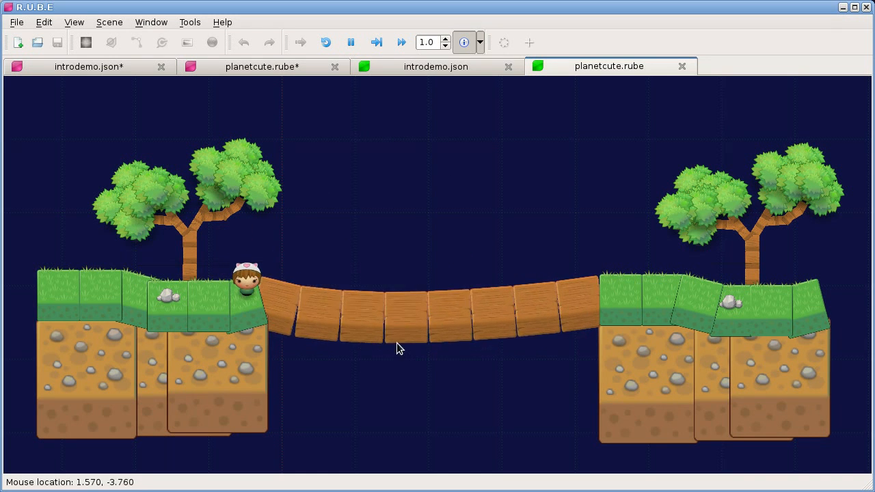
left_click_drag(401, 340, 414, 405)
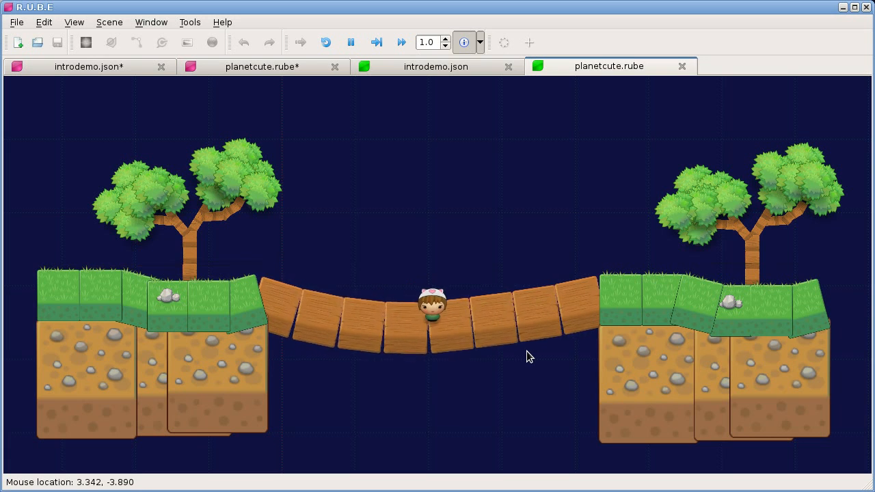
key("space")
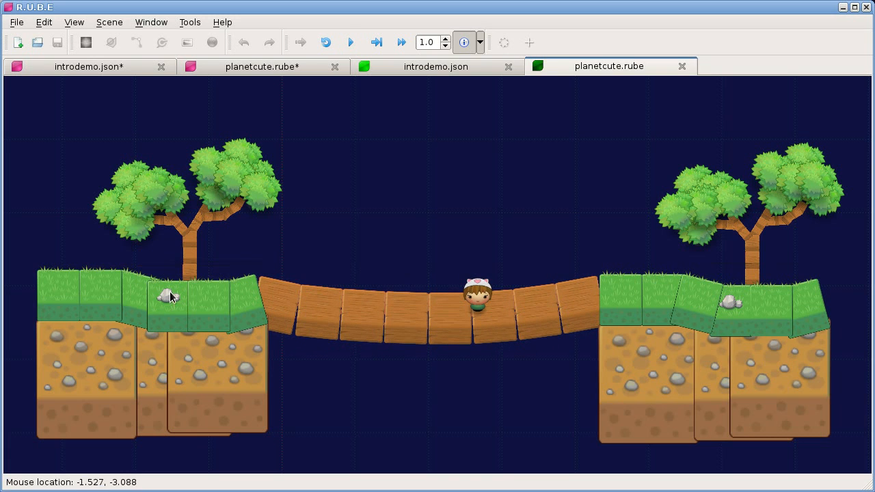
- Examine the rock image on the grass up close and the top-down map beside the bridge scene
scroll(171, 301, "up", 10)
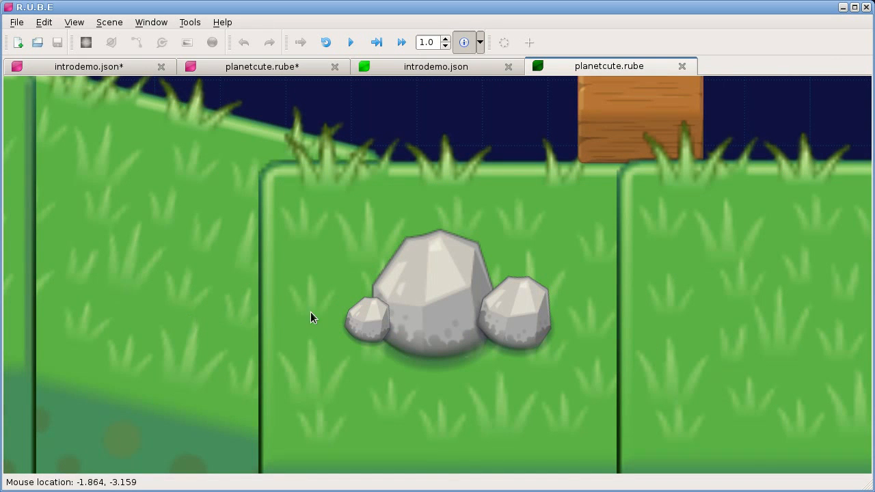
scroll(510, 329, "down", 4)
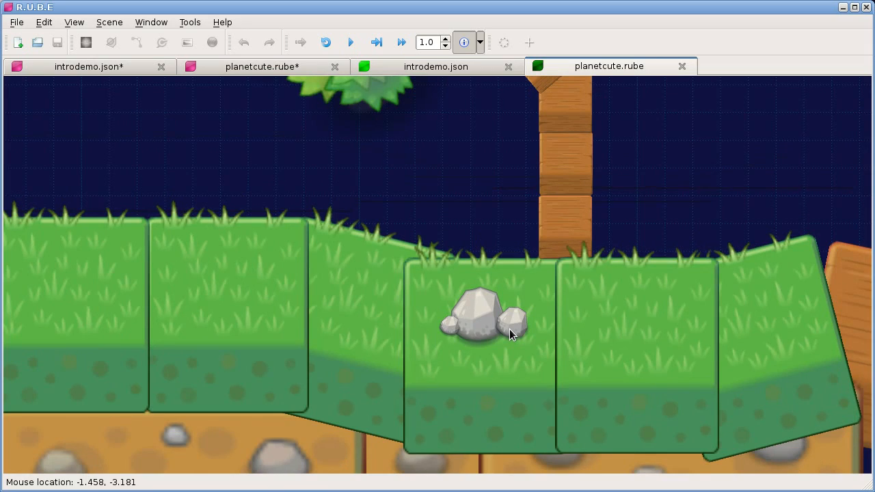
scroll(509, 329, "down", 1)
scroll(510, 329, "down", 3)
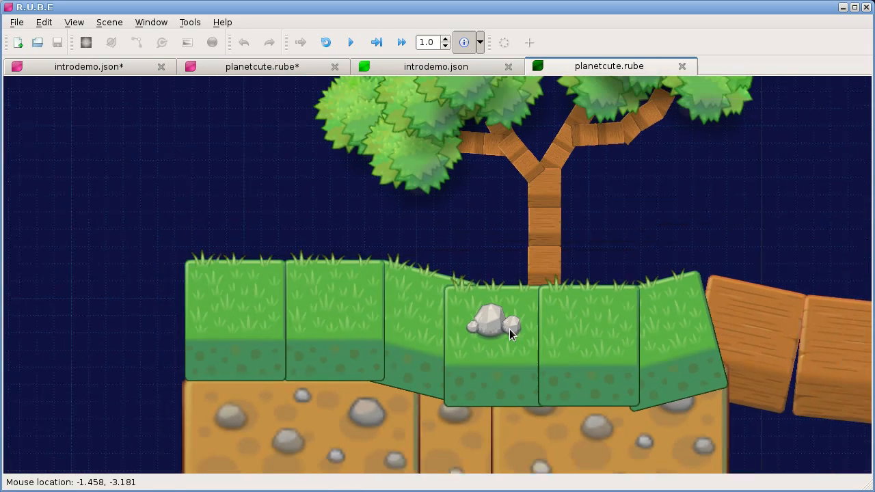
scroll(509, 331, "down", 3)
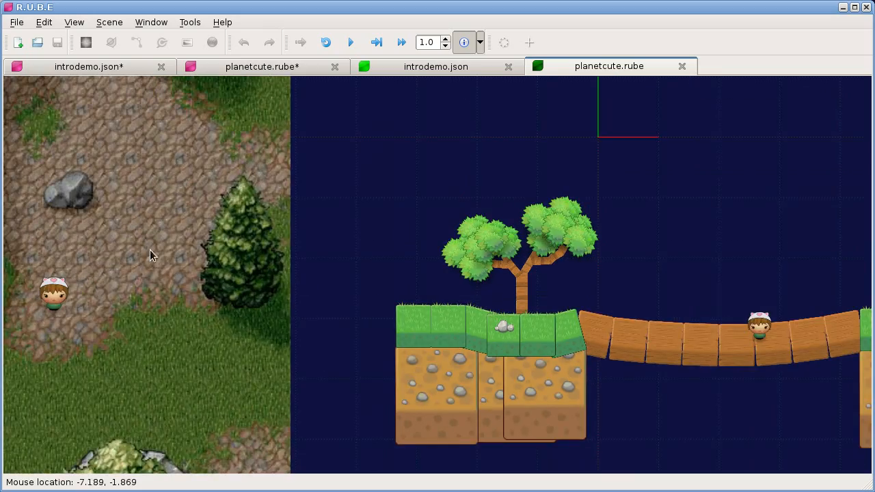
right_click_drag(151, 254, 457, 274)
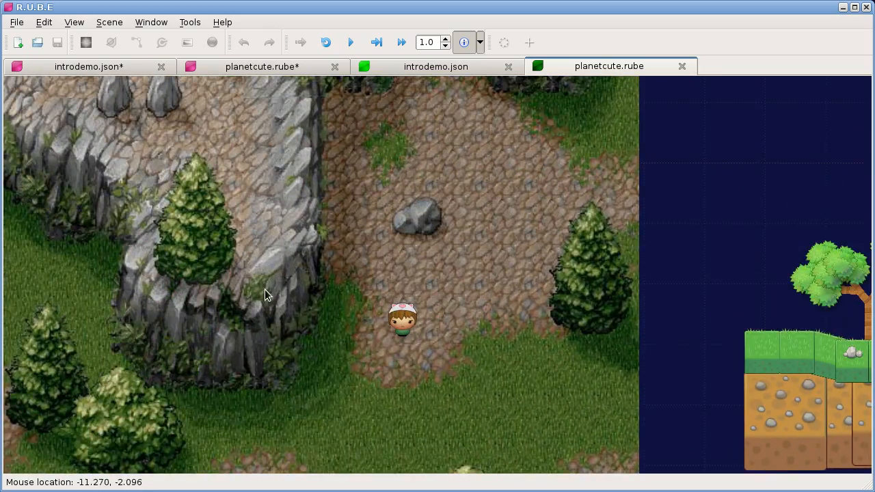
right_click_drag(265, 289, 546, 318)
scroll(546, 319, "down", 4)
right_click_drag(535, 244, 500, 221)
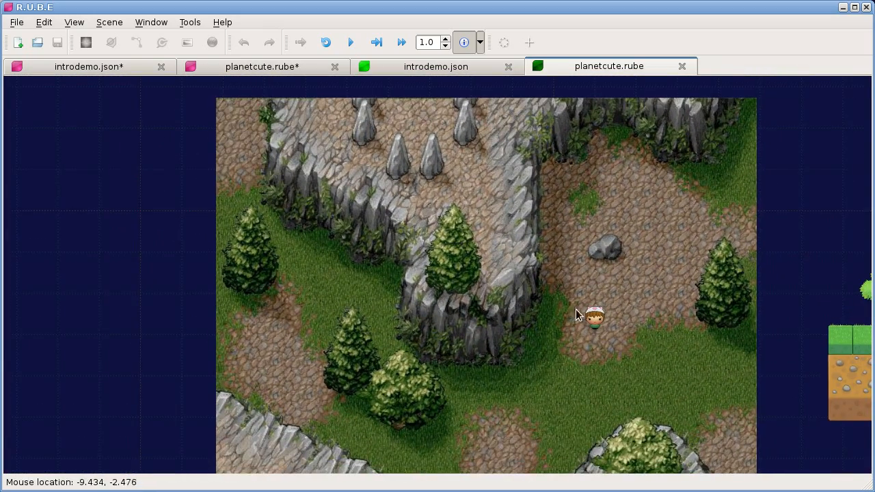
scroll(568, 287, "up", 3)
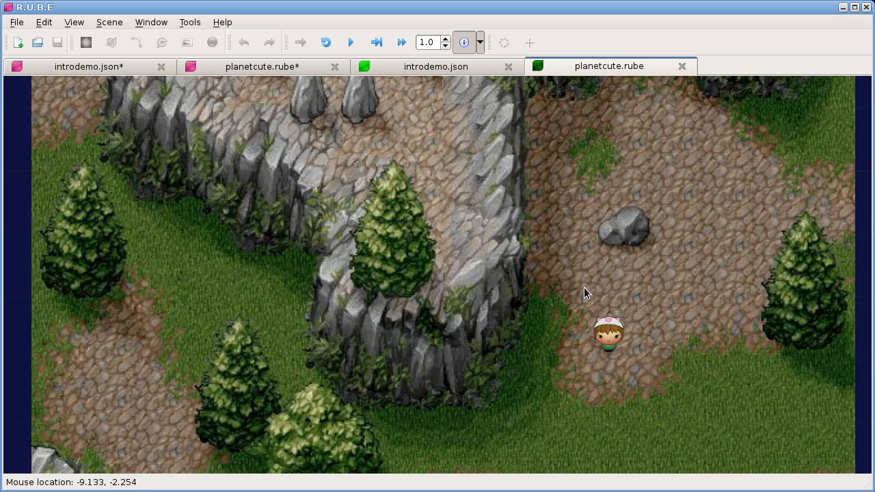
- Resume the simulation and pull the character around the rock and against the cliff edge on the top-down map
right_click_drag(573, 256, 572, 289)
key("space")
left_click_drag(605, 348, 658, 353)
left_click_drag(648, 301, 678, 196)
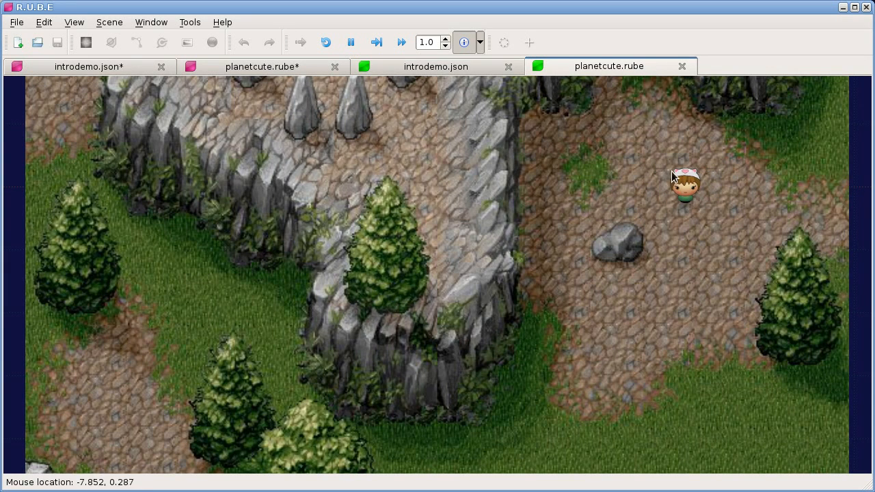
left_click_drag(701, 184, 641, 186)
left_click_drag(733, 193, 614, 267)
left_click_drag(555, 275, 532, 174)
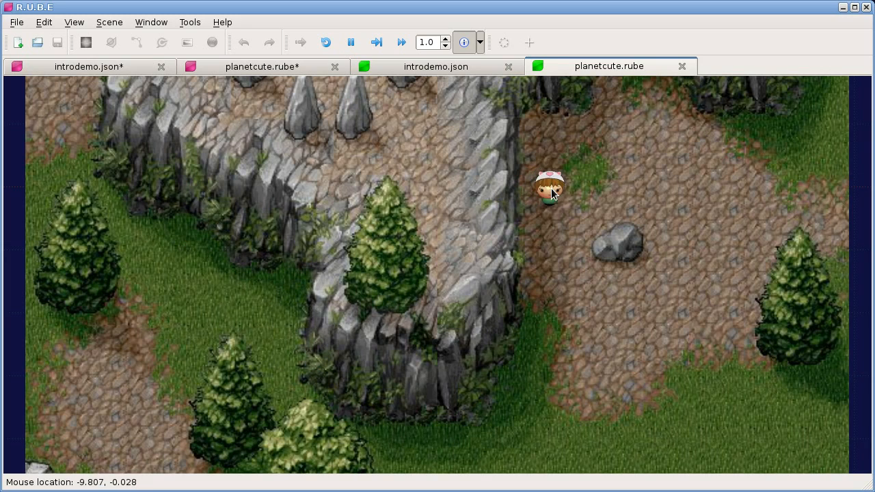
- Show the fixtures over the top-down map and pull the character from the cliff to below the rock
left_click(480, 42)
left_click(493, 92)
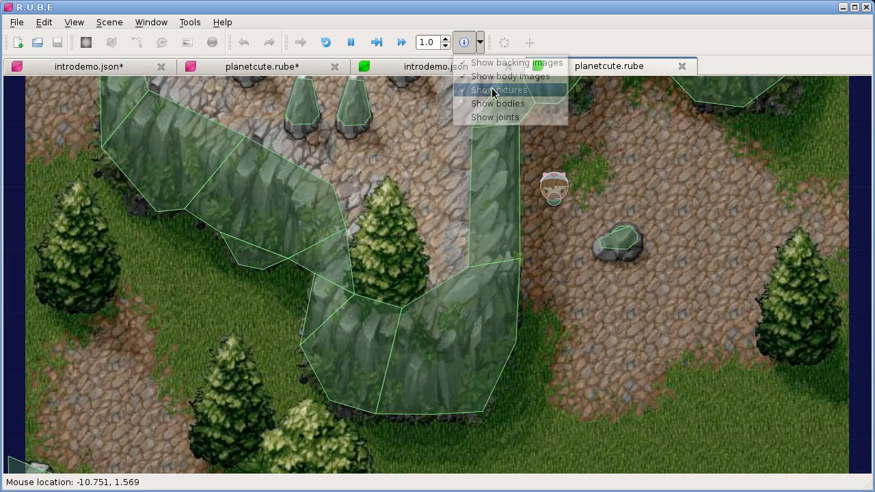
scroll(466, 269, "down", 3)
right_click_drag(428, 298, 425, 274)
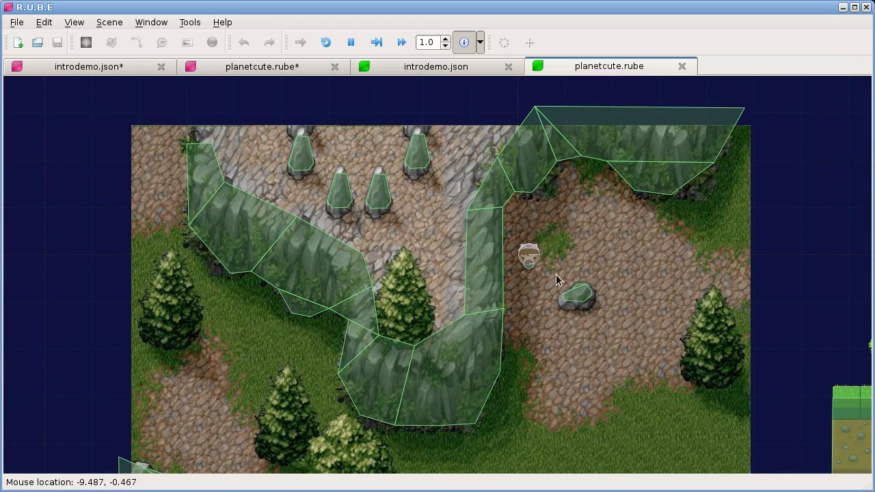
left_click_drag(532, 258, 560, 349)
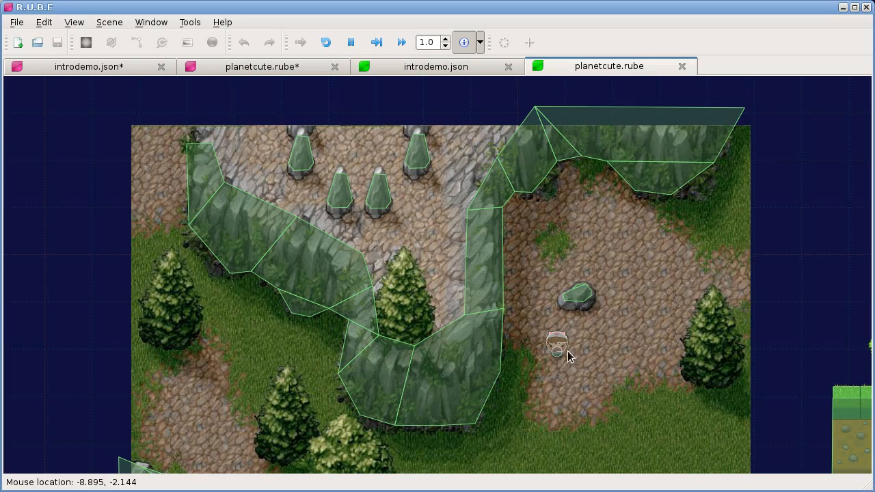
scroll(548, 326, "down", 2)
right_click_drag(549, 326, 443, 274)
scroll(450, 261, "down", 1)
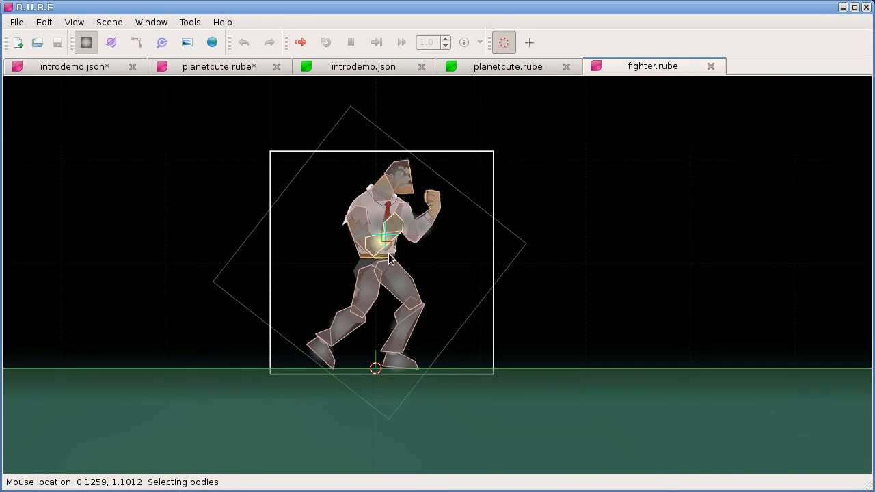
- Select all of the fighter's joints with a selection rectangle around the whole figure in fighter.rube
scroll(389, 253, "up", 3)
right_click_drag(443, 254, 489, 264)
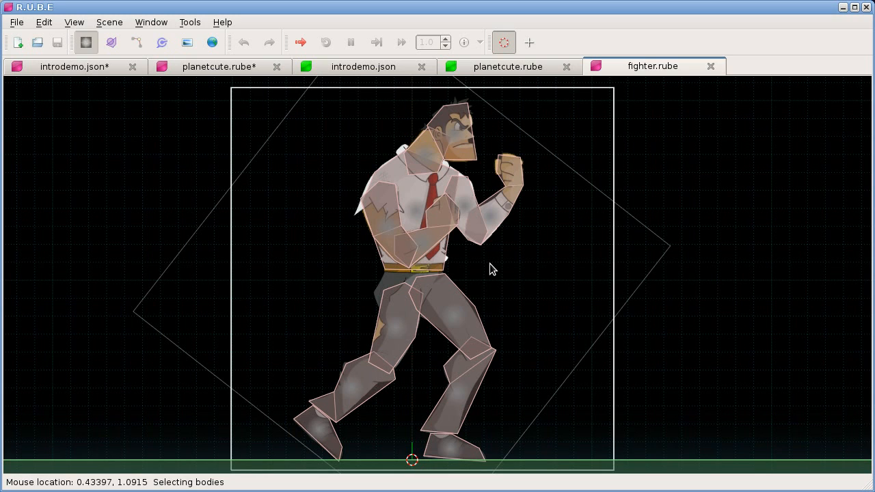
key("j")
left_click_drag(259, 93, 593, 451)
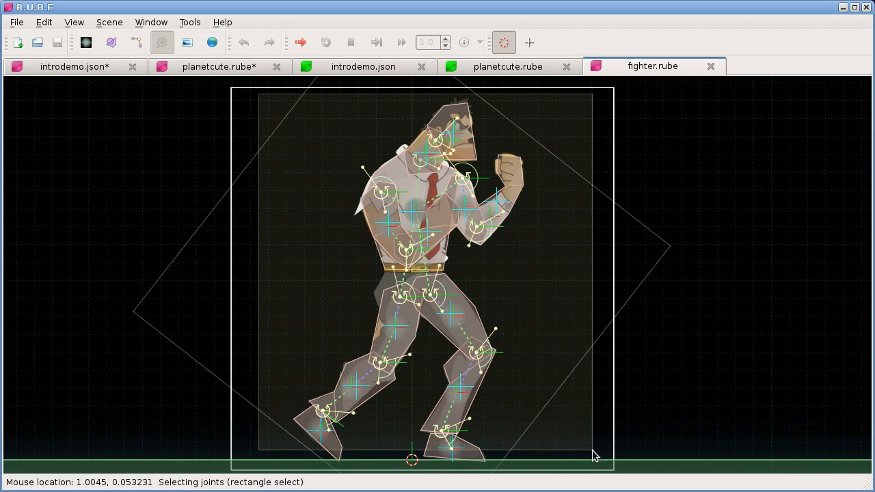
left_click_drag(593, 450, 592, 450)
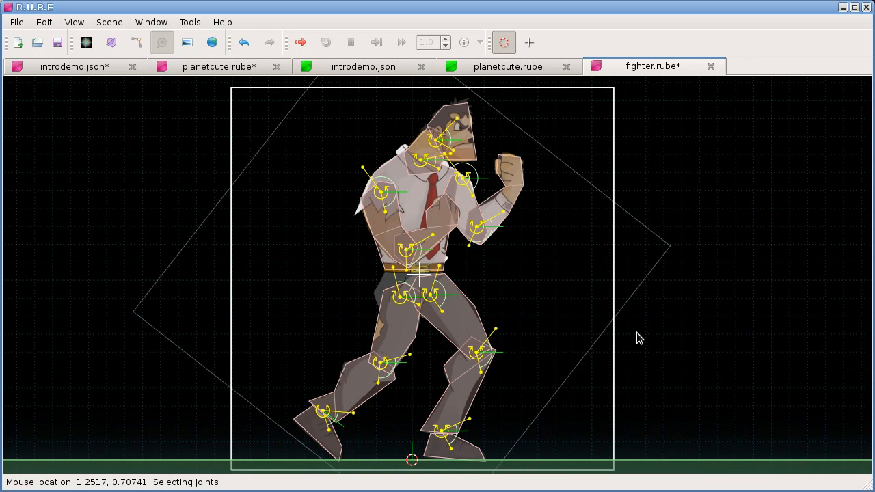
- Open the fighter scene in the simulator and hide its fixtures, body markers and joints so only the images are drawn
key("ctrl+p")
left_click(648, 236)
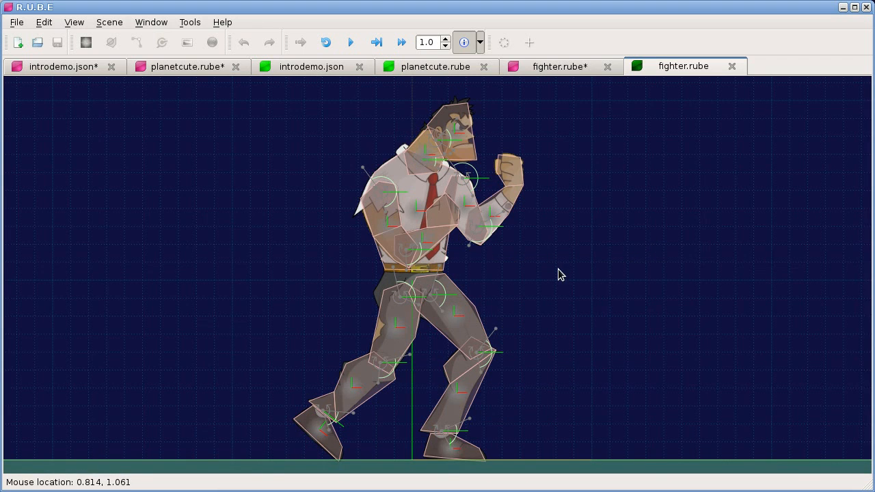
left_click(482, 45)
left_click(472, 88)
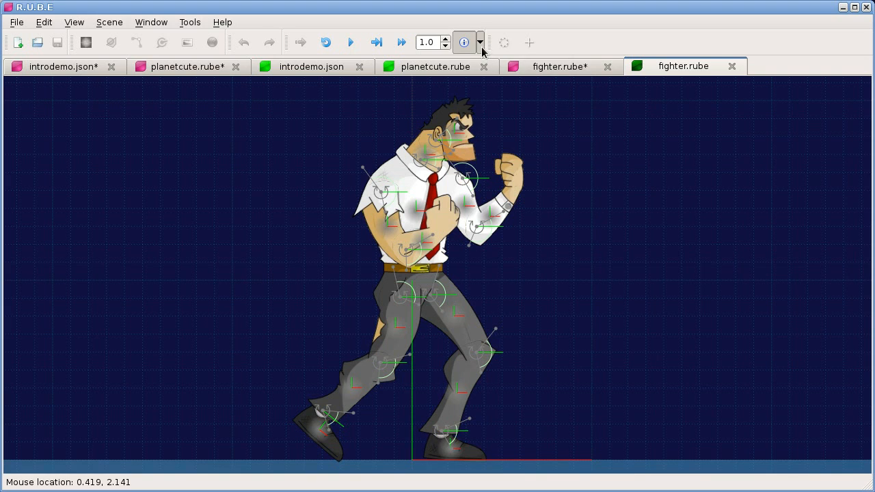
left_click(481, 45)
left_click(480, 102)
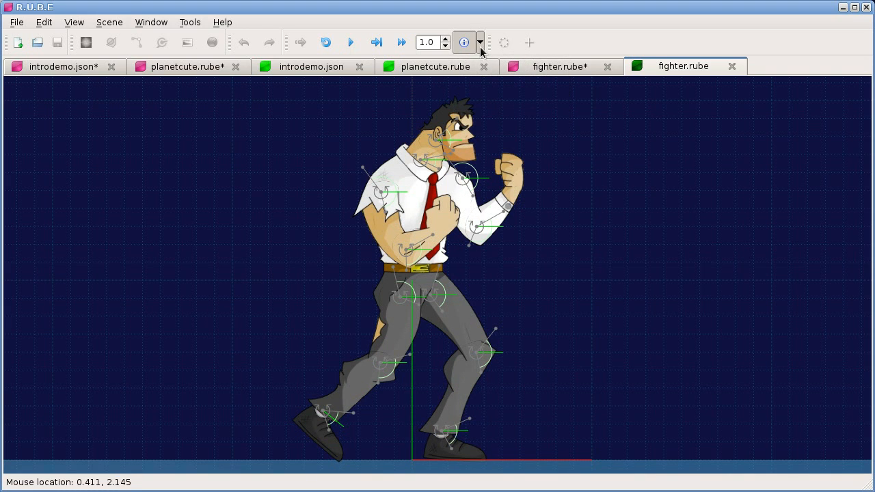
left_click(482, 45)
left_click(491, 115)
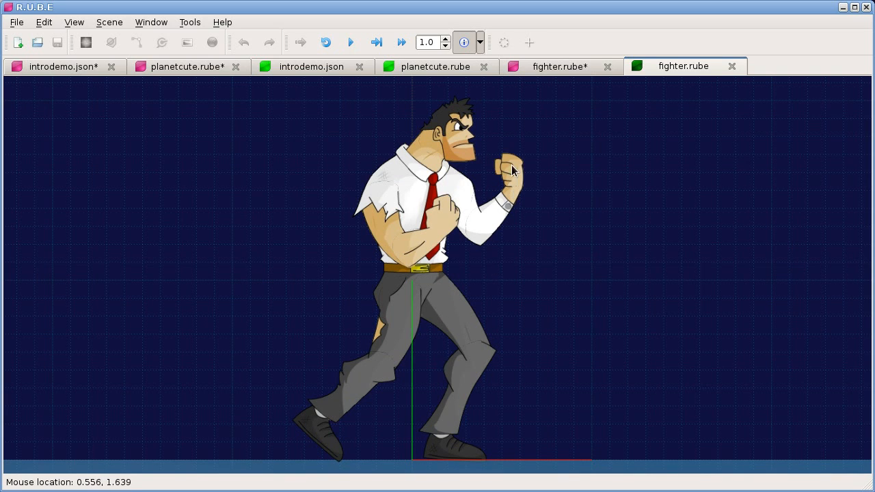
- Run the fighter simulation, pull the raised fist and upper body forward, and pull both feet down onto the ground
left_click_drag(523, 176, 722, 203)
key("space")
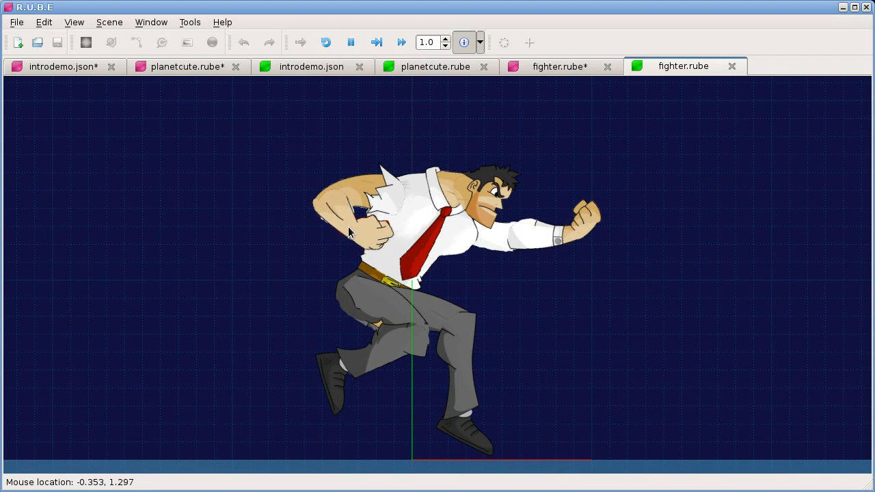
left_click_drag(456, 181, 506, 182)
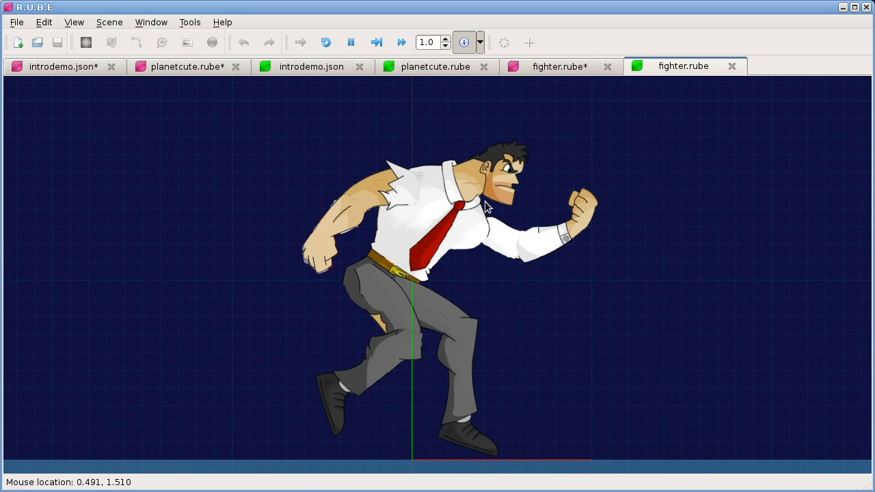
left_click_drag(333, 389, 343, 453)
left_click_drag(455, 433, 451, 460)
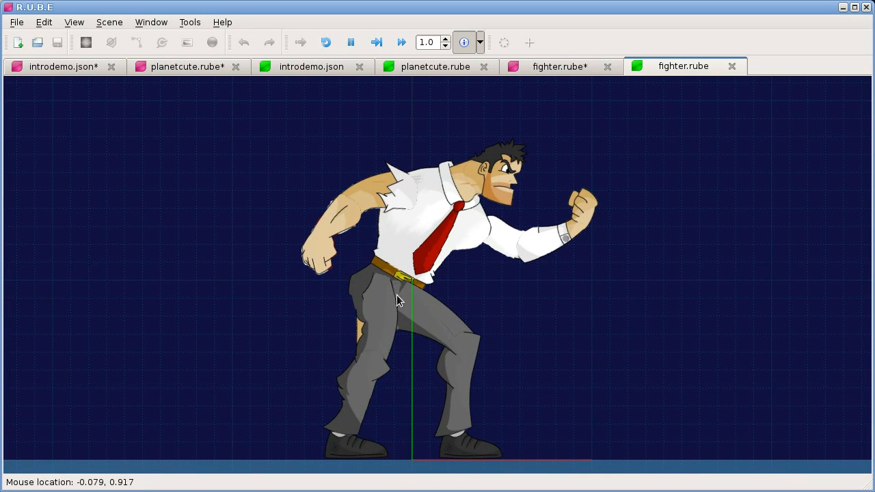
- Tug the fighter's hips, foot and upper body around, and haul the figure head first up to the left of the origin
left_click_drag(372, 291, 375, 310)
left_click_drag(340, 429, 362, 442)
left_click_drag(310, 285, 466, 274)
left_click_drag(444, 206, 726, 274)
left_click_drag(492, 312, 120, 177)
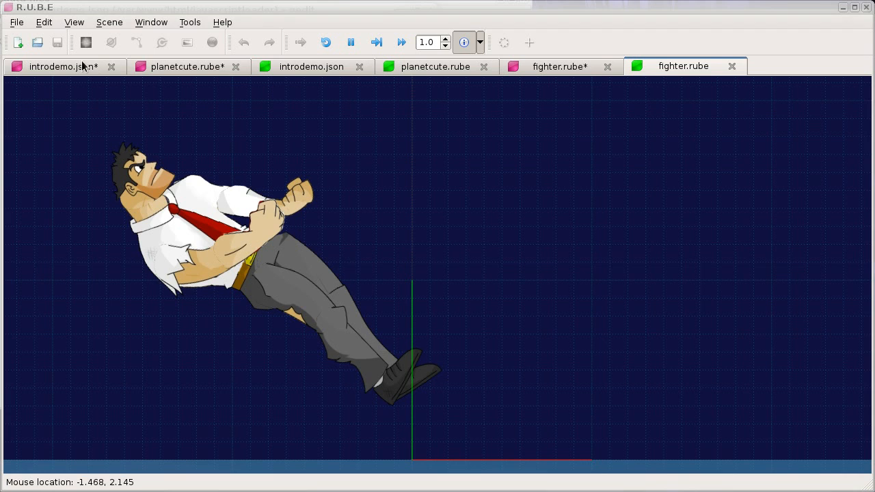
- Return to the introdemo.json scene being edited, open its script editor and switch to selecting bodies
left_click(60, 68)
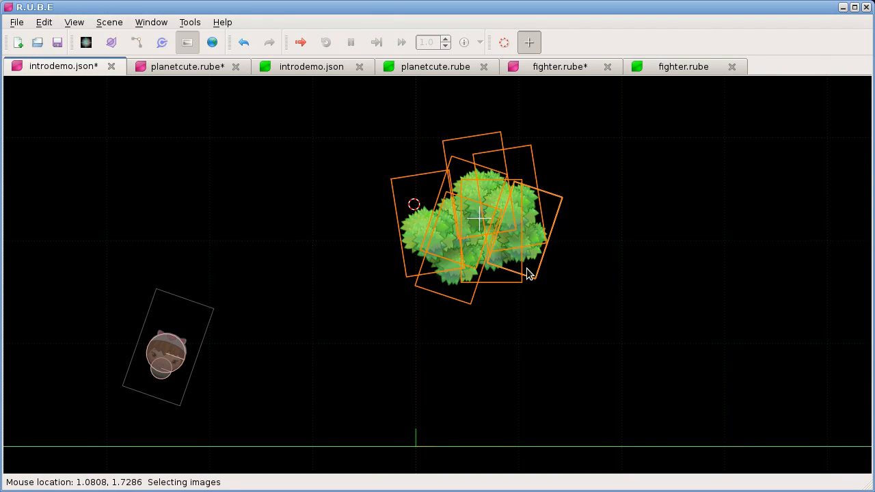
scroll(528, 274, "down", 1)
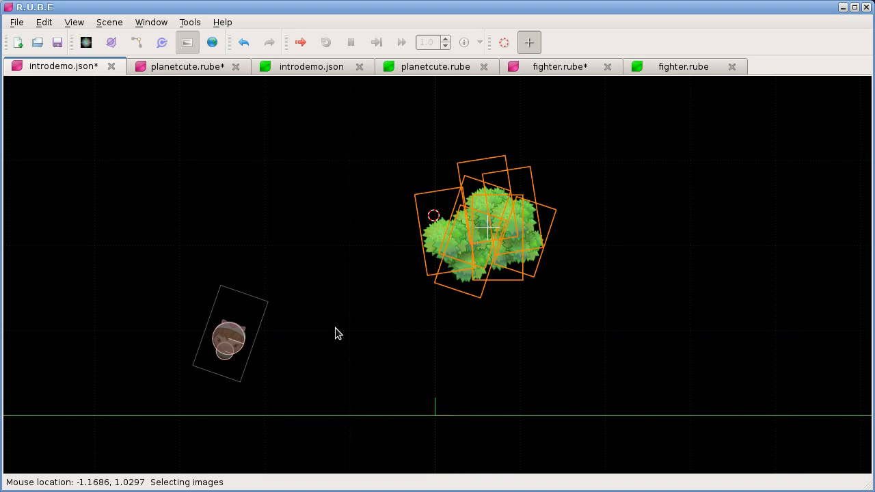
key("F8")
key("b")
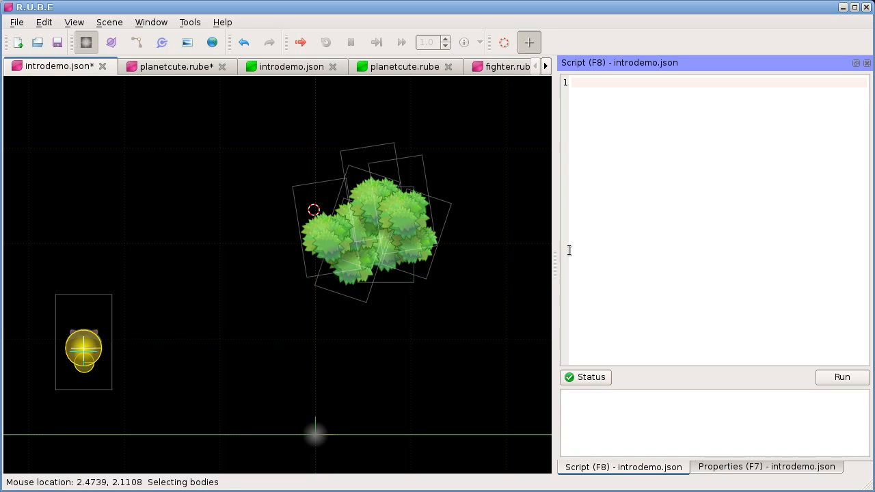
scroll(477, 296, "down", 4)
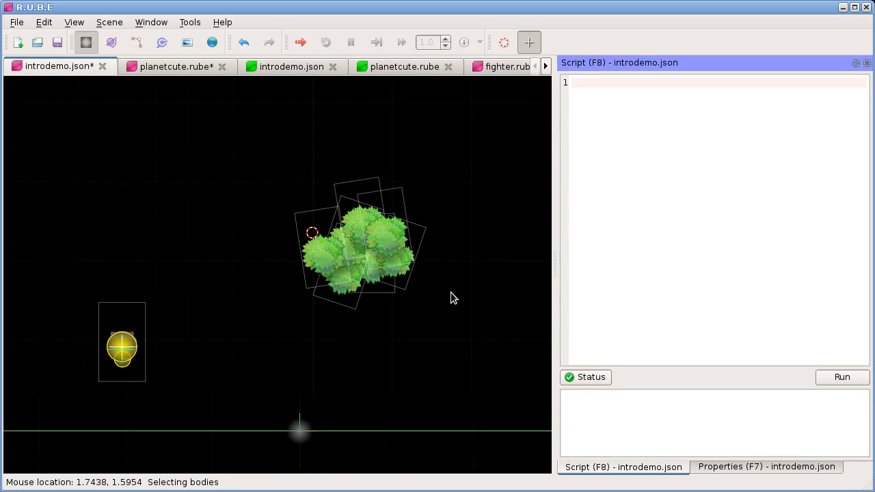
- Select all of the bush's leaf images and place two duplicates of the group to the right of the original
left_click_drag(178, 164, 369, 299)
key("i")
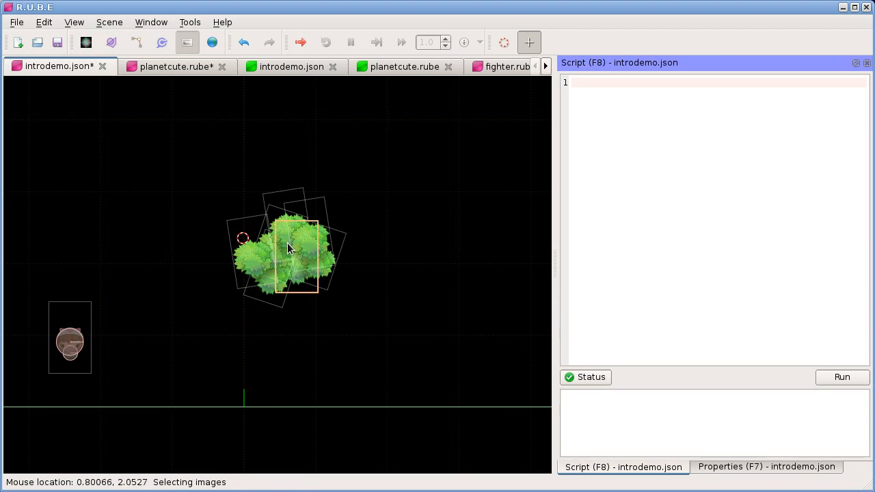
left_click_drag(186, 166, 374, 331)
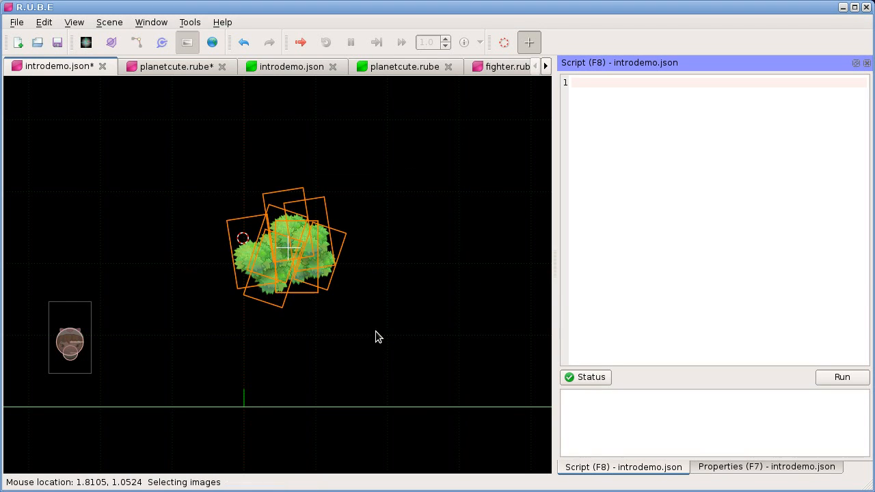
right_click_drag(385, 279, 305, 264)
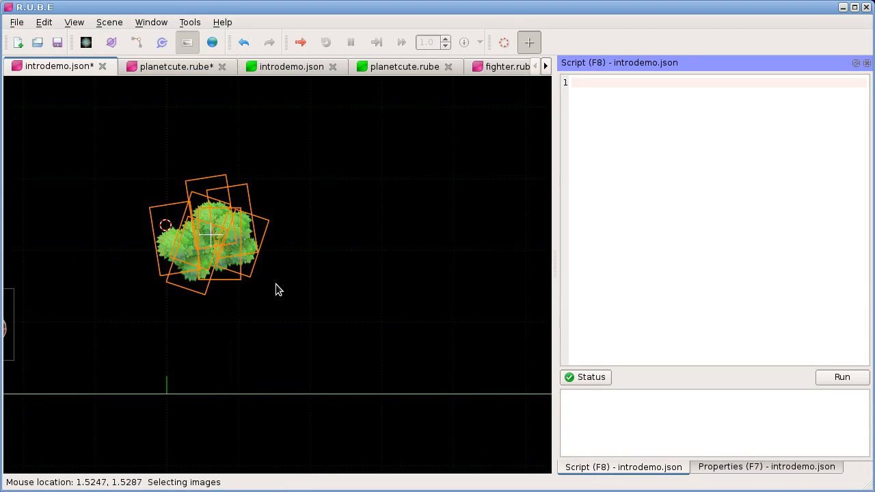
key("shift+d")
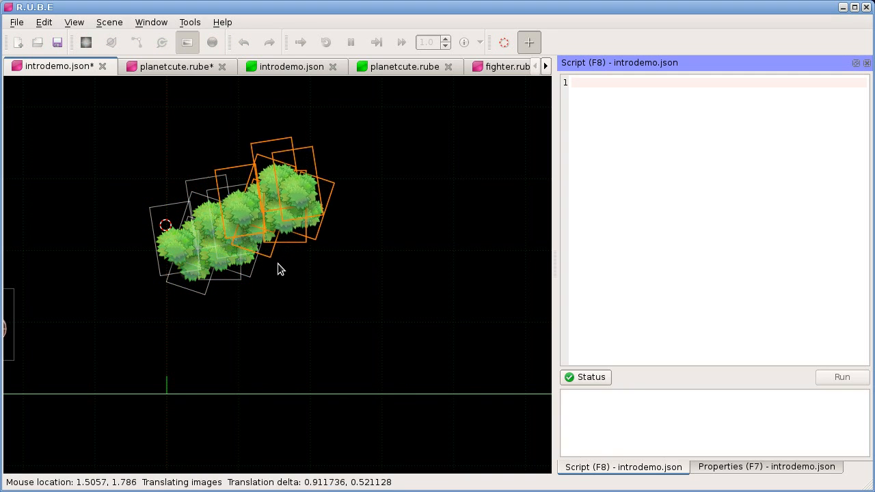
left_click(298, 254)
key("shift+d")
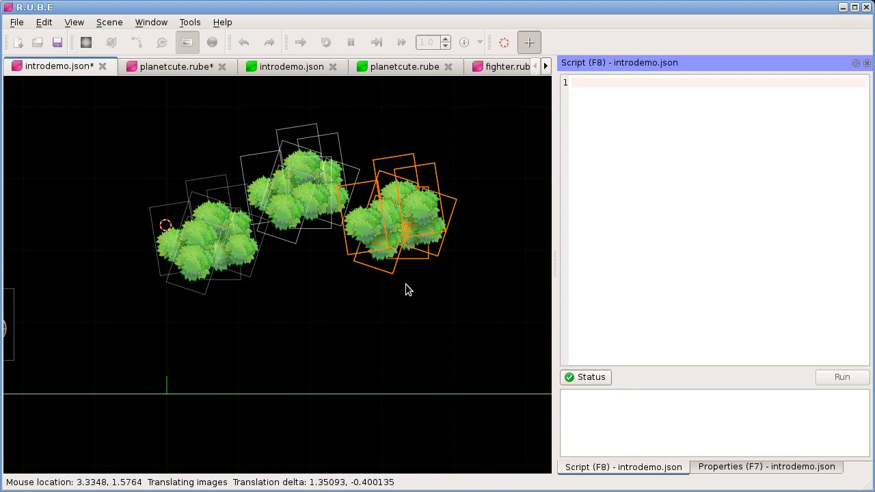
left_click(410, 290)
- Delete both duplicated bushes and reselect all images of the original bush
left_click_drag(477, 301, 273, 148)
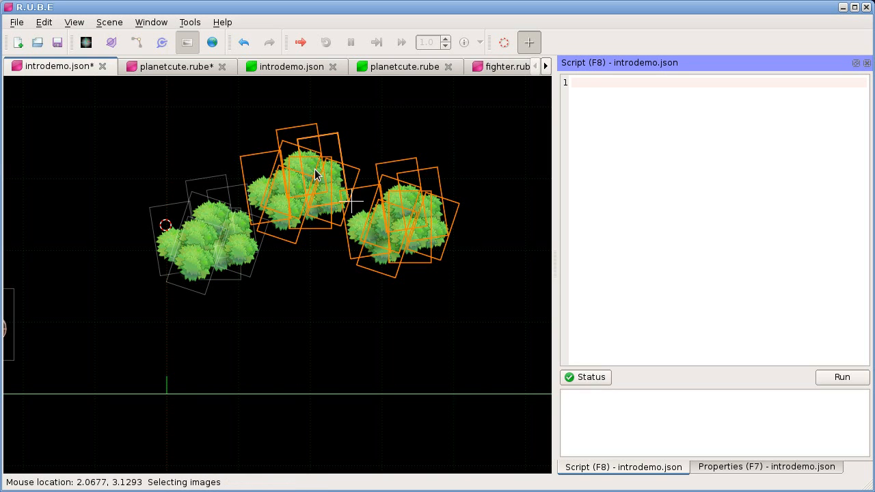
key("Delete")
left_click_drag(118, 158, 301, 287)
- Write the call getSelectedImages(); on the first line of the script
left_click(590, 145)
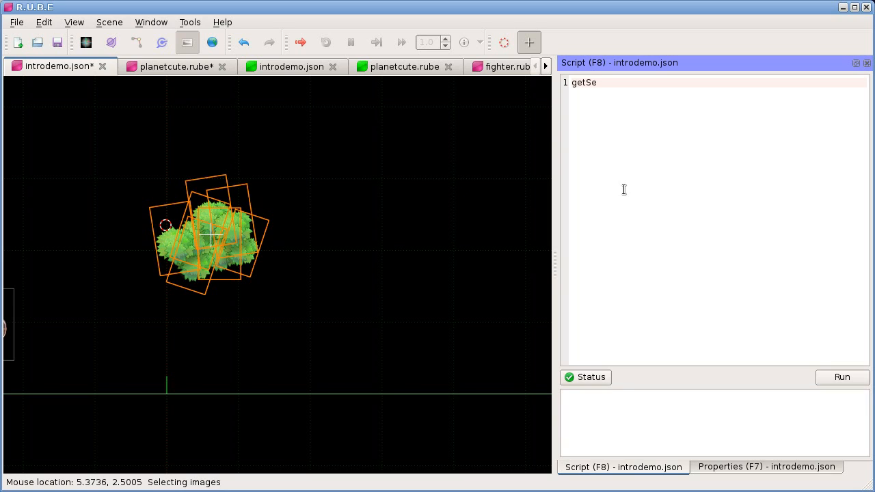
type("edImages*(")
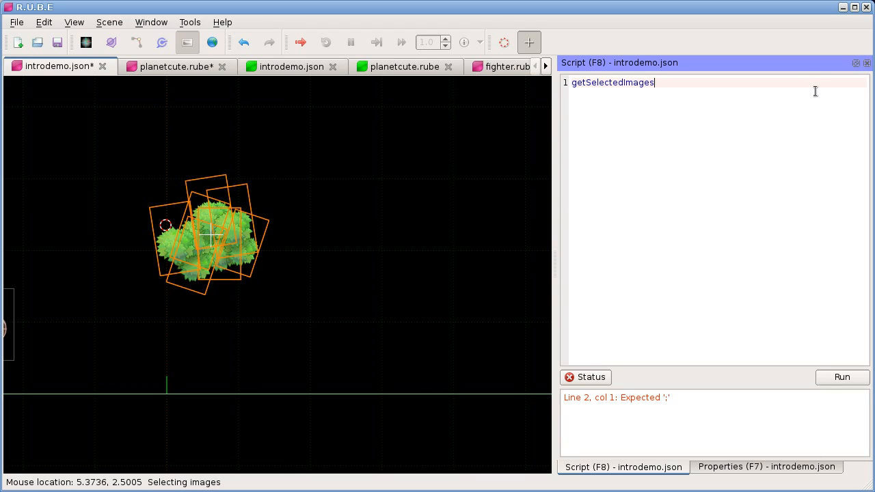
type(";")
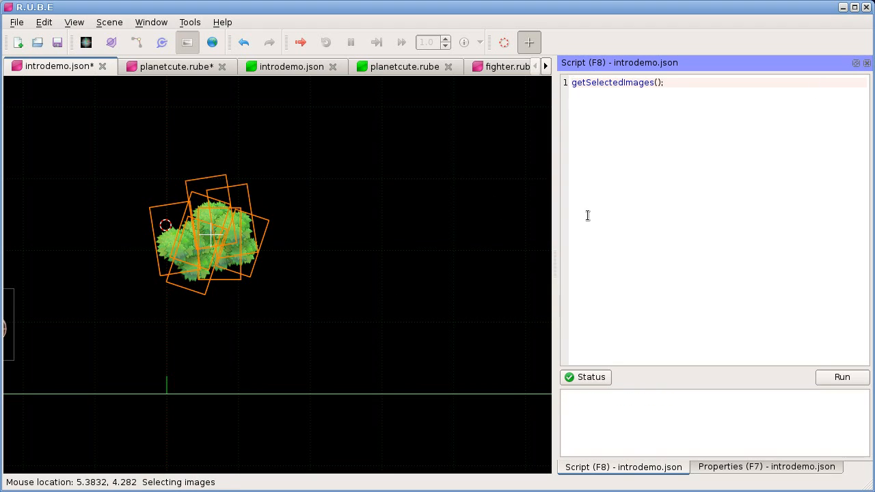
- Wrap the call in a duplicate function so the line reads duplicate( getSelectedImages() );
type("dupi")
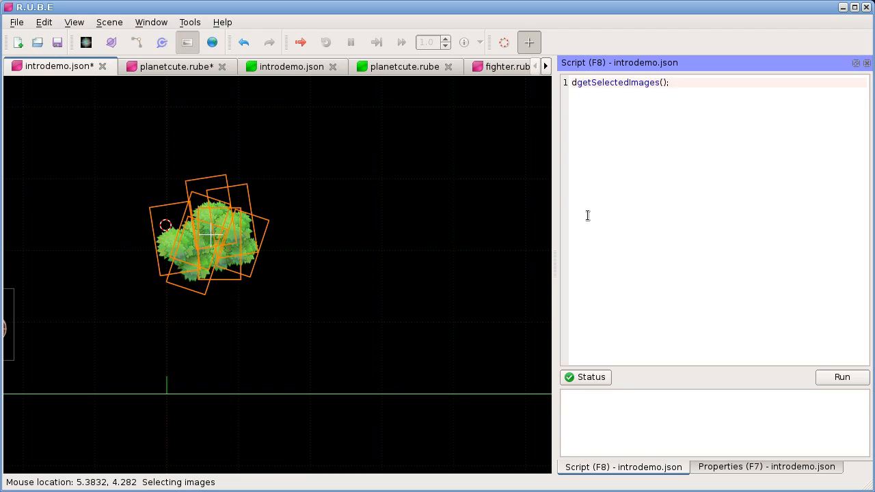
key("BackSpace")
type("licate(")
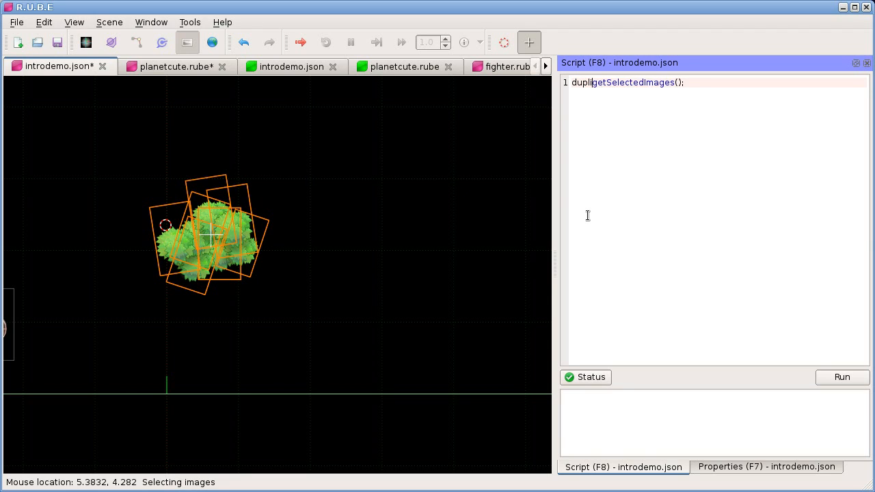
key("End")
key("BackSpace")
type(")")
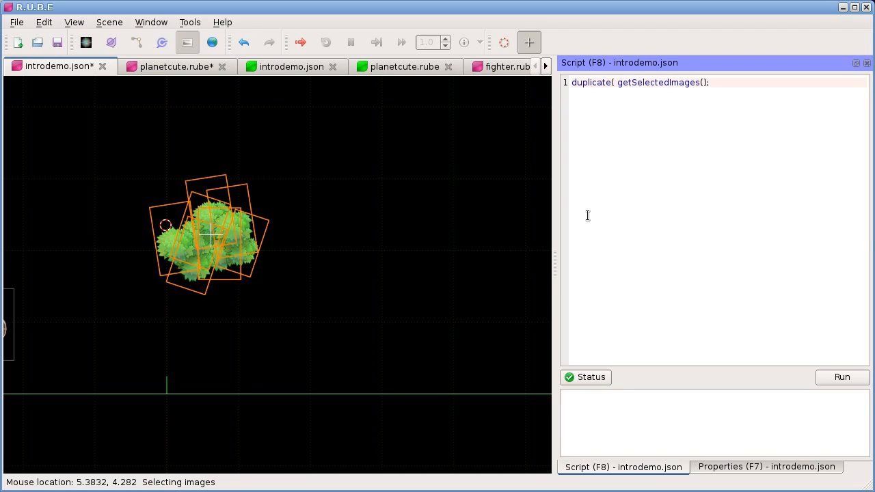
key("BackSpace")
type(")")
- Assign the duplicated images to a variable by putting image[] imgs = at the start of the line
key("ctrl+Return")
type("image")
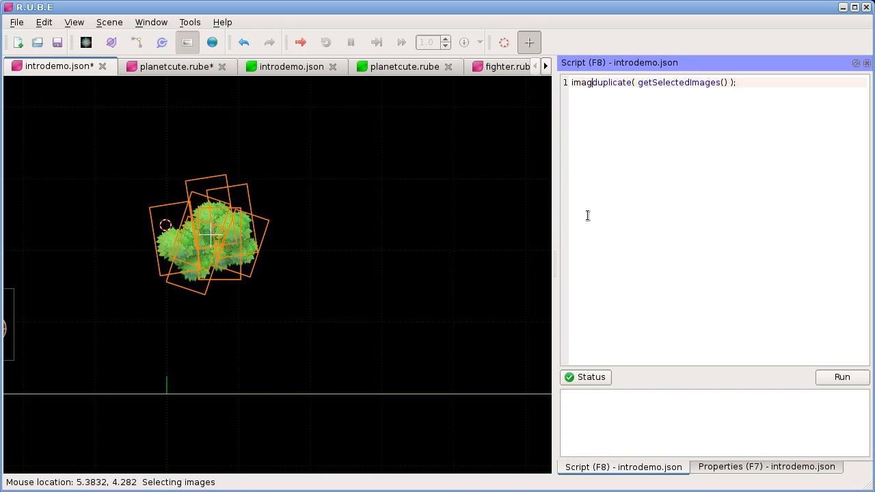
type("[] imgs =")
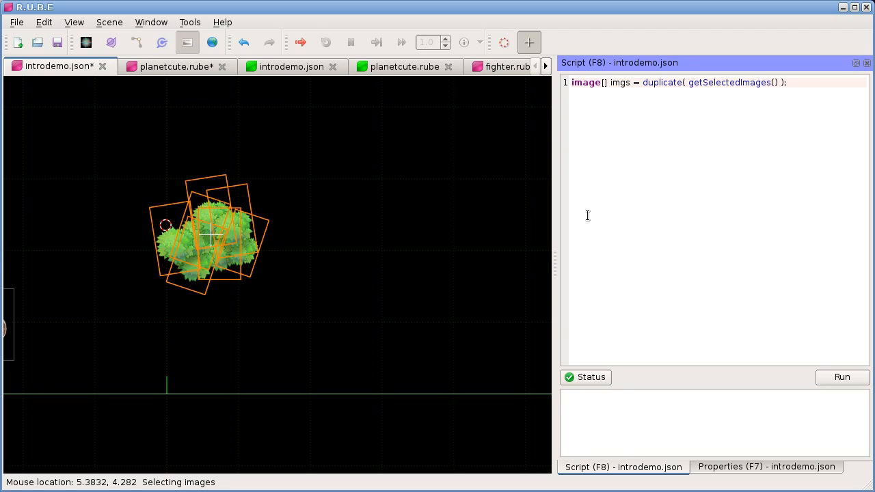
- Add the second script line translate( imgs, 2.0, 0.0 ); and run the script
key("Return")
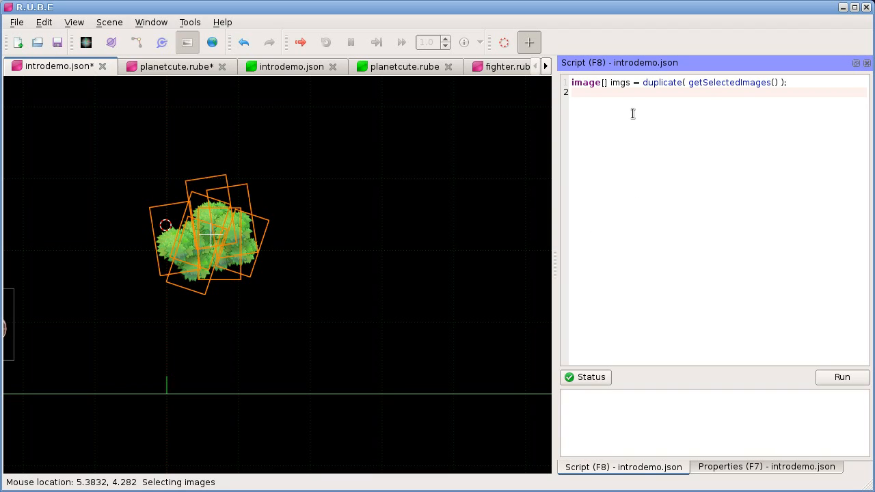
type("translate( imgs, 2.0, 0.0 );")
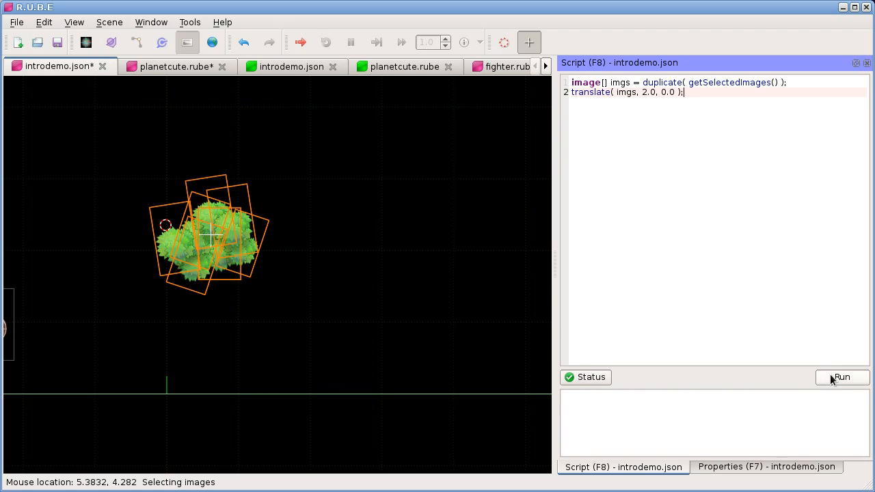
key("ctrl+Return")
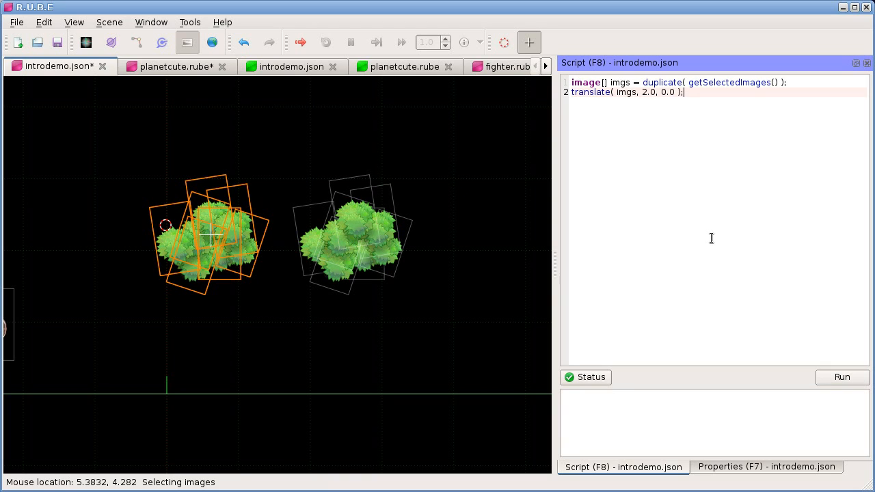
- Undo the scripted duplication of the bush and deselect all images in the scene
left_click(244, 43)
right_click_drag(331, 217, 326, 218)
left_click(297, 256)
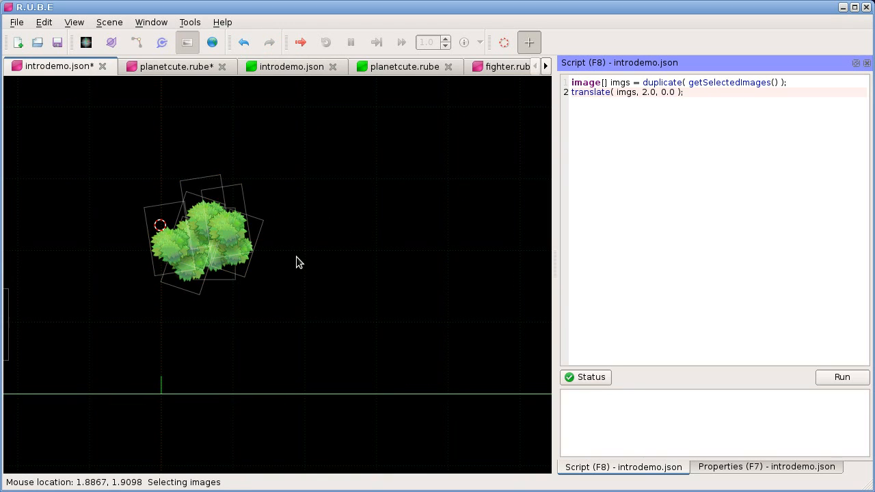
left_click_drag(689, 82, 771, 82)
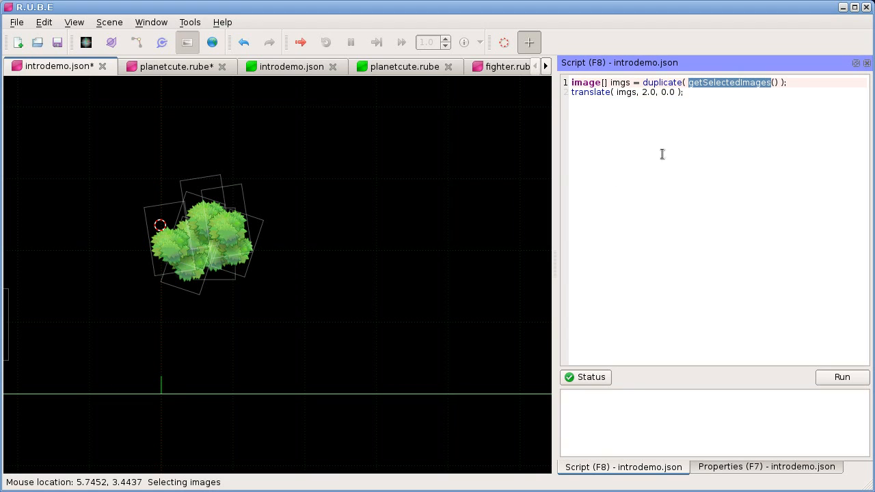
left_click(674, 109)
left_click_drag(700, 91, 555, 71)
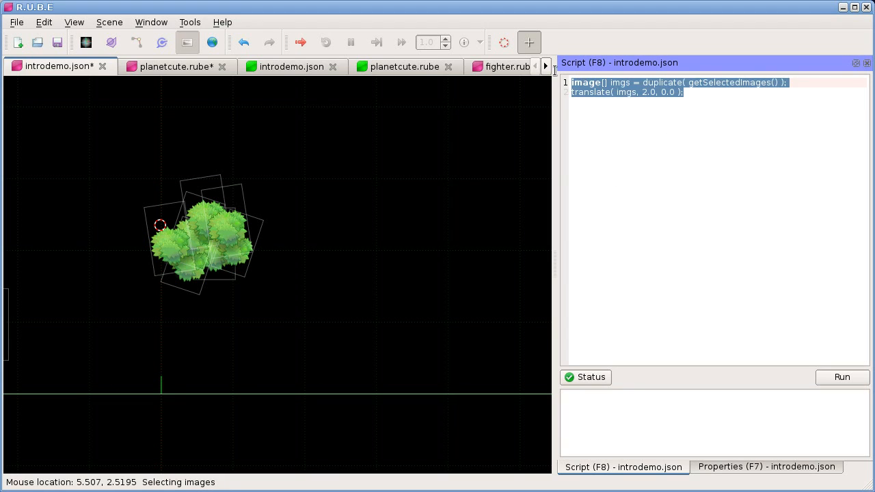
- Select the single bush image on the cluster's upper right and run the duplicate-and-translate script on it
right_click_drag(287, 229, 365, 221)
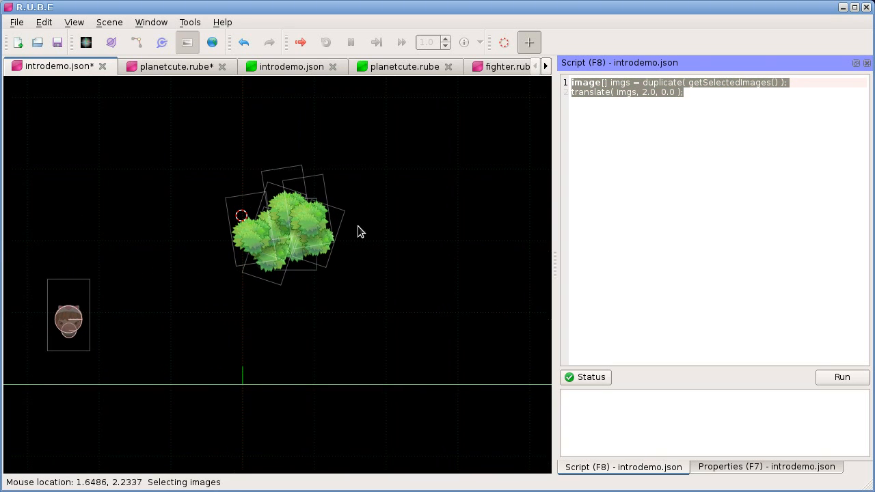
left_click(309, 211)
right_click_drag(380, 278, 353, 277)
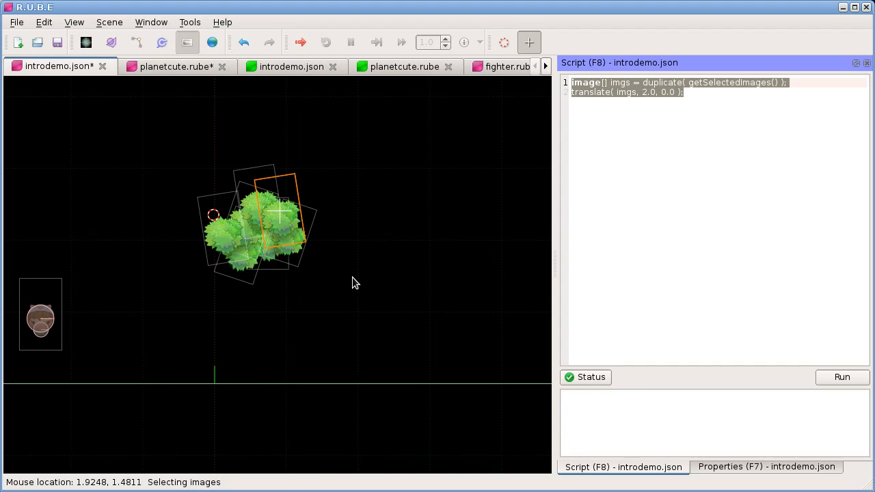
key("ctrl+Return")
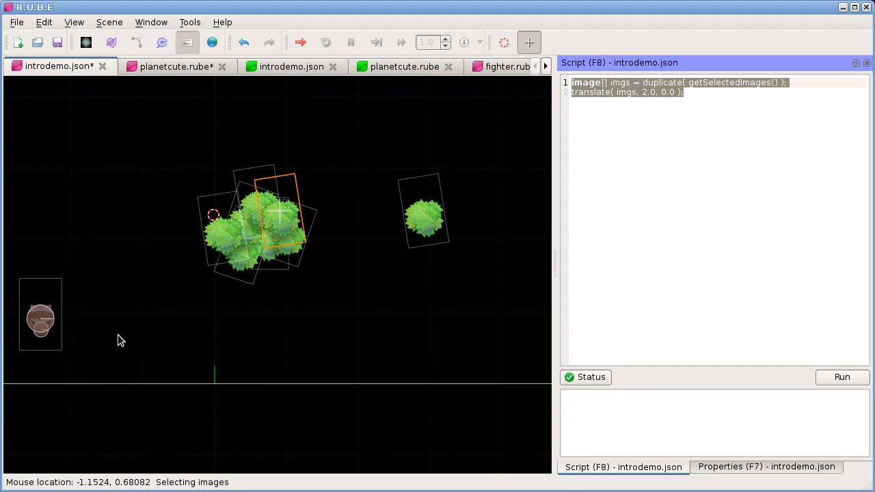
- Run the same script separately on the character image and on the bush image at the cluster's lower left
left_click(55, 320)
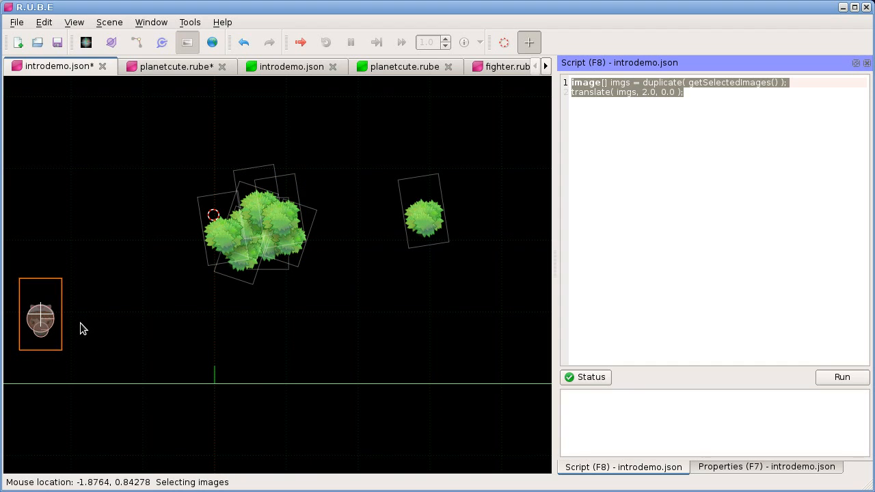
key("ctrl+Return")
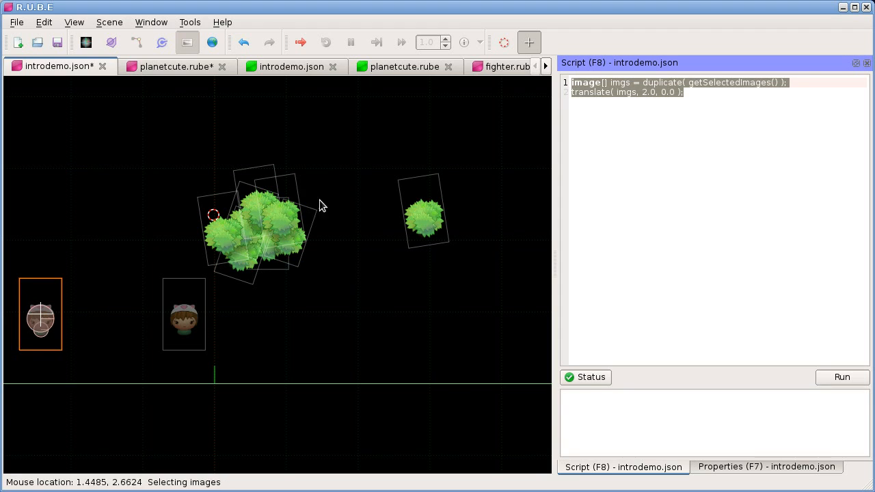
left_click(251, 276)
key("ctrl+Return")
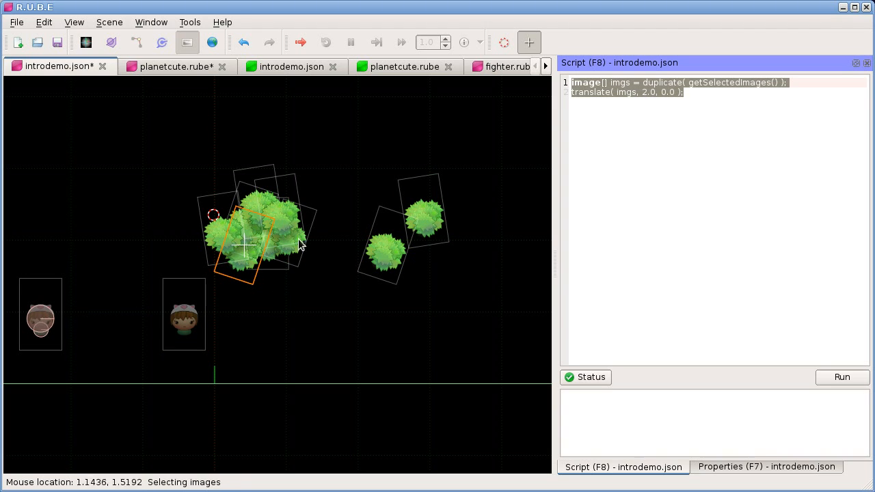
- Undo the three script executions on the bush and character images
right_click_drag(322, 302, 326, 303)
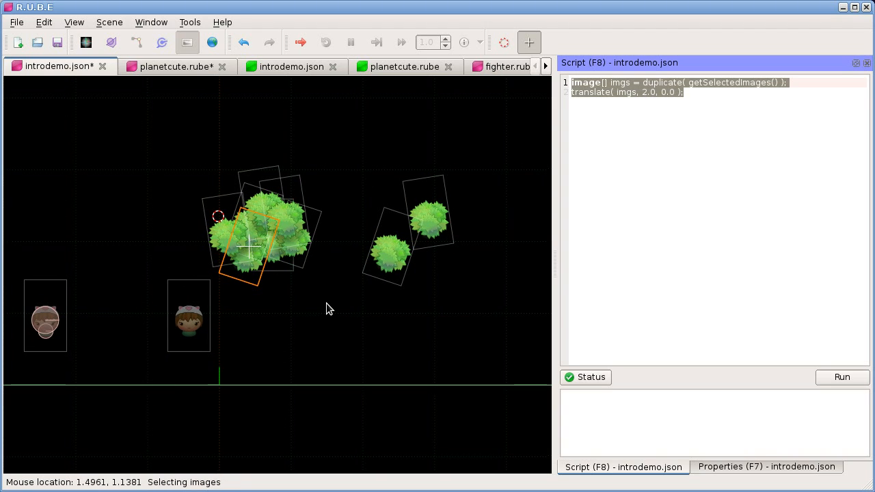
key("ctrl+z")
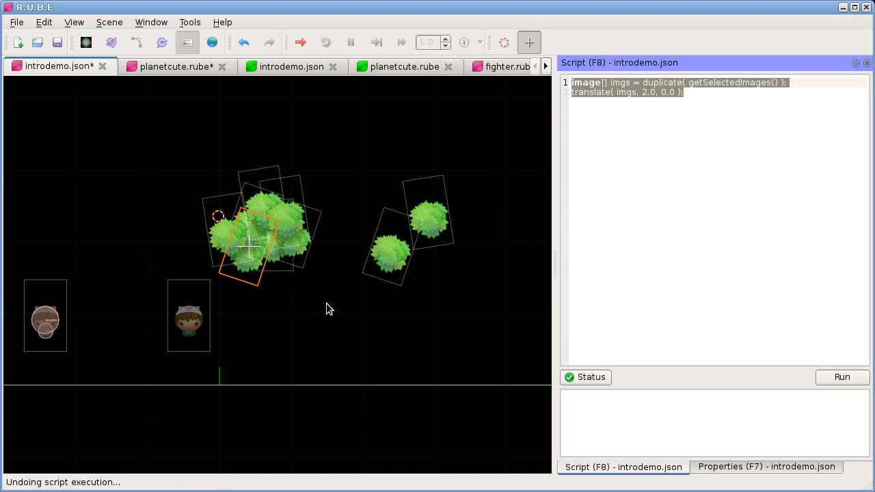
key("ctrl+z")
key("ctrl+z")
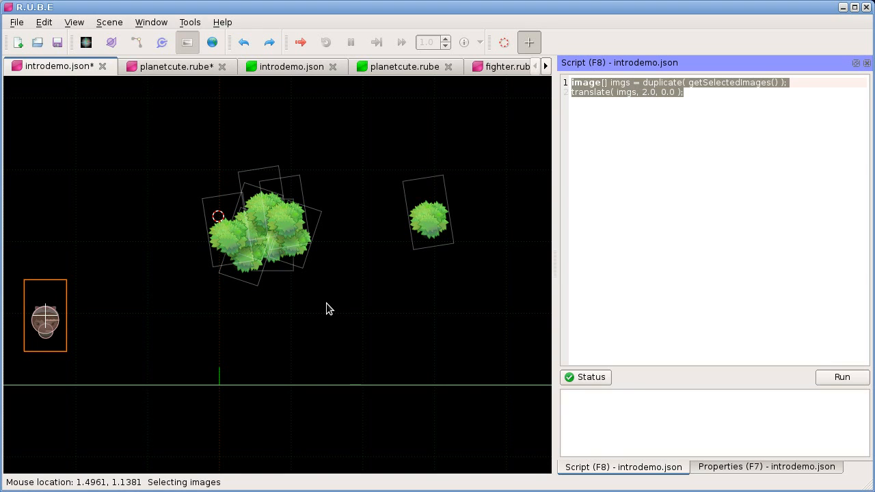
key("ctrl+z")
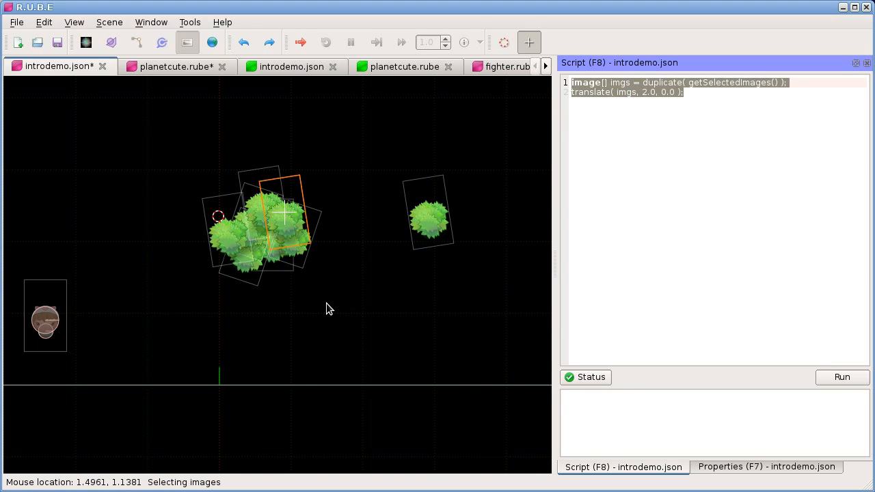
key("ctrl+z")
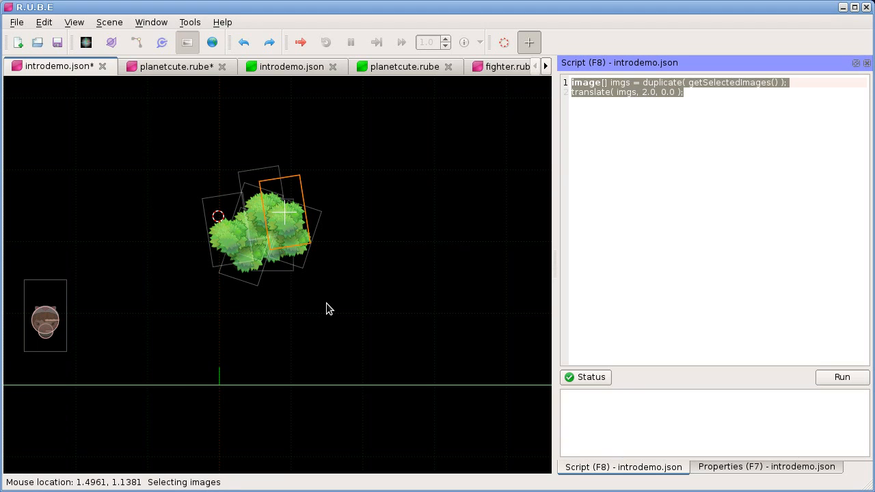
- Insert the loop header for (int i = 0; i < 10; i++) { as a new first line of the script
left_click(711, 93)
key("ctrl+Home")
key("Return")
key("Up")
type("for (int i = 0; i < ")
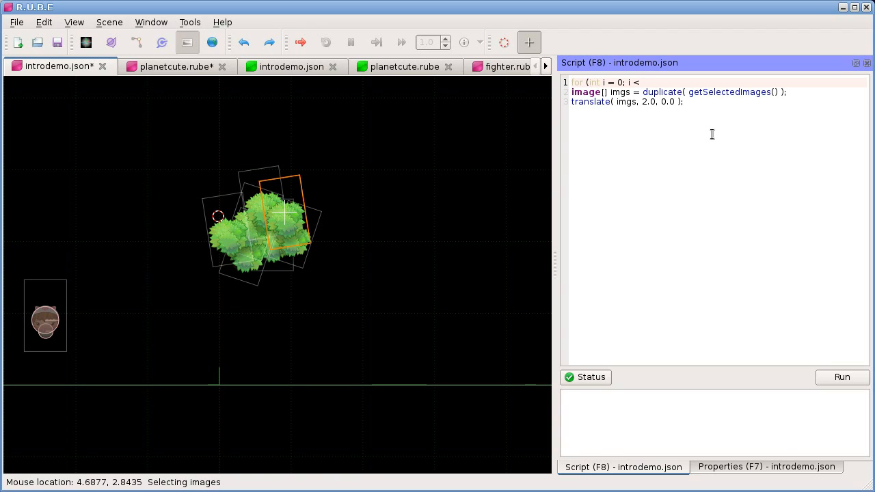
type("10; i++) {")
- Indent the duplicate and translate lines inside the loop and close it with } on a new last line
key("Down")
key("shift+Down")
key("Home")
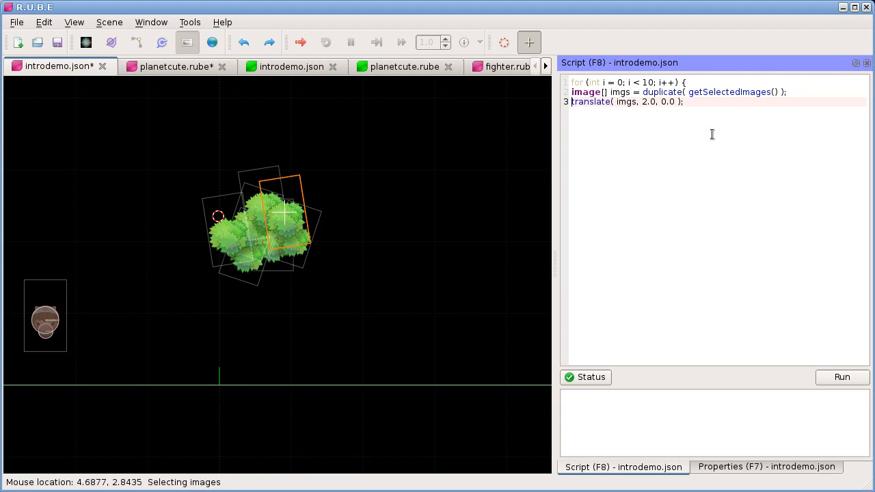
key("Tab")
key("Up")
key("Tab")
key("Down")
key("End")
key("Return")
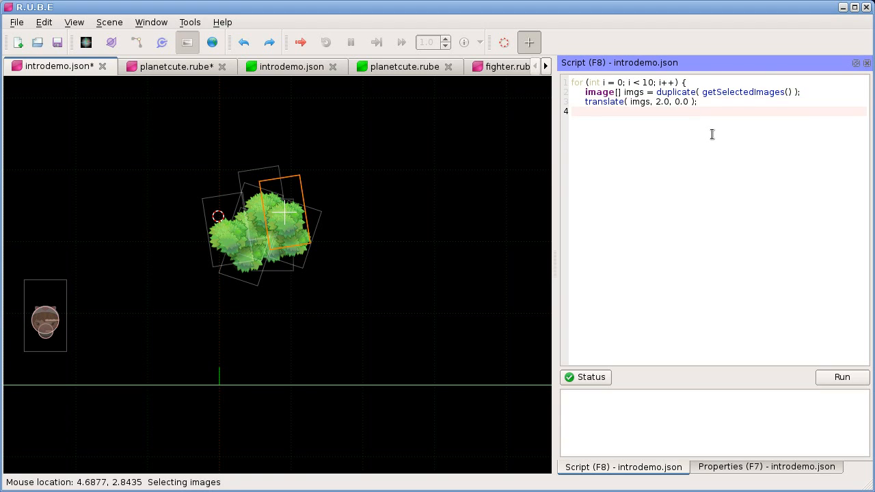
type("}")
- Start the loop counter at 1 and change the translate call's x offset to i * 2.0
key("Up")
key("Up")
key("Up")
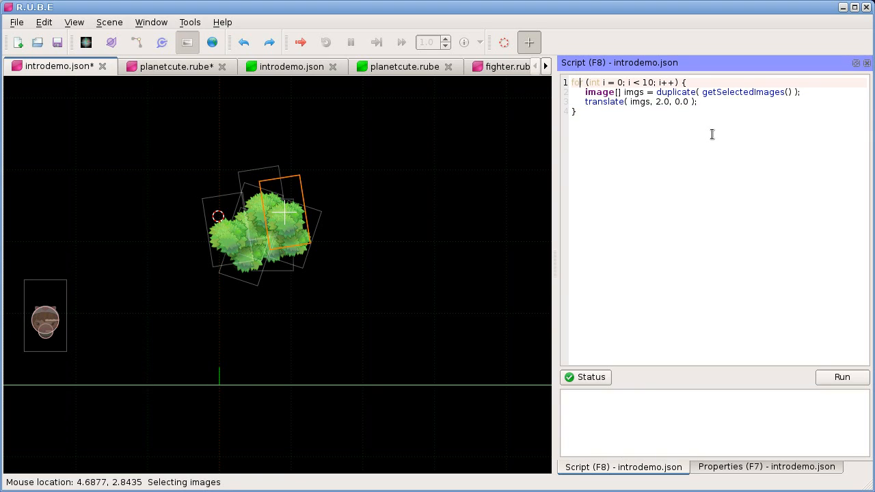
key("Delete")
type("1")
key("Down")
key("Down")
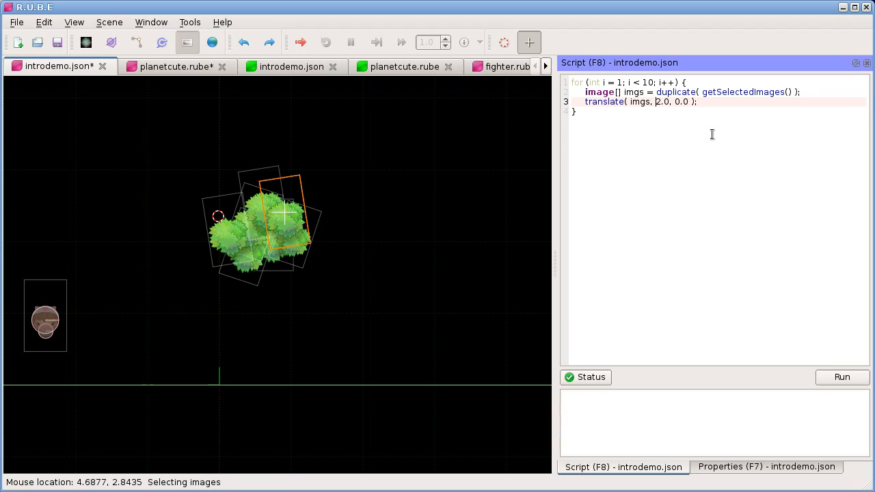
type("i *")
- Run the loop script on the selected bush image and undo the resulting row of copies
key("ctrl+Return")
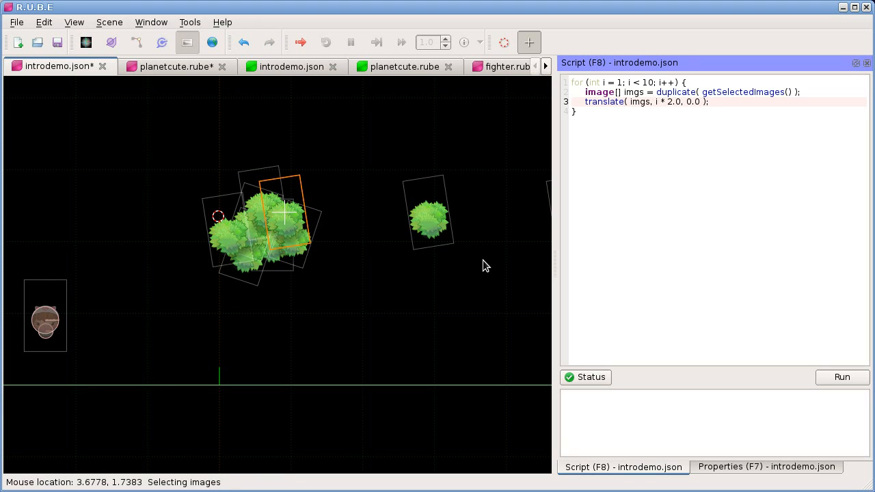
scroll(484, 261, "down", 3)
right_click_drag(486, 263, 253, 287)
scroll(269, 291, "down", 3)
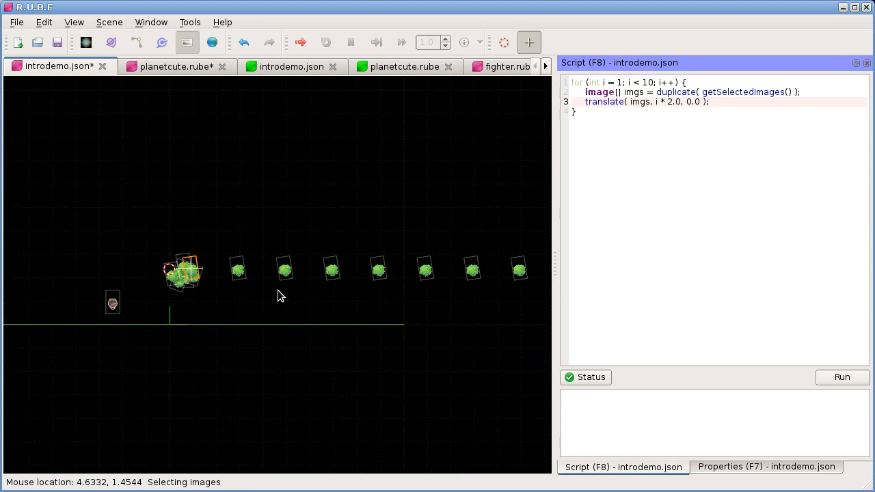
scroll(281, 295, "down", 2)
scroll(270, 292, "up", 2)
right_click_drag(284, 291, 237, 281)
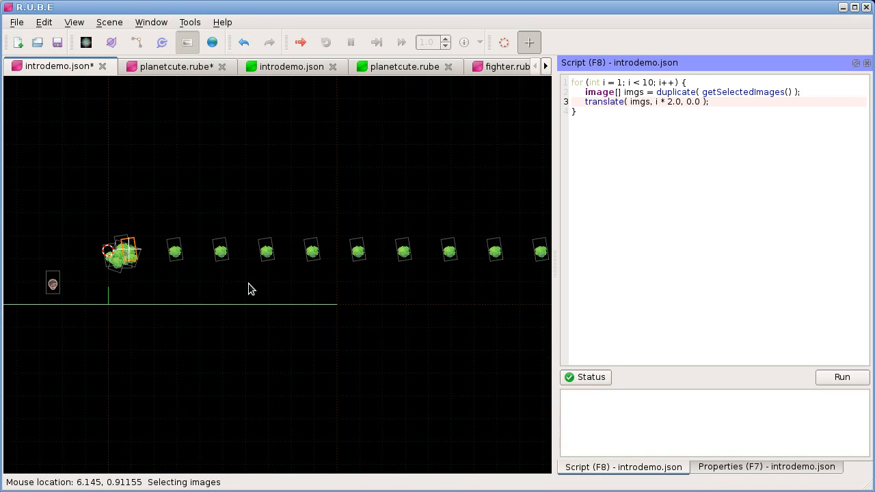
key("ctrl+z")
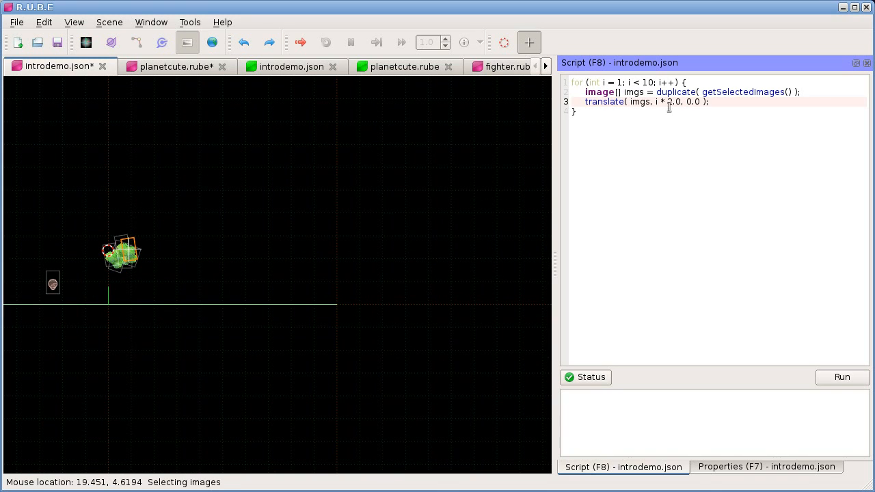
- Change the translate call's x offset to i * 1.0 and its y offset to sin(i)
key("BackSpace")
type("1")
key("shift+Right")
key("shift+Right")
key("shift+Right")
key("BackSpace")
type("sin")
type("()")
type("i")
- Select all images of the bush cluster and run the loop script to copy them along a sine wave
left_click_drag(97, 224, 150, 273)
key("ctrl+Return")
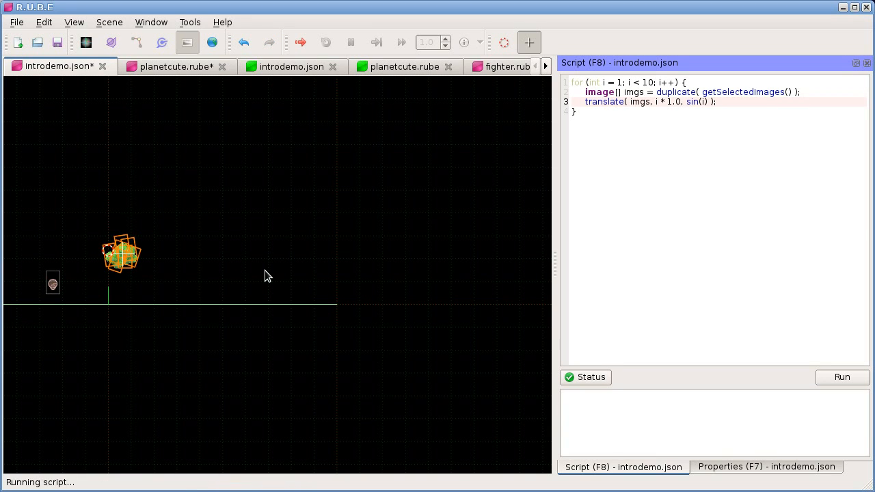
scroll(133, 221, "up", 2)
scroll(134, 221, "up", 2)
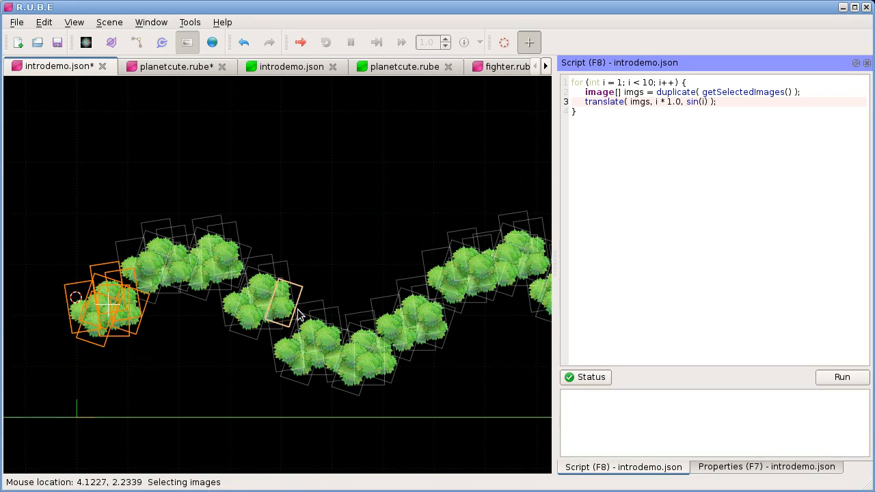
right_click_drag(327, 295, 312, 258)
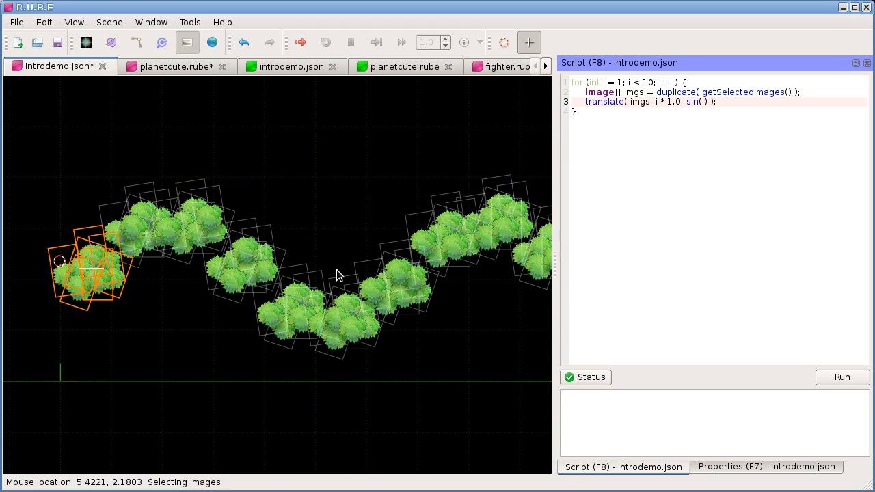
- Hide the script and properties editors and view the whole wave of bush copies
key("F7")
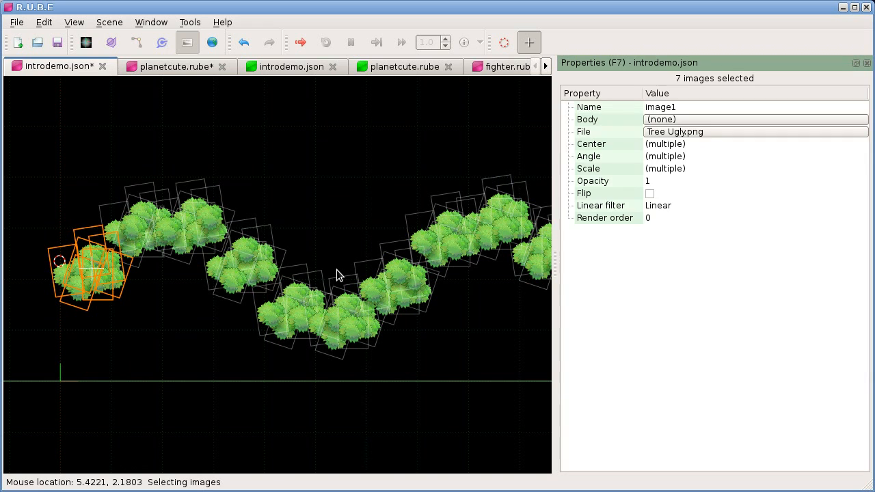
key("F7")
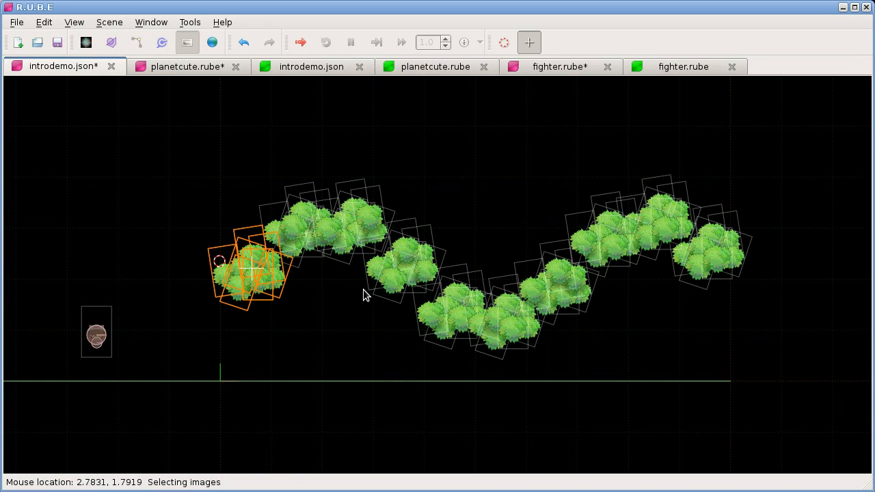
scroll(495, 251, "up", 2)
right_click_drag(474, 248, 453, 253)
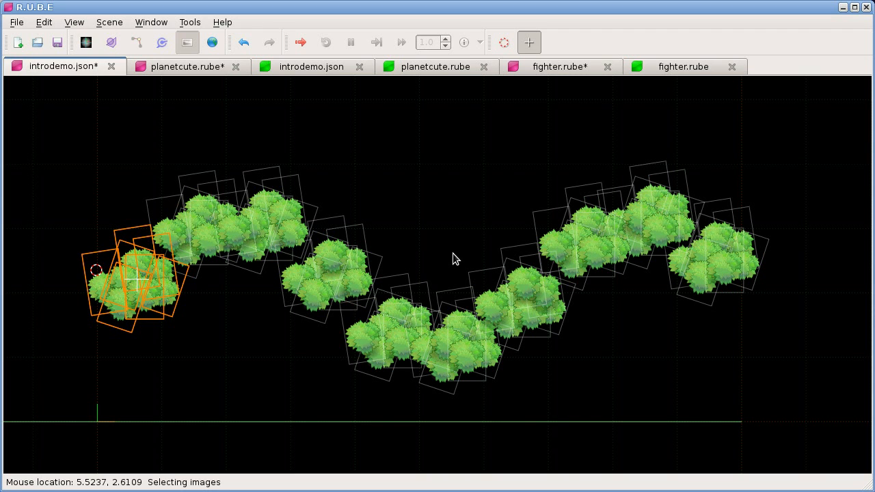
scroll(431, 263, "down", 2)
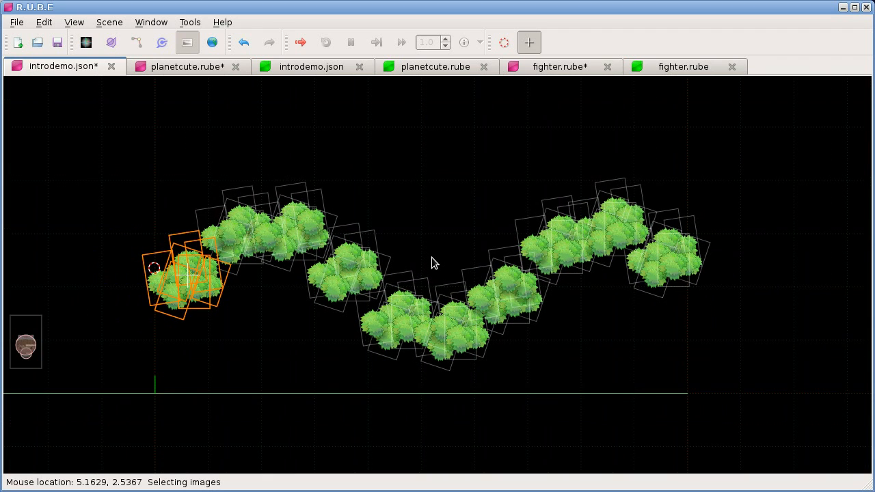
- Examine the scene's commands for adding objects and the saved custom scripts, with the script editor shown again
right_click(361, 179)
mouse_move(411, 197)
mouse_move(451, 188)
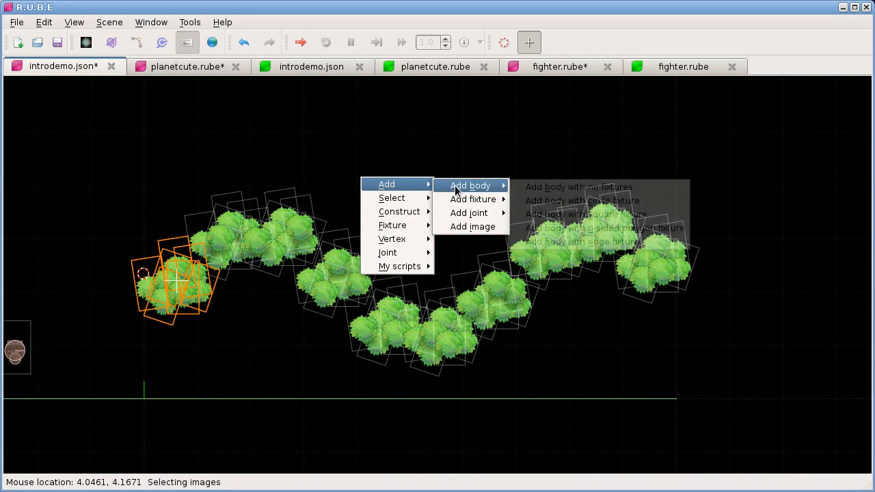
left_click(513, 152)
key("F8")
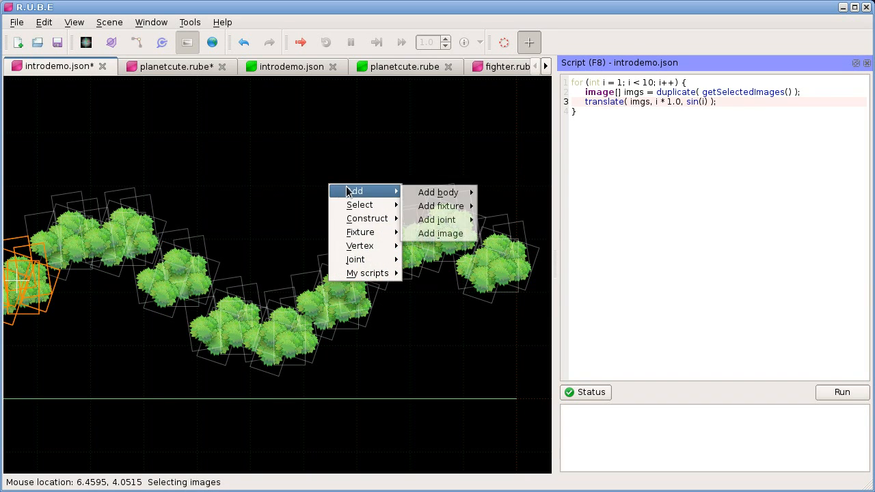
mouse_move(383, 275)
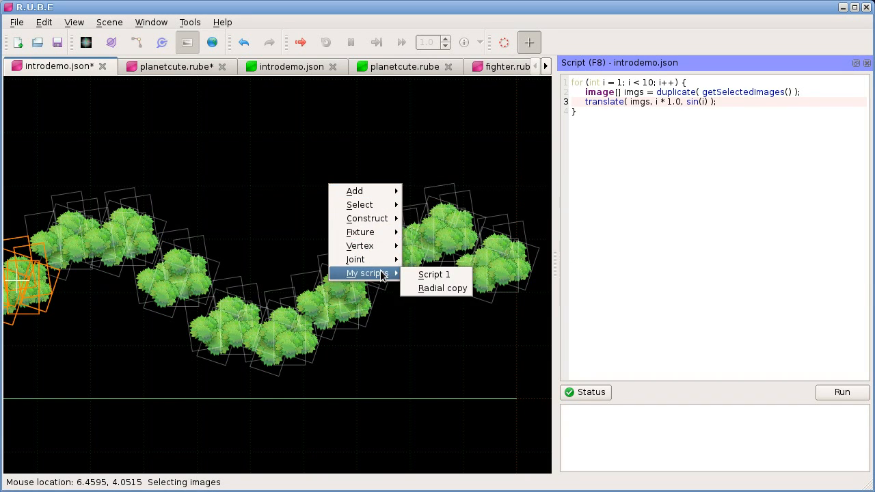
left_click(442, 289)
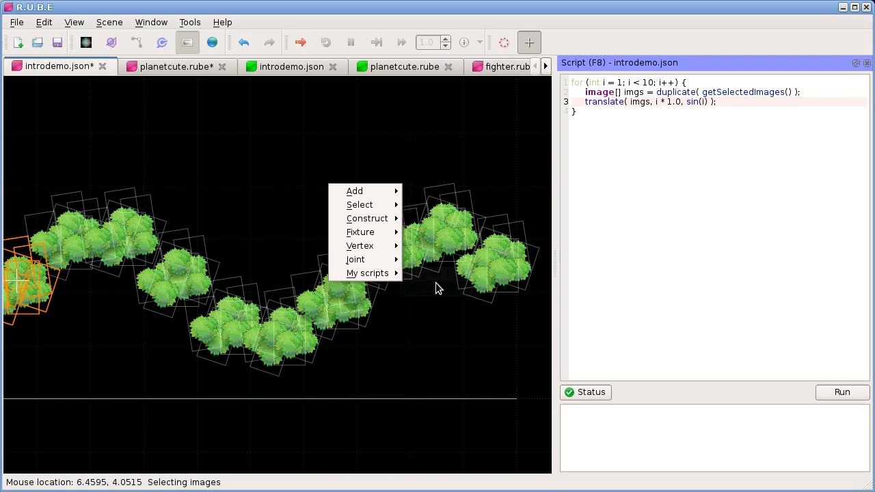
right_click_drag(471, 221, 482, 222)
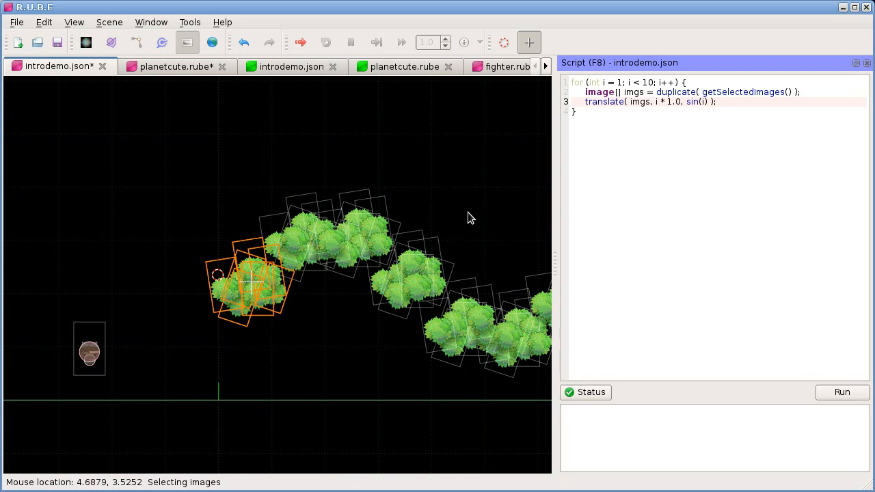
- Hide the script editor and select the character head's body, away from the bush cluster, in body editing mode
key("F8")
right_click_drag(352, 251, 465, 250)
left_click(434, 311, "shift")
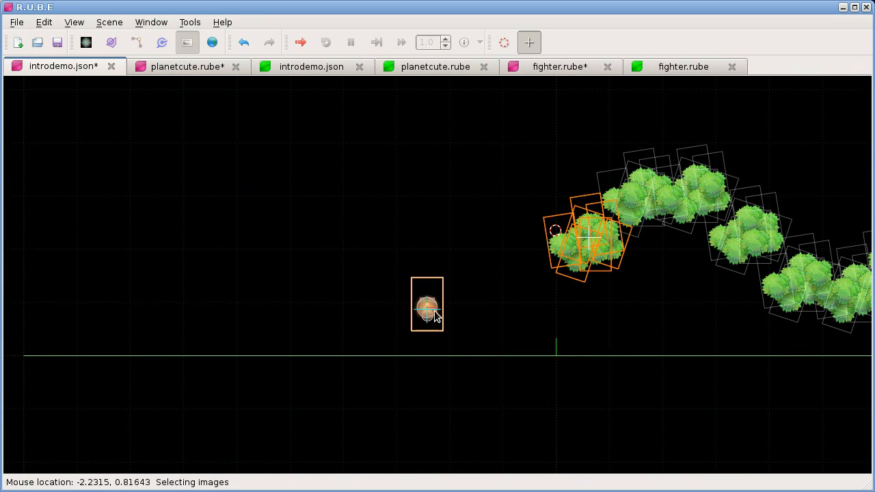
scroll(432, 305, "up", 5)
key("b")
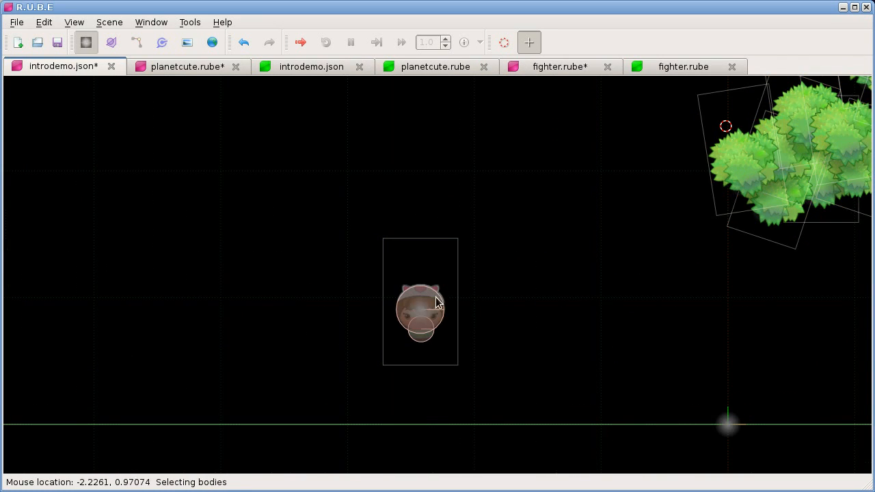
left_click(432, 303)
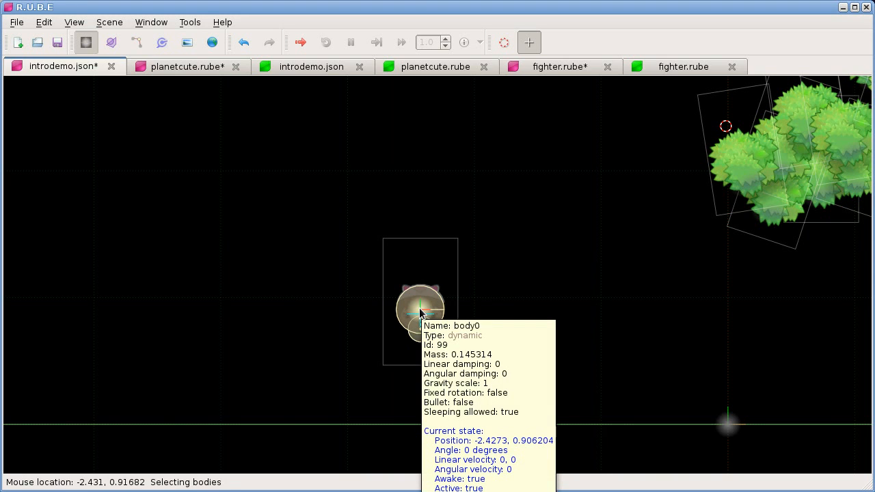
left_click(422, 307)
- Place the cursor above and to the left of the character head, and select both of the head's circle fixtures
key("c")
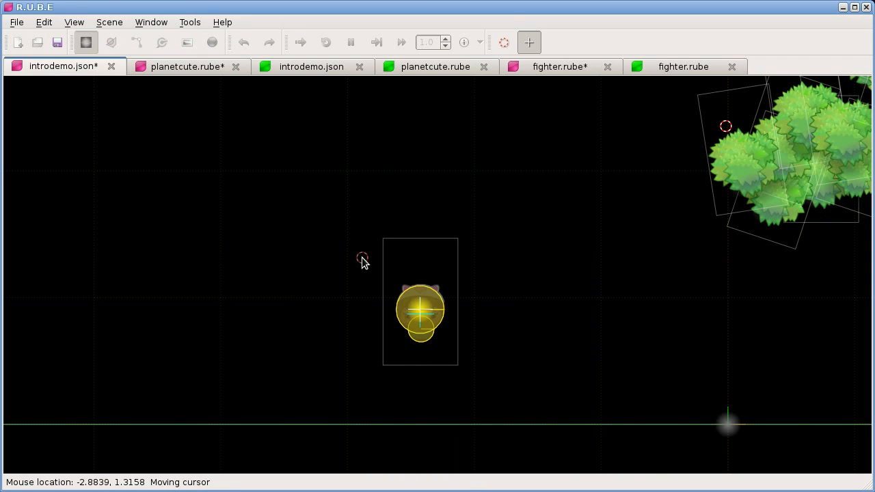
left_click(303, 253)
key("Tab")
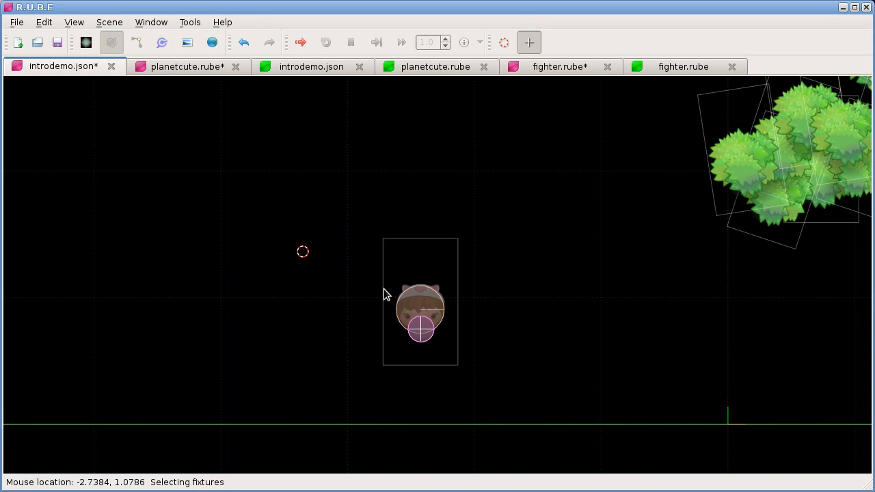
left_click(420, 316)
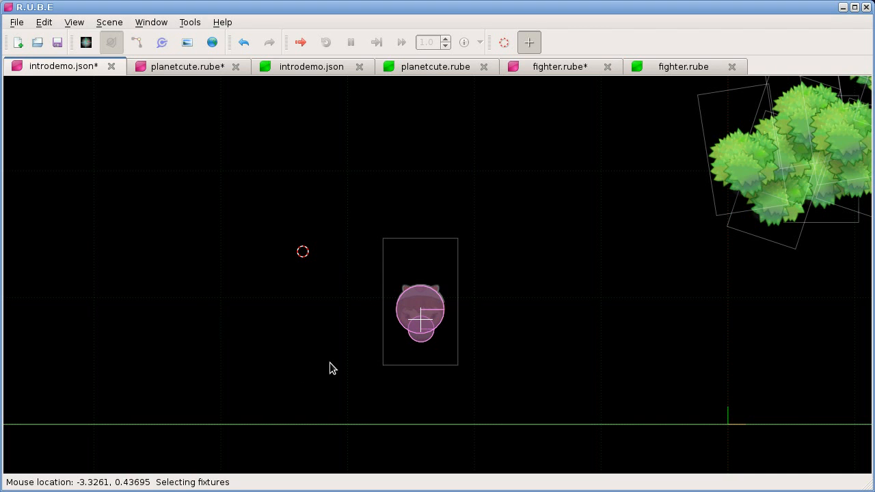
- Run the saved Radial copy script on the selected circle fixtures with a total of 12
right_click_drag(312, 250, 467, 283)
scroll(389, 260, "down", 1)
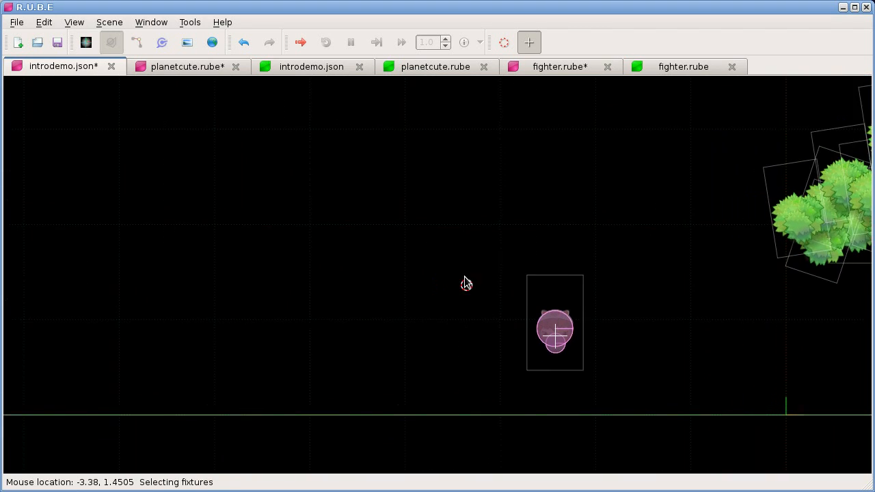
right_click(478, 226)
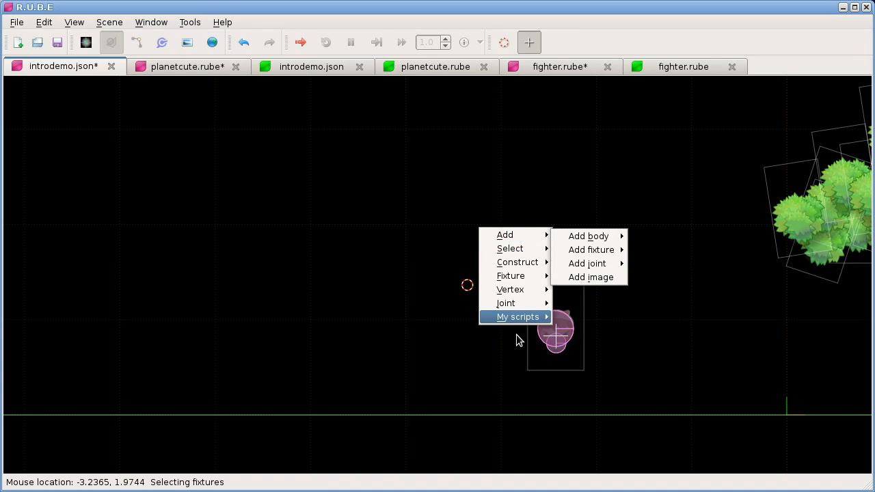
mouse_move(517, 317)
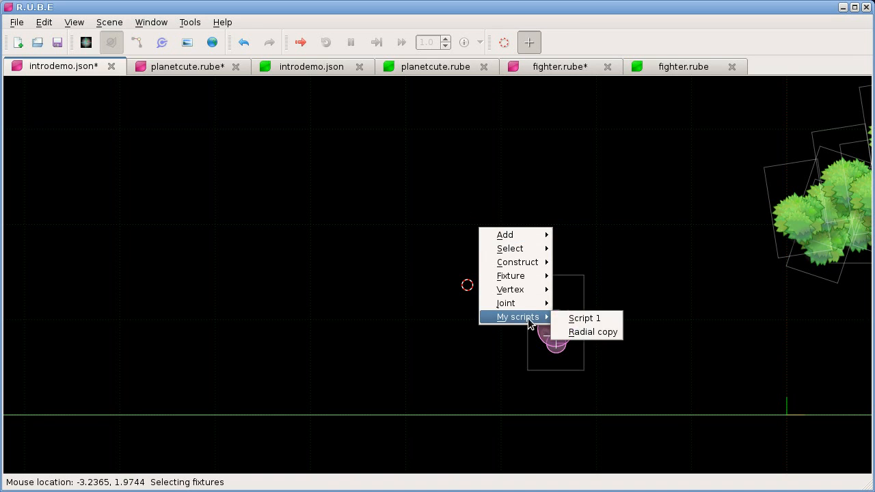
left_click(589, 333)
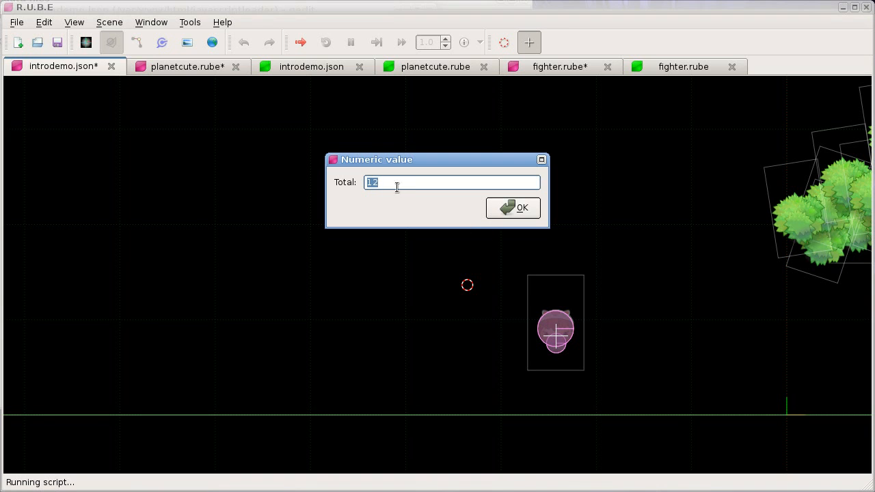
left_click(512, 208)
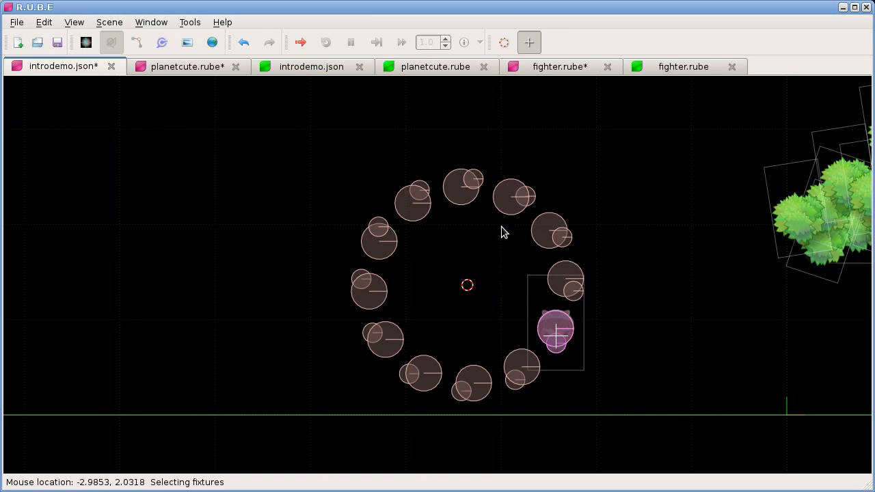
- Examine the ring of copied circle fixtures around the cursor
right_click_drag(629, 255, 546, 251)
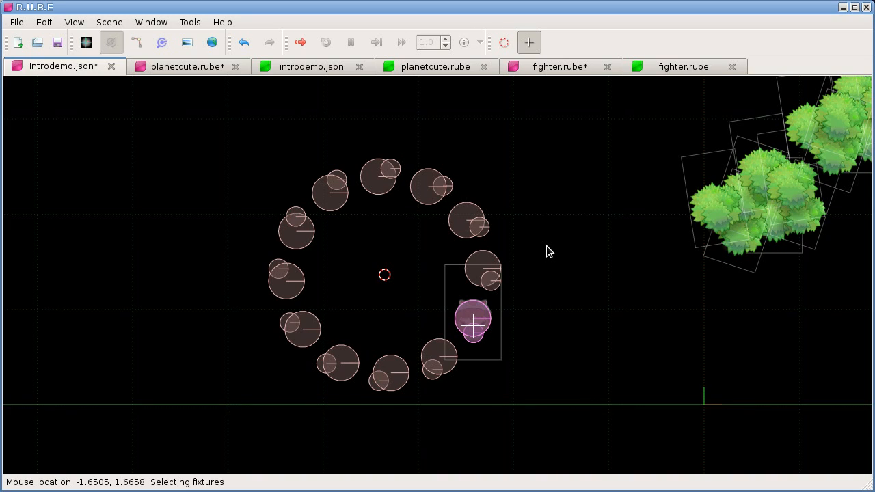
scroll(545, 252, "up", 2)
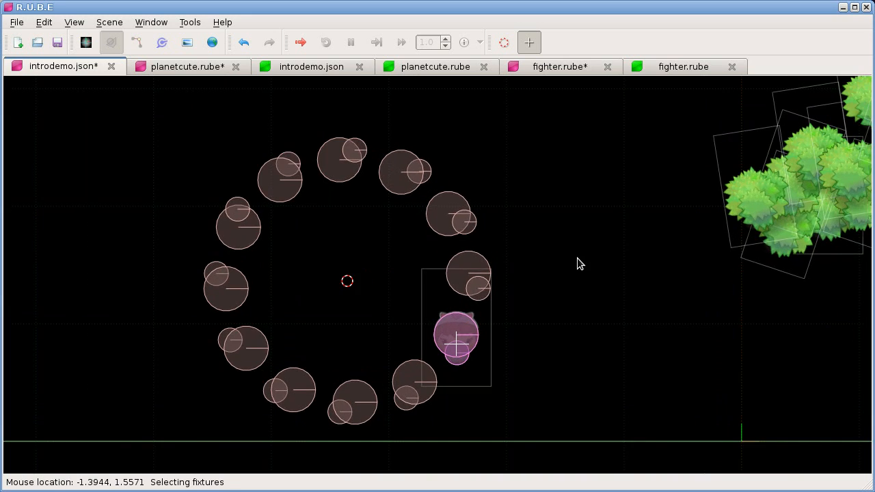
scroll(582, 273, "down", 4)
right_click_drag(582, 273, 620, 313)
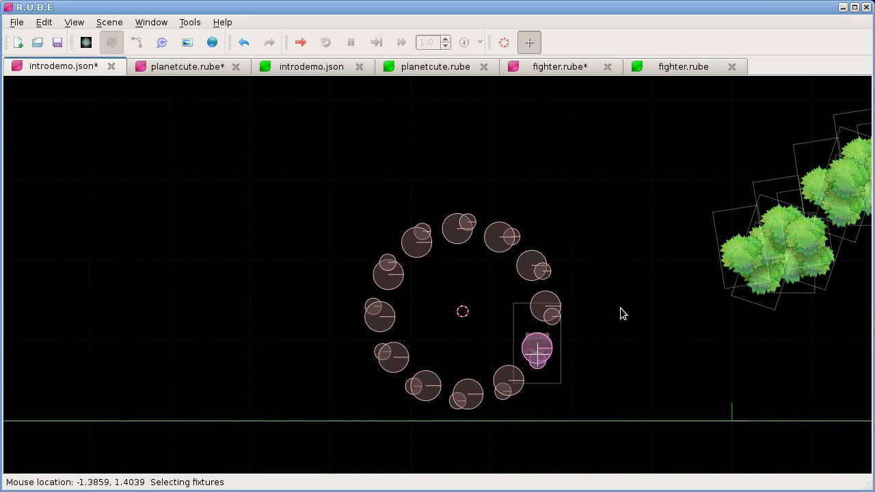
scroll(506, 294, "up", 3)
right_click_drag(477, 275, 467, 268)
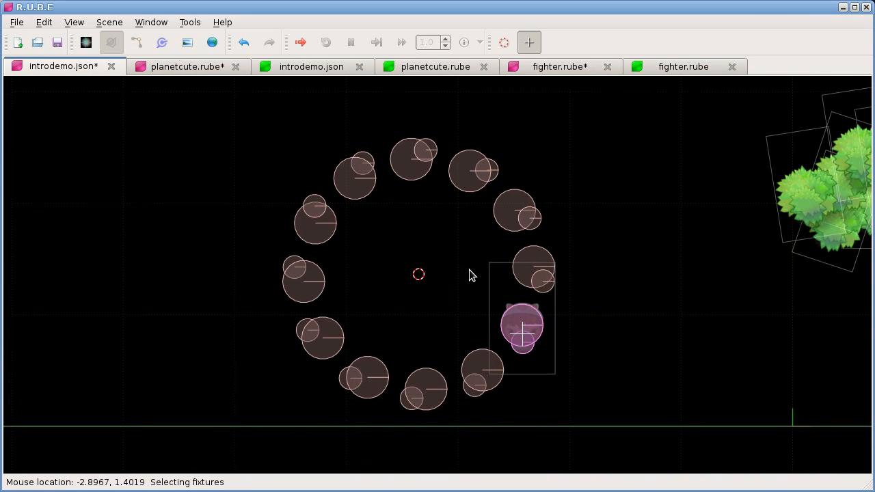
scroll(470, 270, "down", 1)
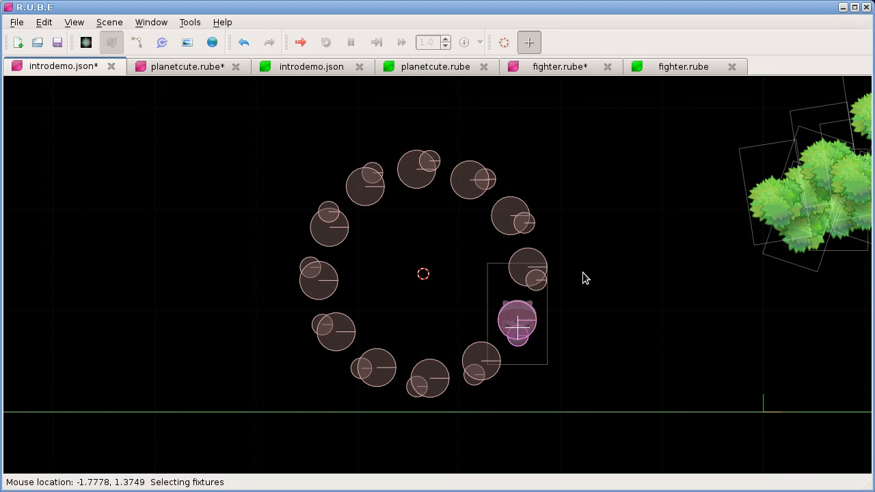
- Show the context help for fixtures and the main R.U.B.E help, and view its topic The workspace
key("F9")
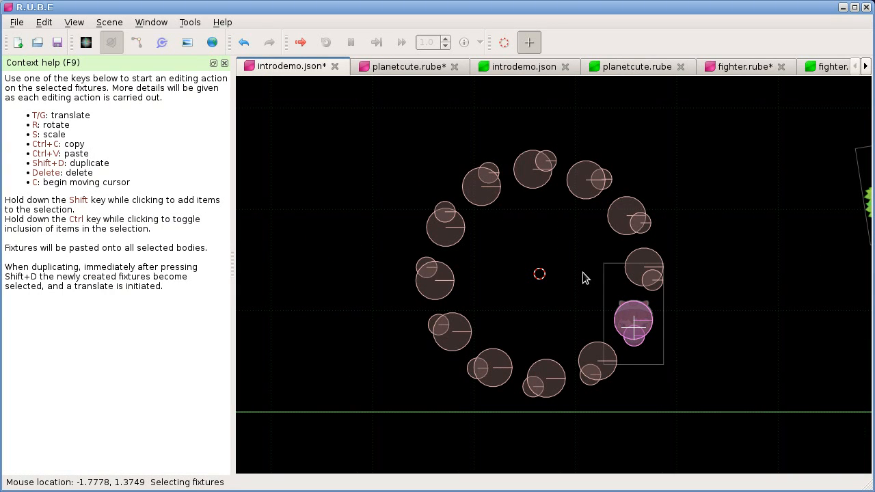
key("F1")
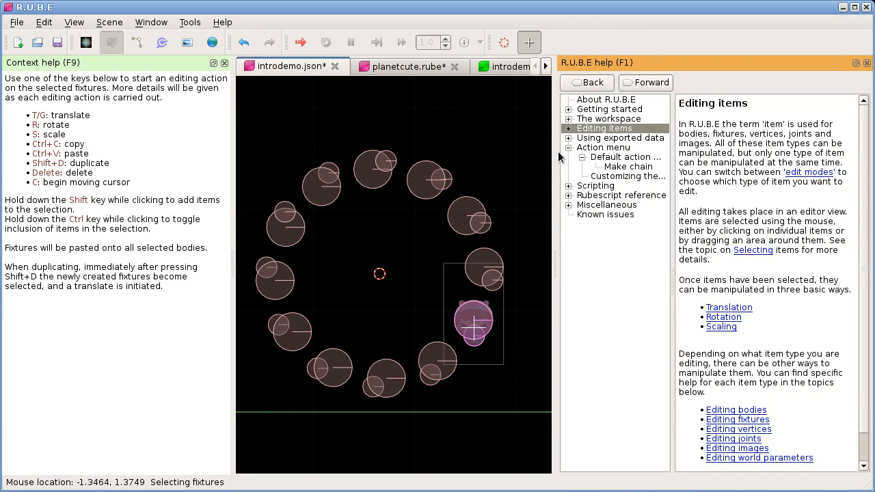
left_click(592, 191)
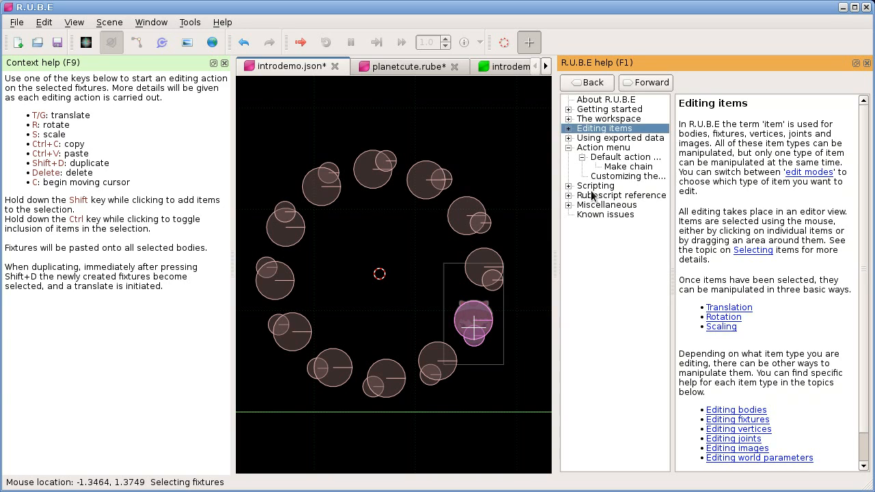
left_click(606, 120)
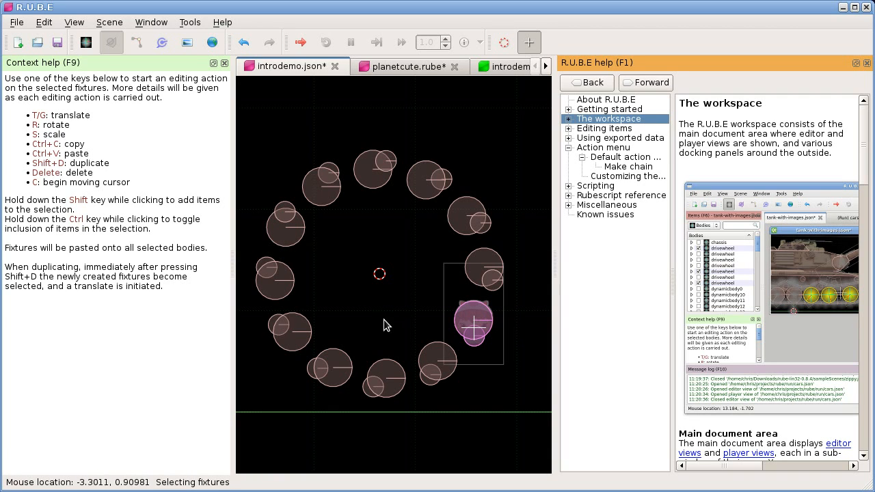
right_click_drag(383, 312, 394, 312)
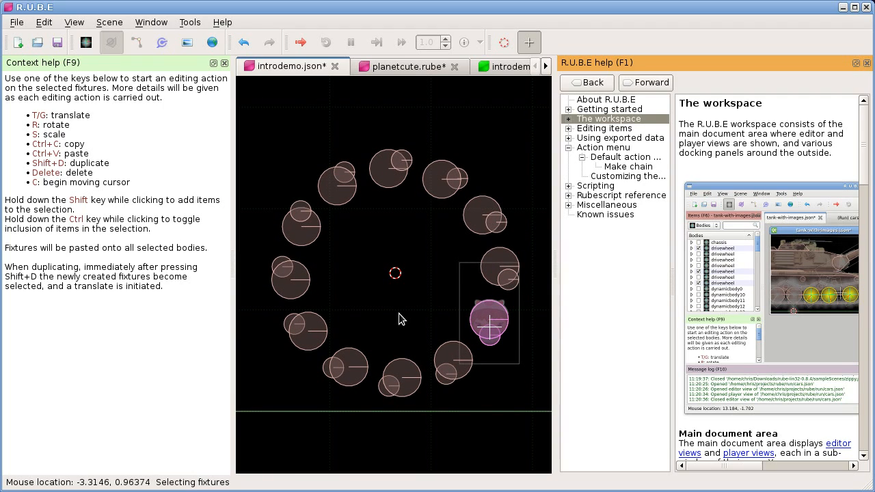